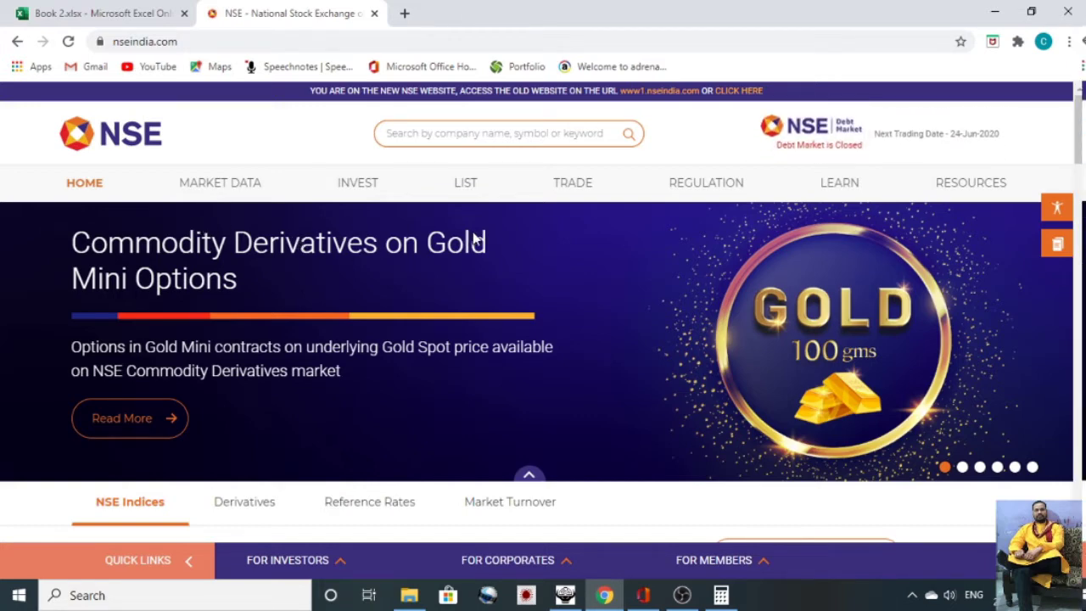
Open the Charges and Taxes page for first-time investors on the NSE website and look over the Stamp Duty text.
mouse_move(361, 187)
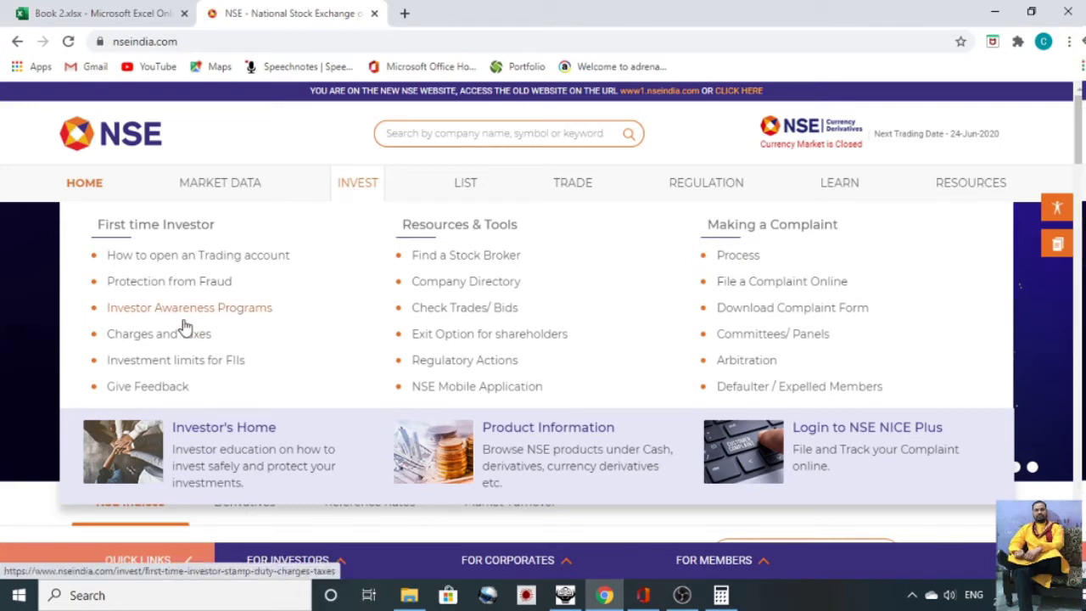
click(125, 336)
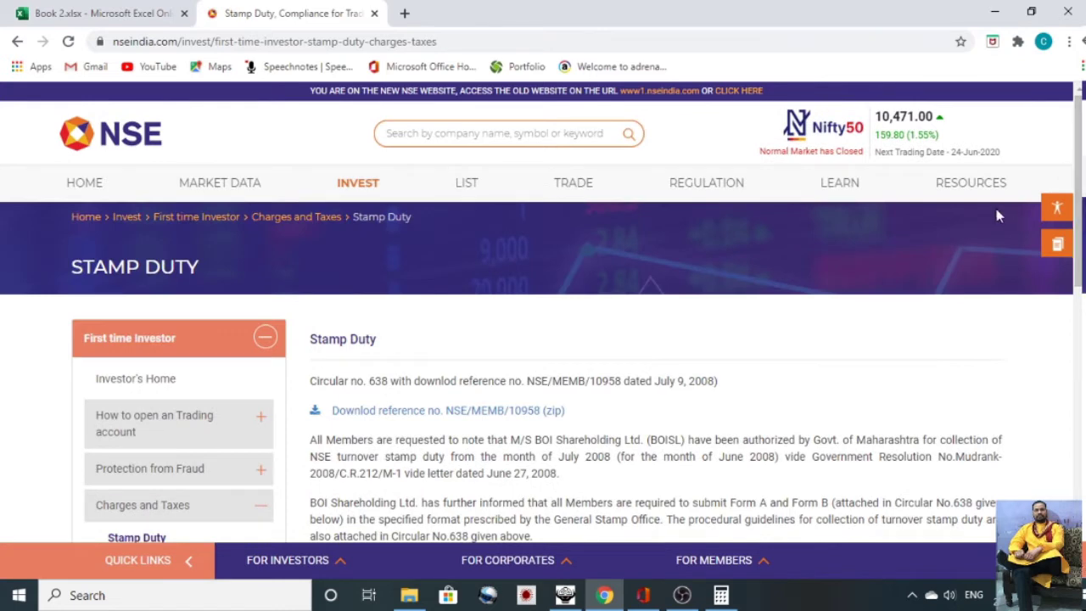
drag(1080, 144, 1079, 212)
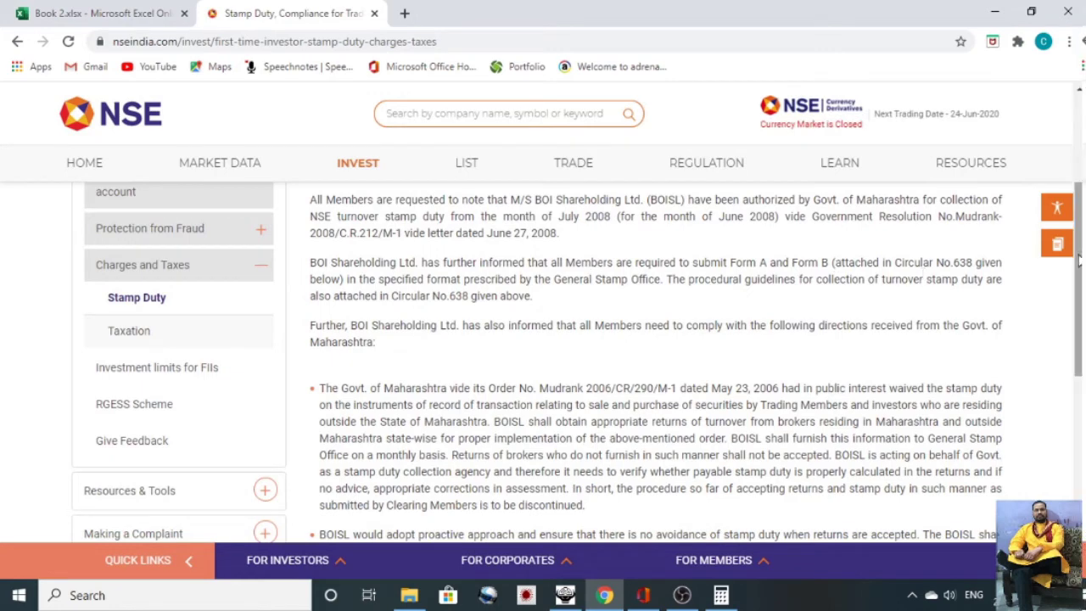
mouse_move(1079, 263)
mouse_down()
mouse_move(1079, 208)
mouse_move(1079, 357)
mouse_move(1079, 277)
mouse_up()
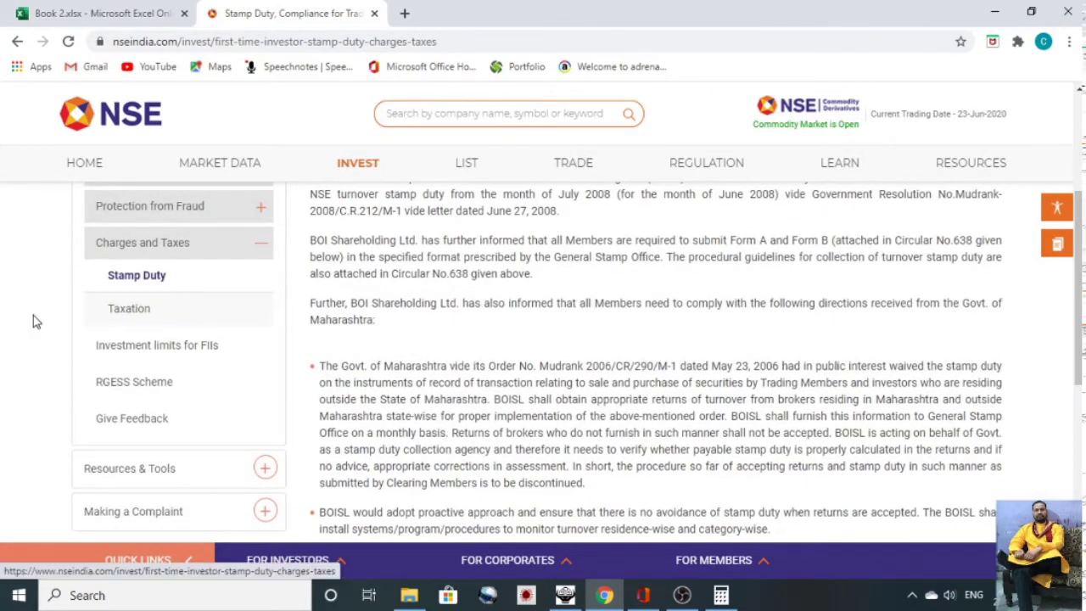
Open the Taxation page under Charges and Taxes and expand its Other Levies & Taxes section.
click(121, 314)
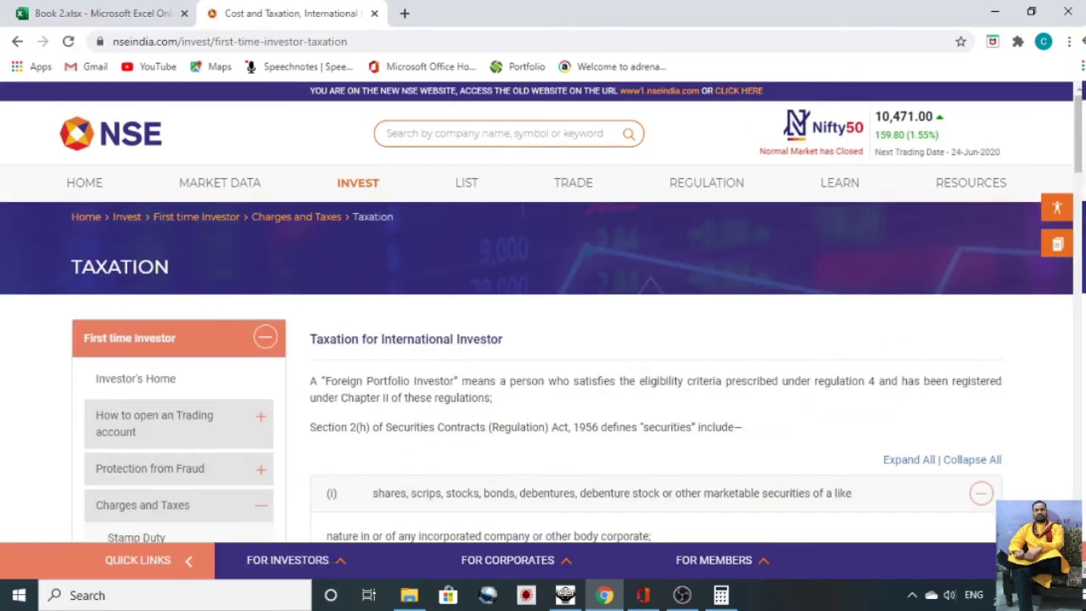
scroll(542, 356, down, 10)
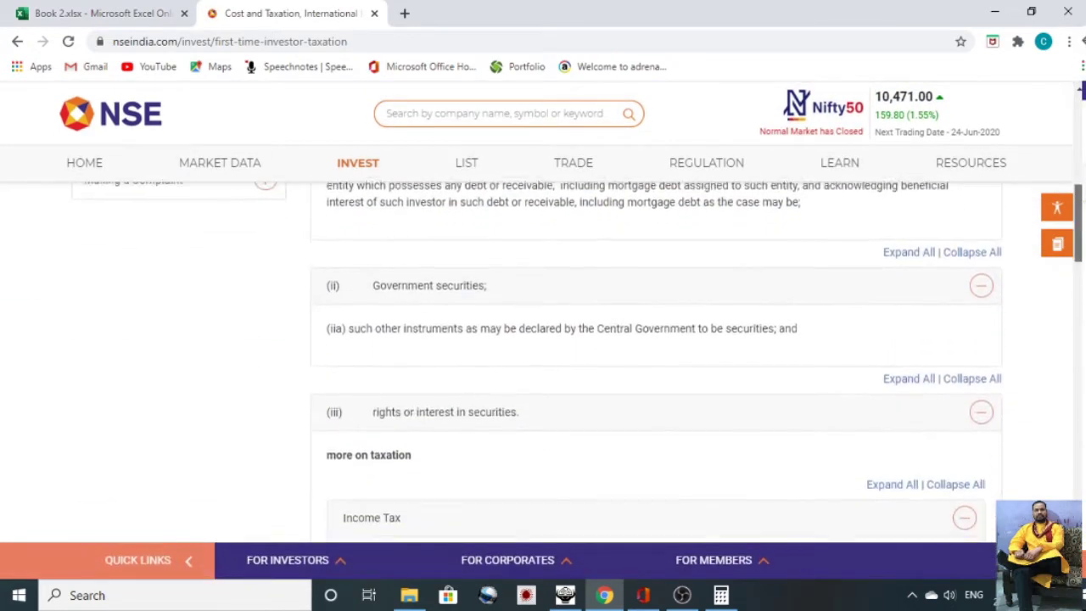
drag(1076, 232, 1078, 480)
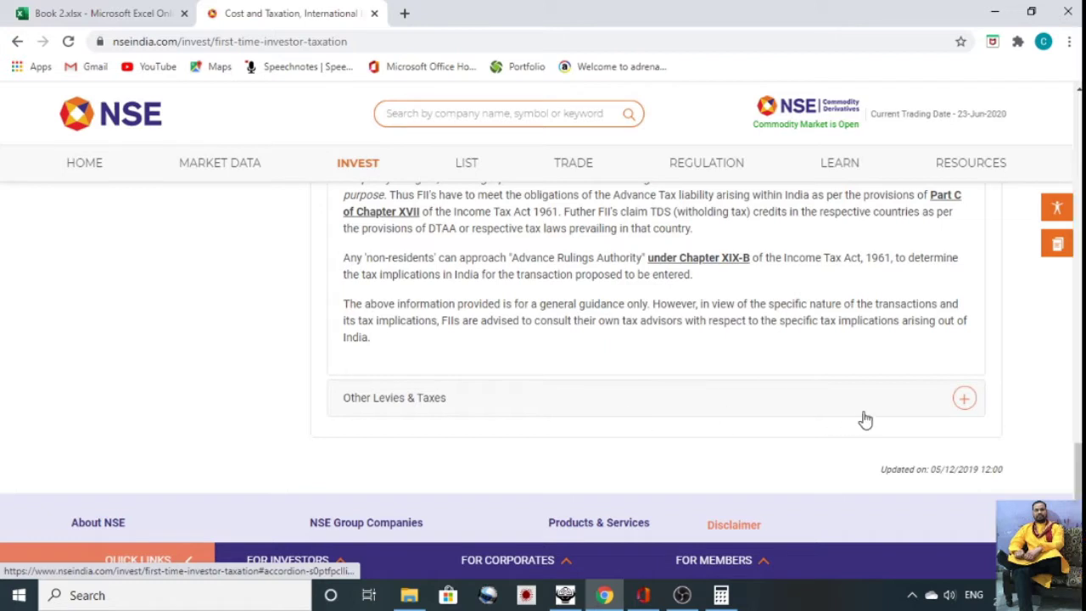
click(965, 398)
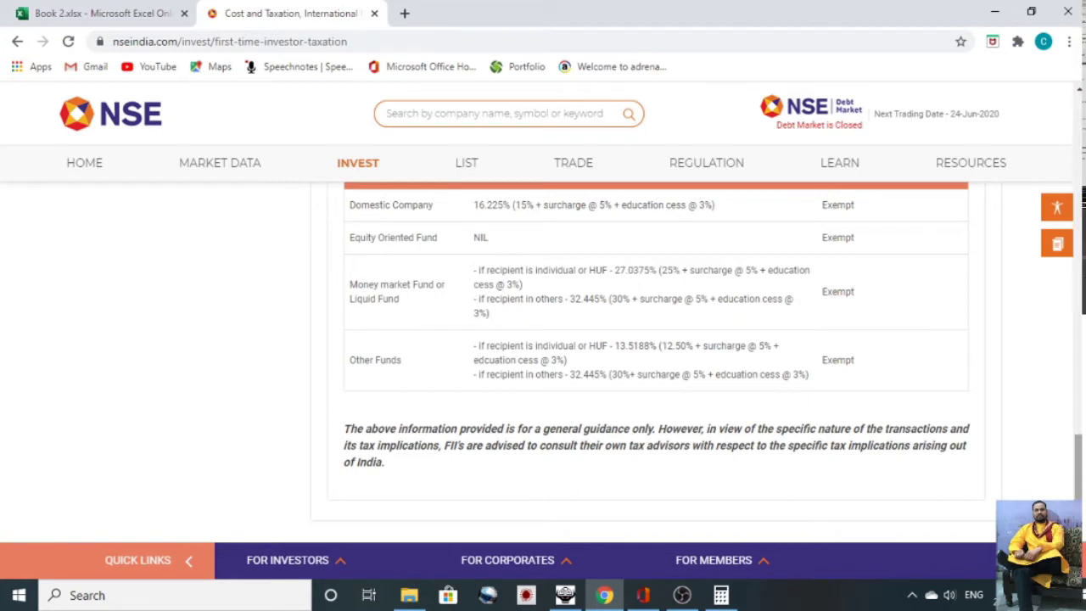
Go to the start of the Other Levies & Taxes section and examine the SEBI turnover fees table.
scroll(1078, 462, up, 1)
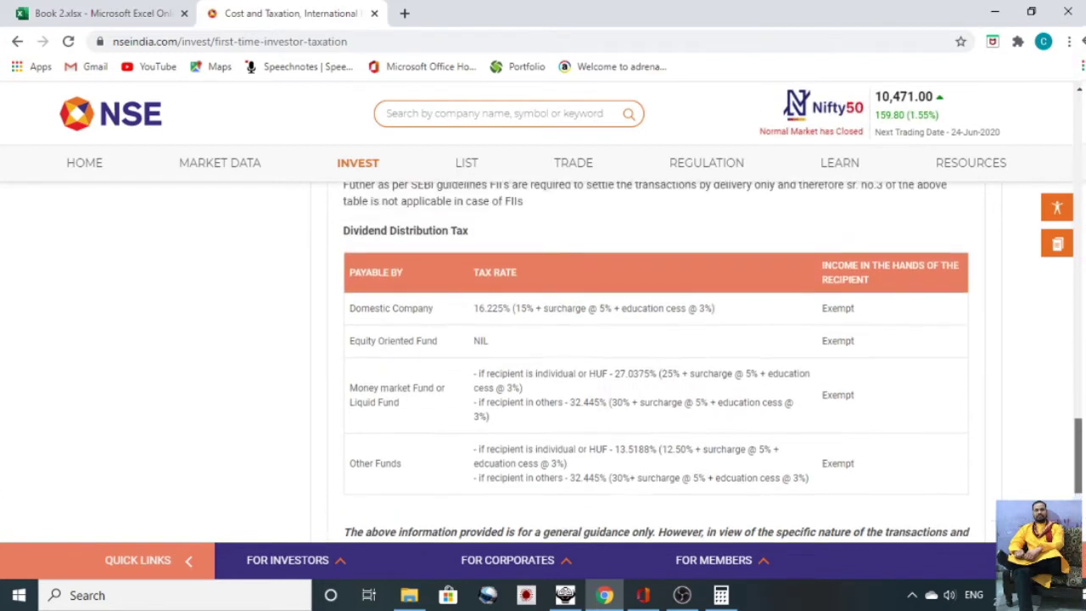
scroll(1078, 462, up, 1)
scroll(1078, 463, up, 10)
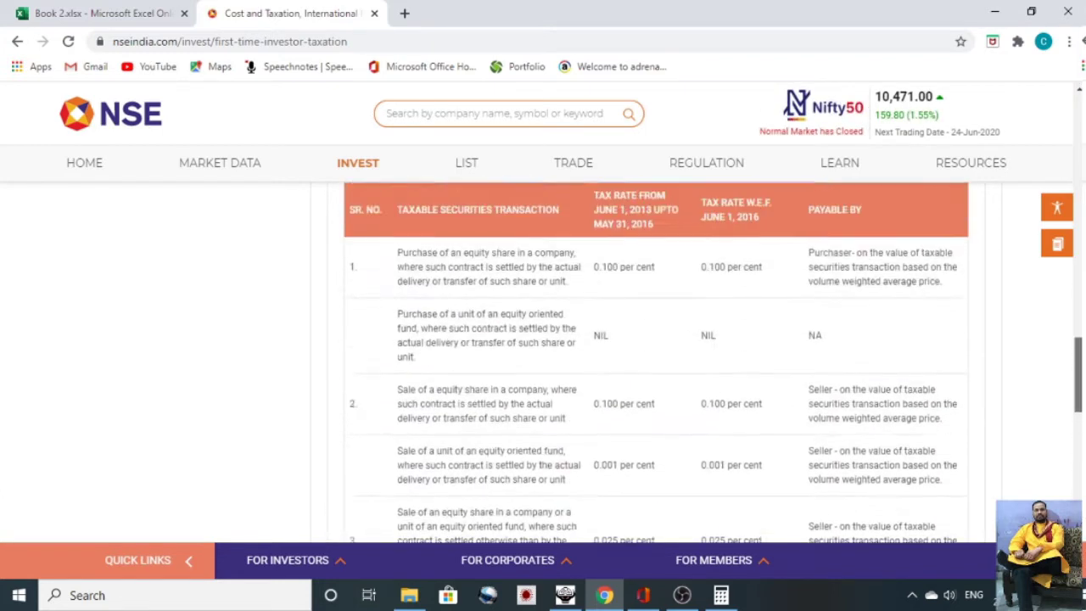
scroll(654, 365, up, 4)
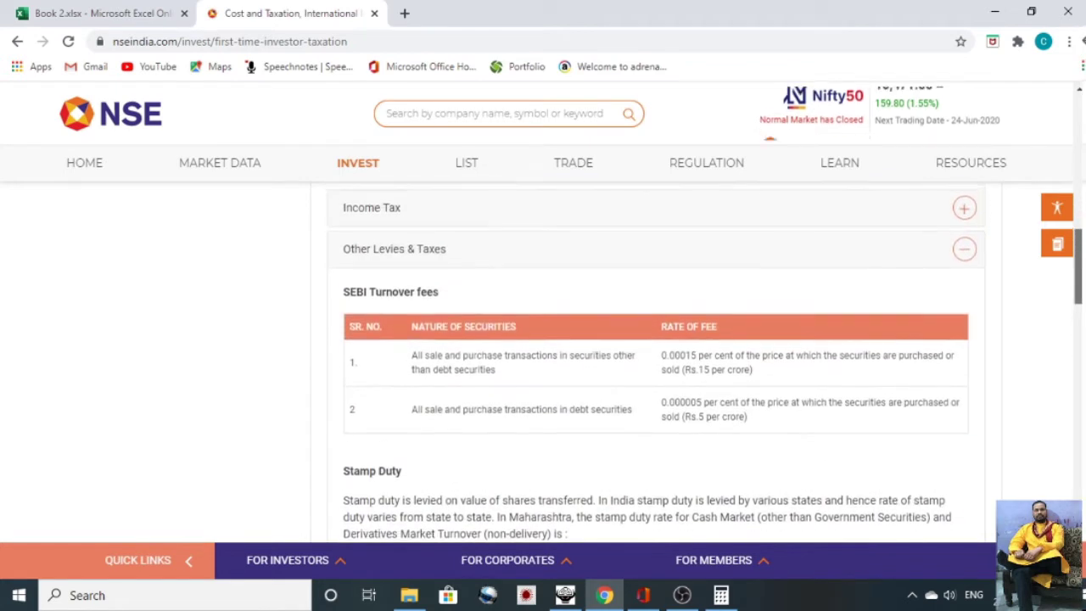
scroll(751, 286, down, 1)
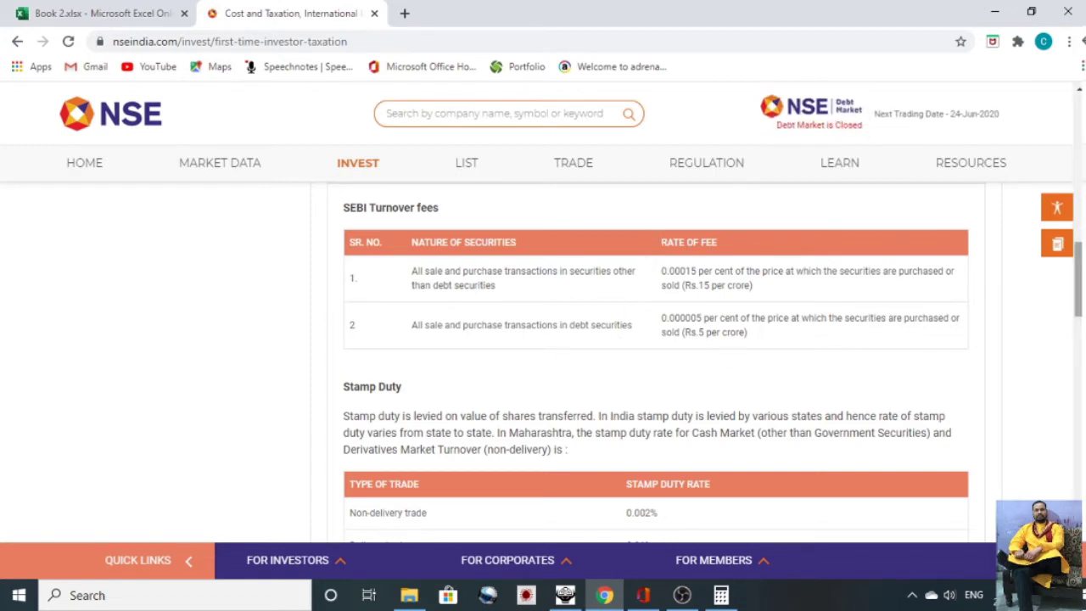
Review the stamp duty, service tax, Securities Transaction Tax and dividend distribution tax tables, and return to the start of the page.
drag(1079, 287, 1079, 317)
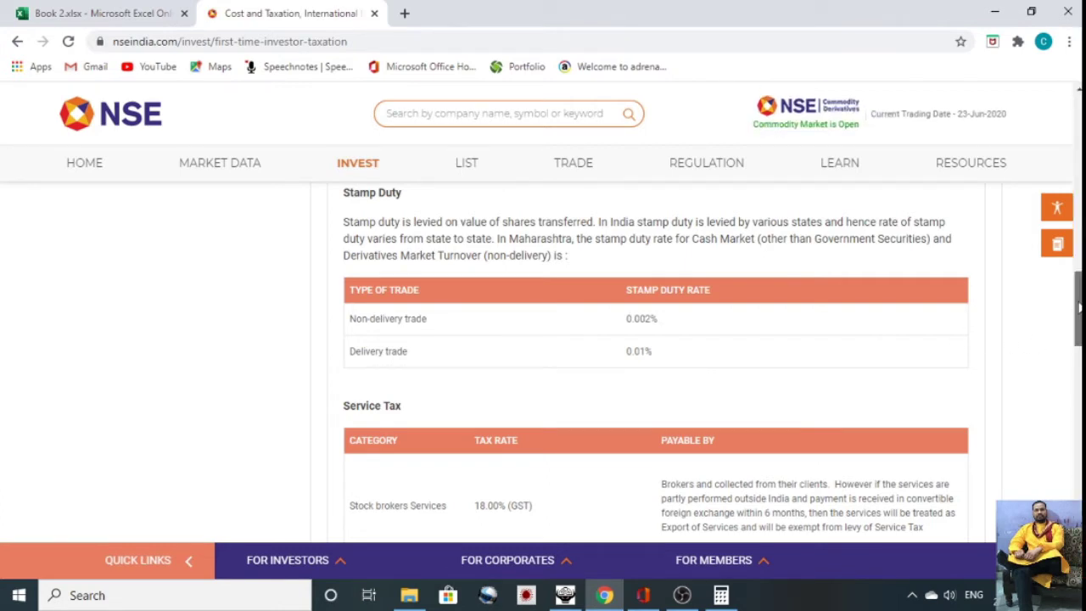
drag(1080, 309, 1079, 332)
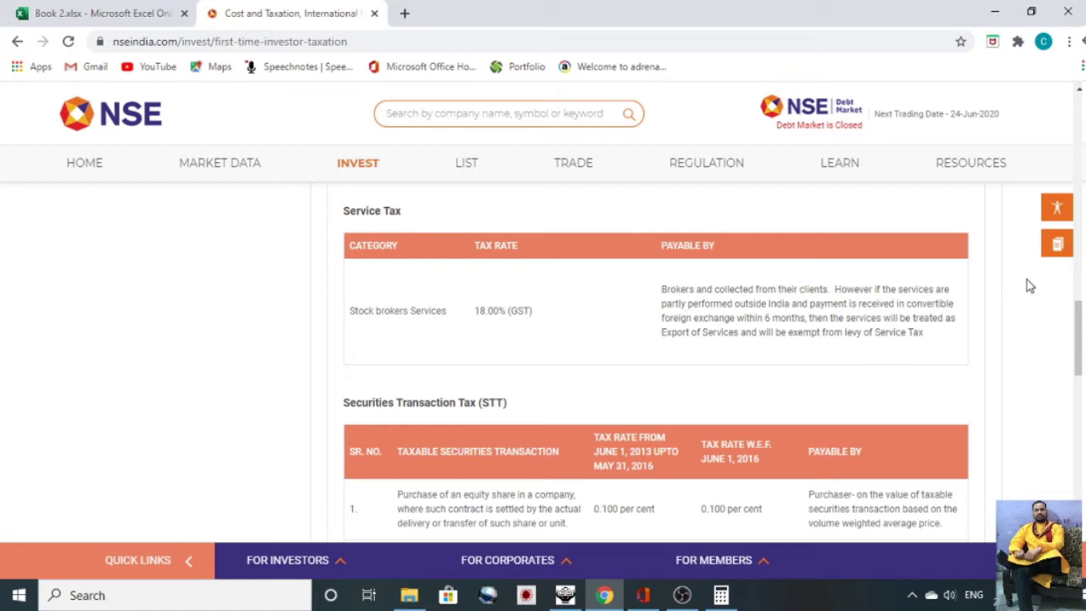
drag(1079, 321, 1079, 355)
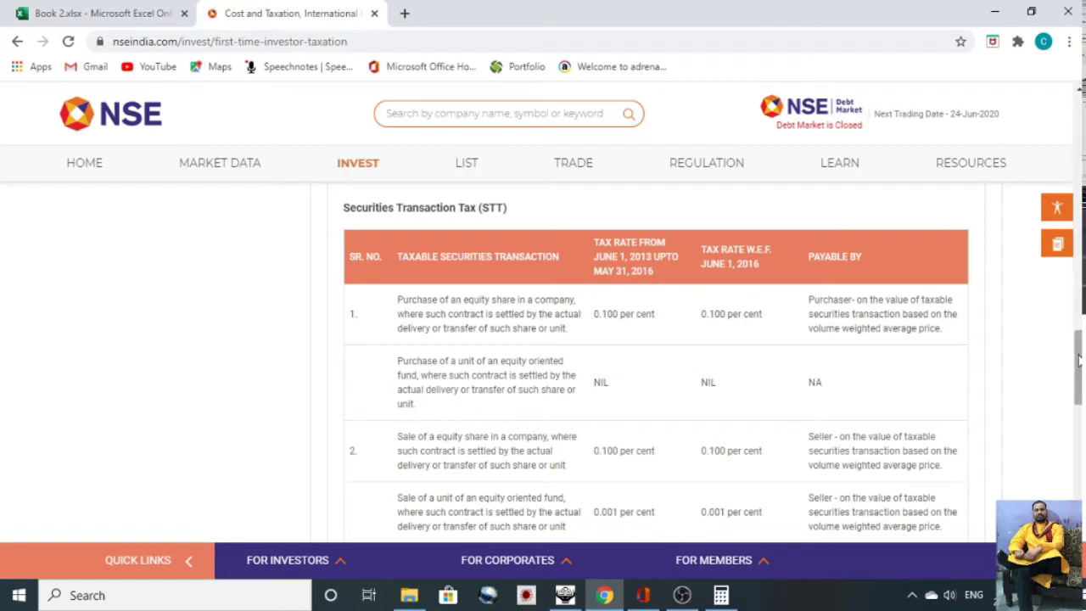
drag(1077, 359, 1080, 453)
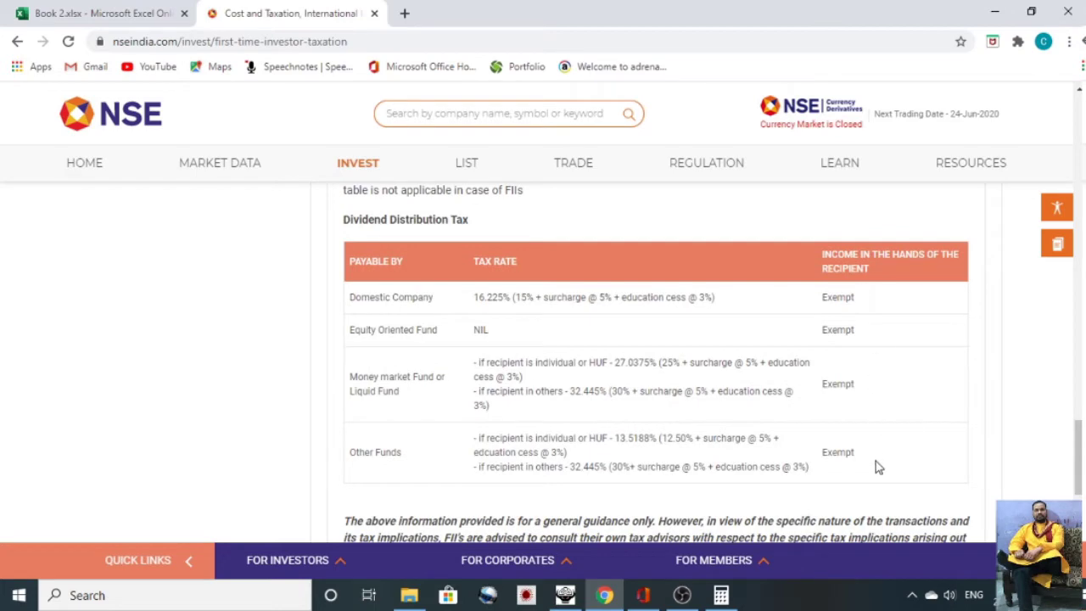
drag(1079, 466, 1079, 405)
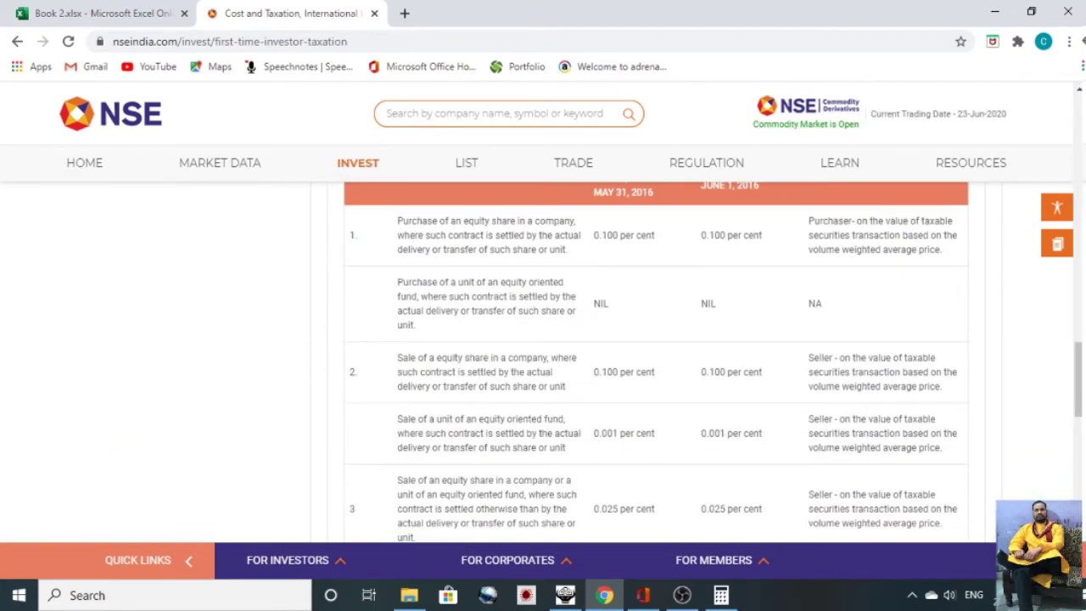
drag(1078, 333, 1077, 110)
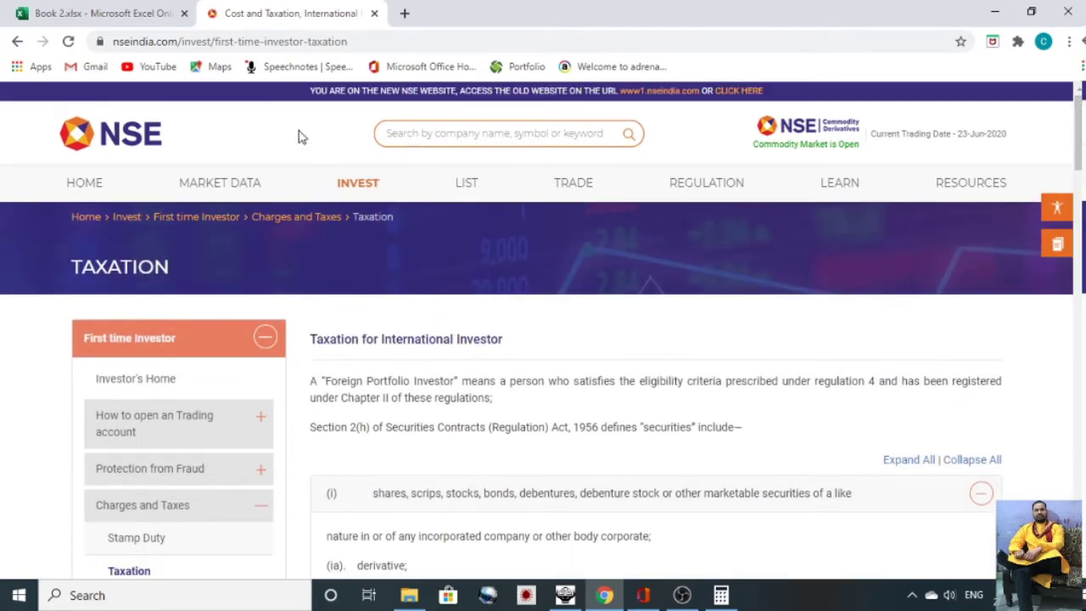
Switch to the Book 2 workbook in Excel and review the intraday and delivery rates for brokerage and STT.
click(104, 9)
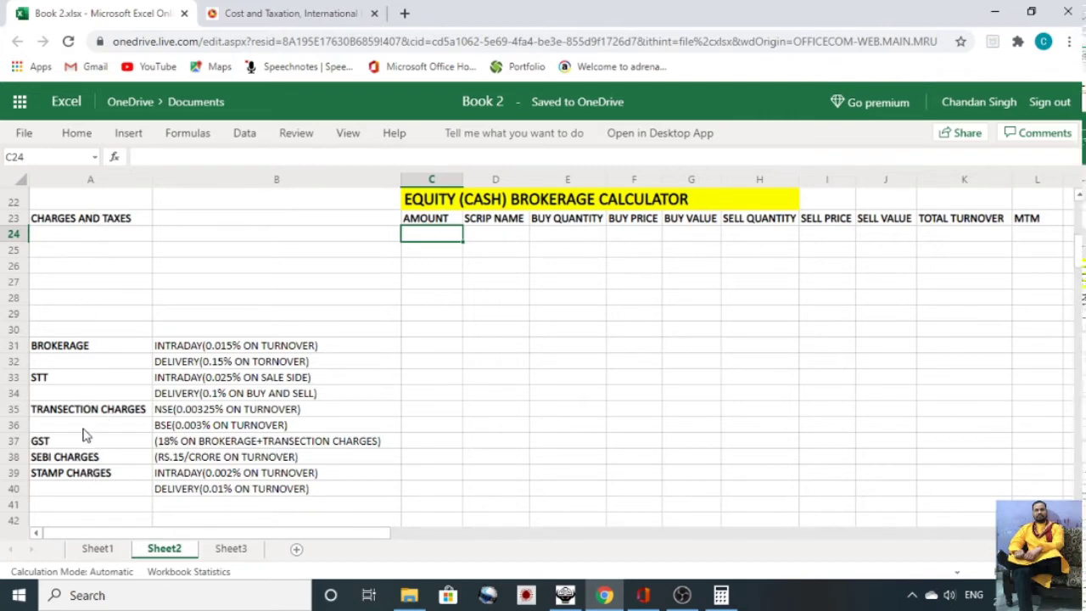
click(103, 355)
click(195, 354)
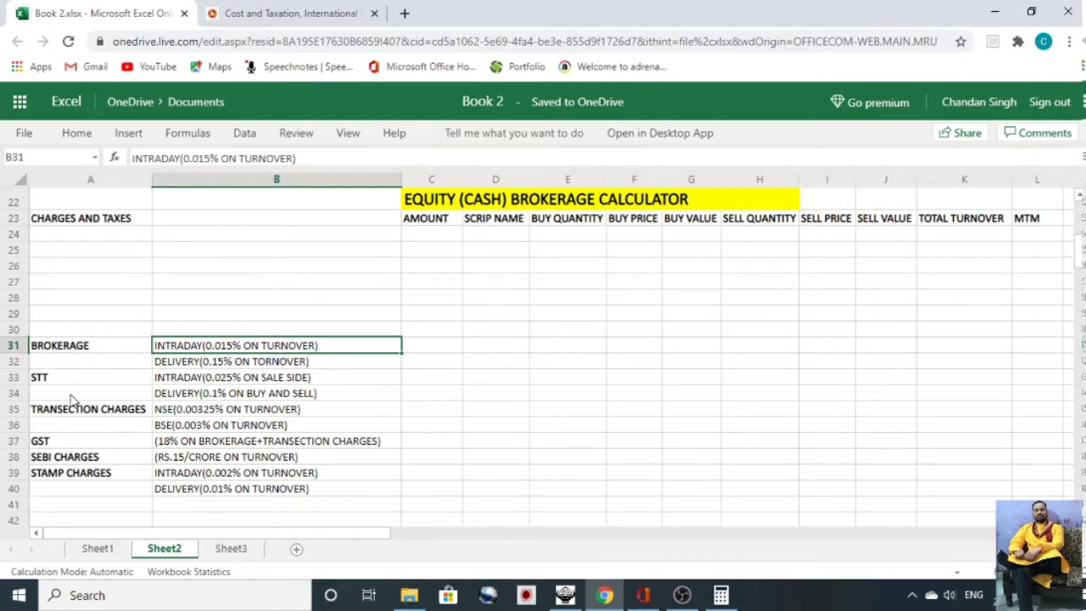
click(191, 382)
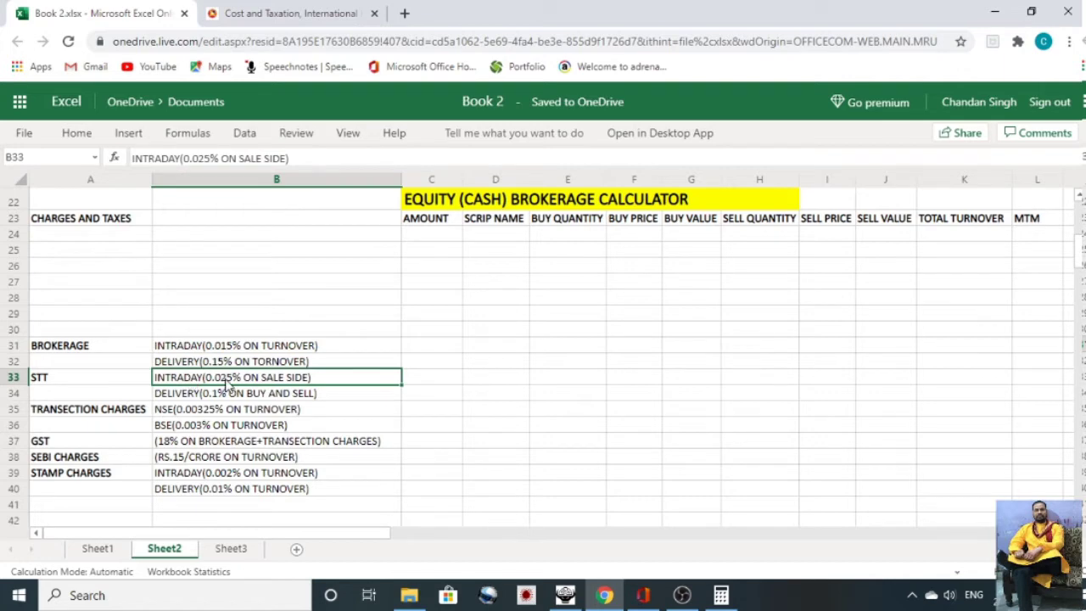
click(185, 397)
click(185, 384)
click(204, 398)
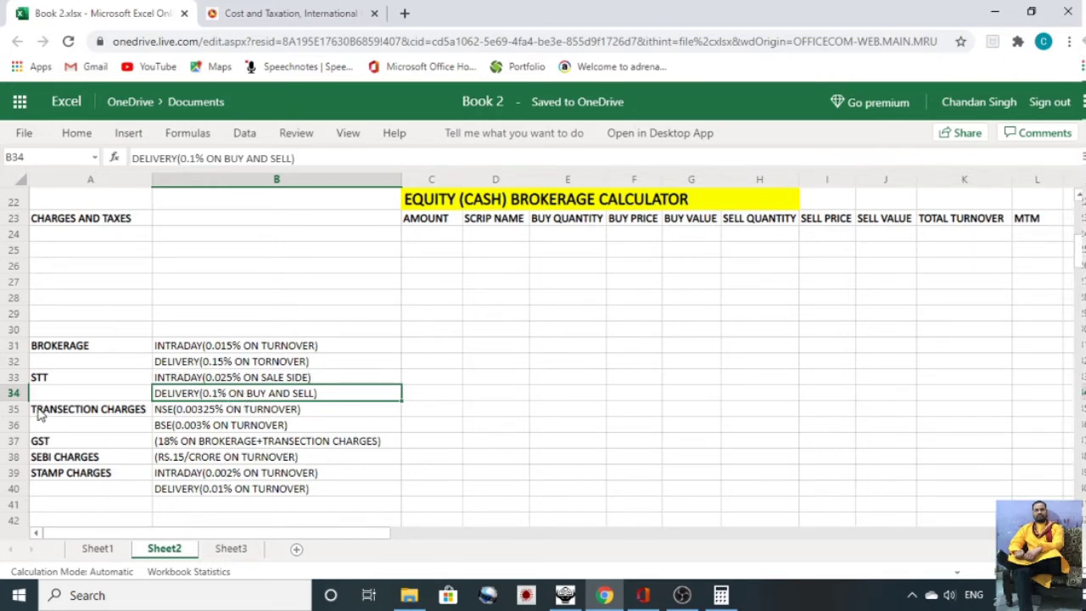
Compare the NSE and BSE transaction charge rates in the charges list.
click(175, 410)
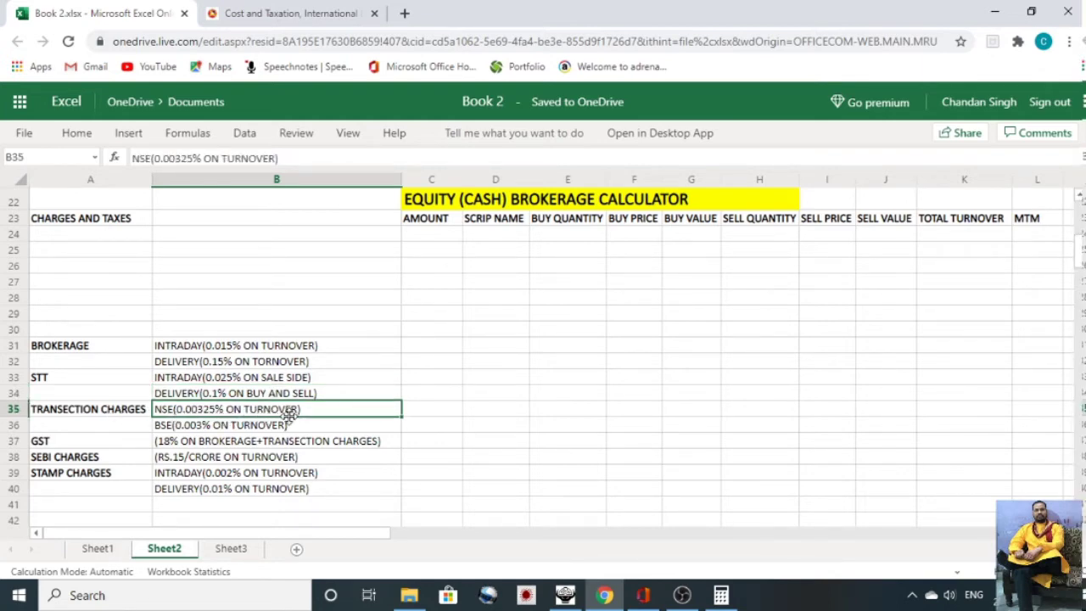
click(163, 429)
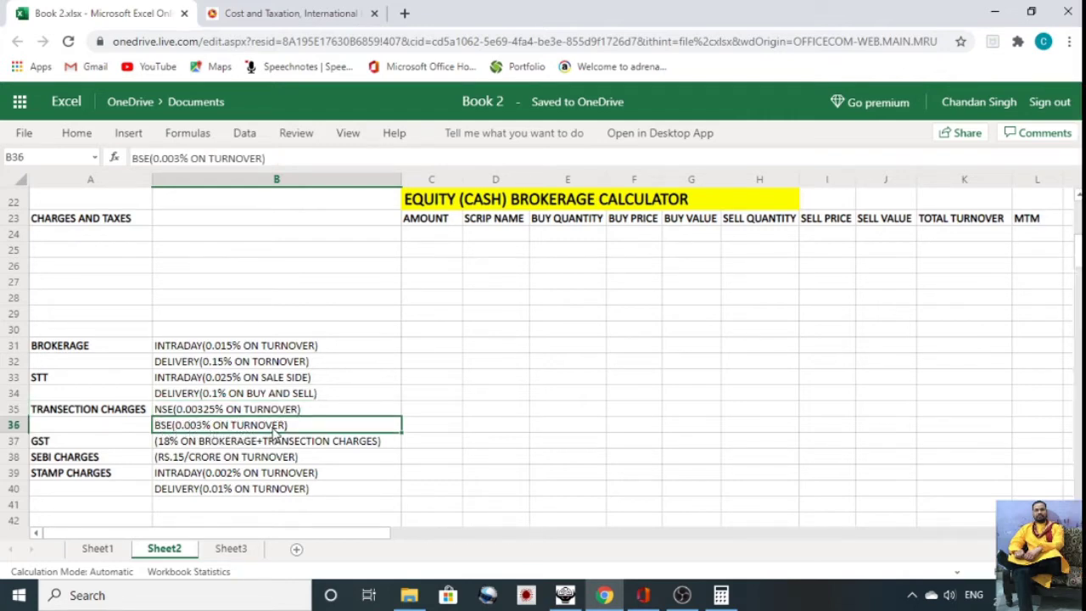
drag(276, 433, 206, 413)
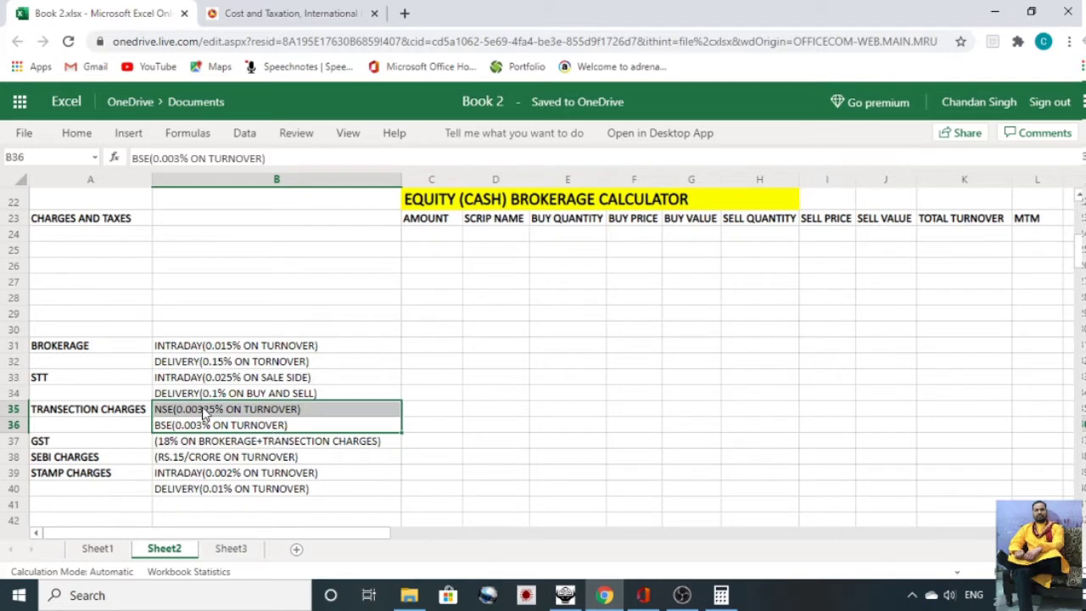
click(203, 413)
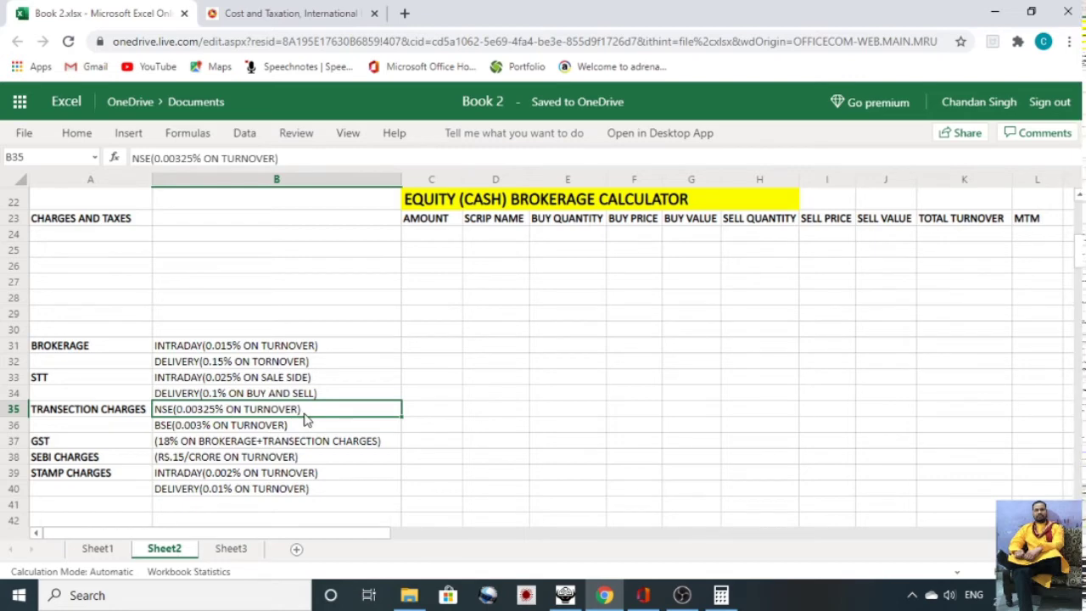
click(283, 426)
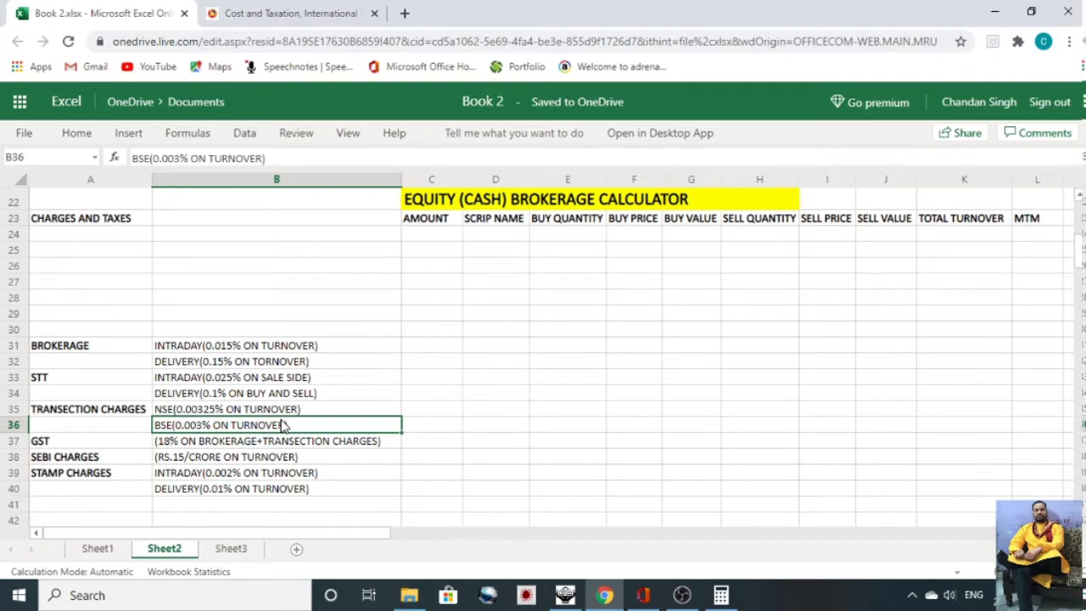
Review the GST, SEBI and stamp charge rates in the charges list.
click(241, 445)
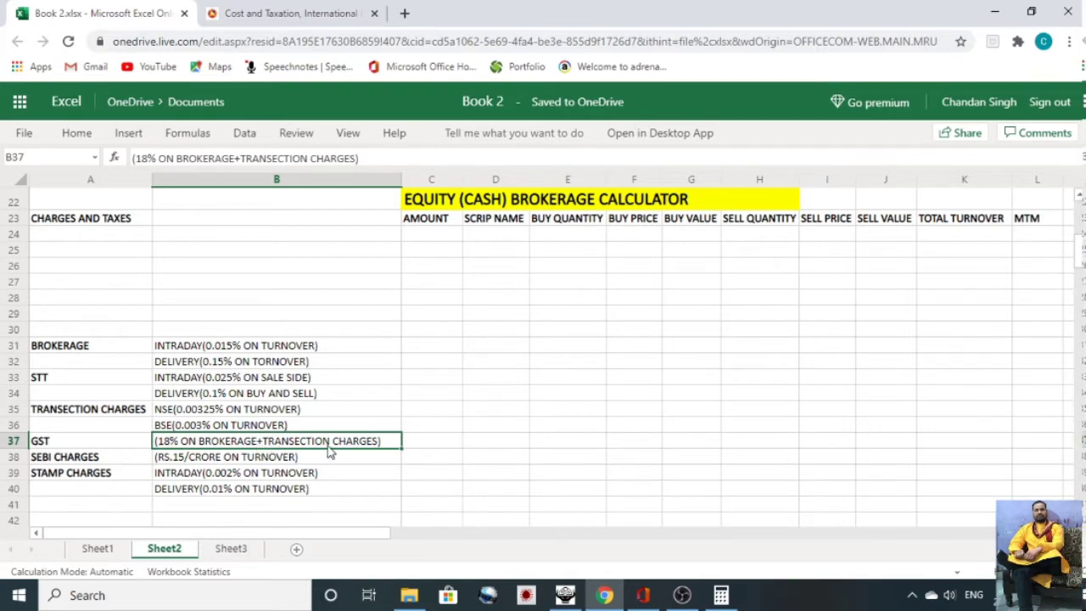
click(214, 462)
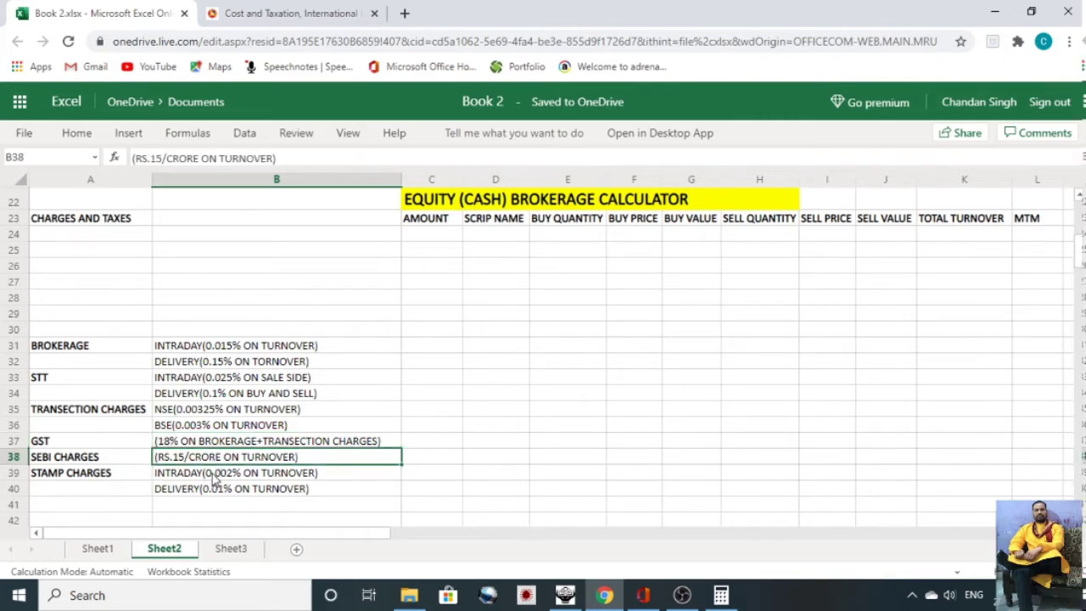
click(213, 480)
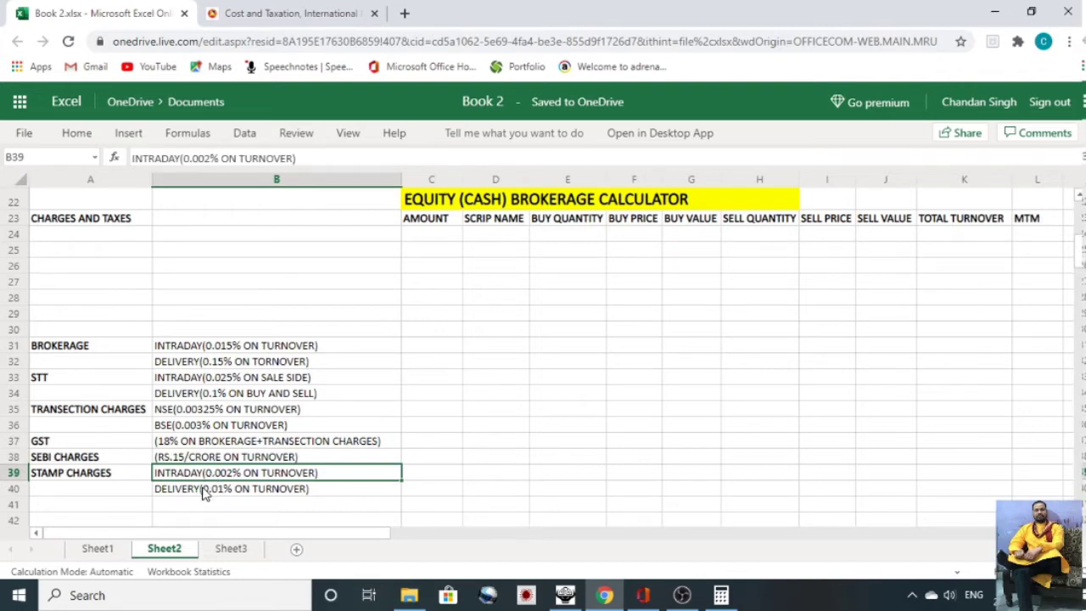
click(205, 494)
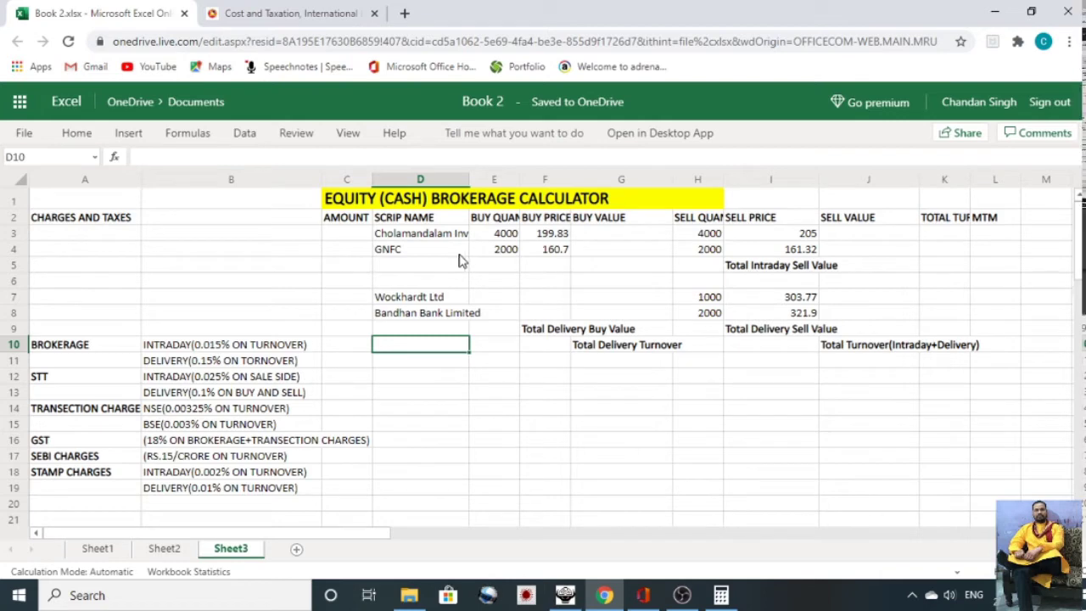
Review the buy and sell quantities and prices of the intraday scrips and the sell quantities of the delivery scrips.
click(408, 237)
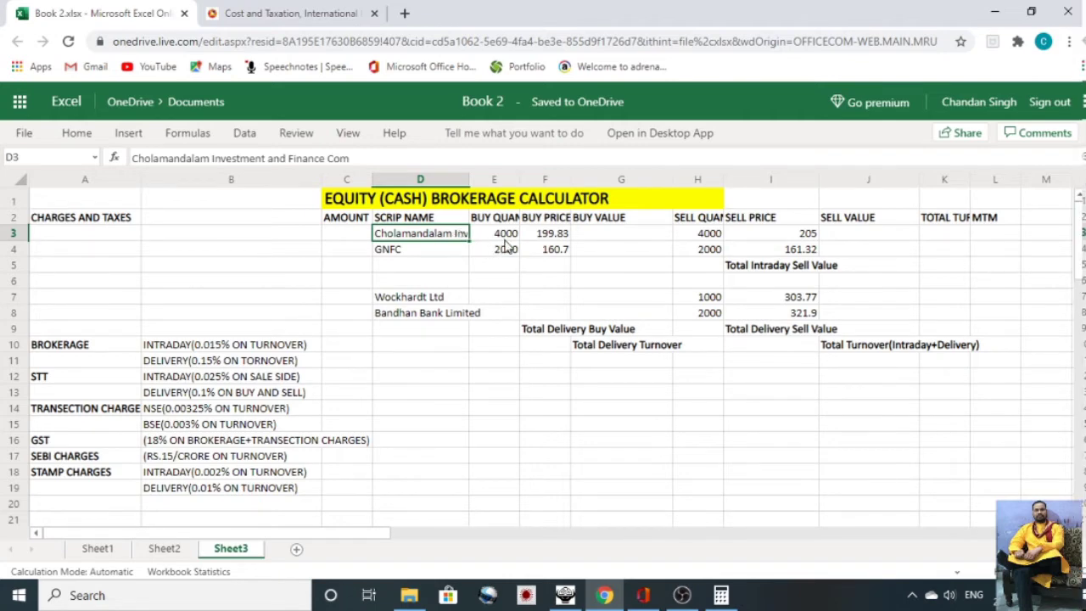
drag(503, 241, 532, 239)
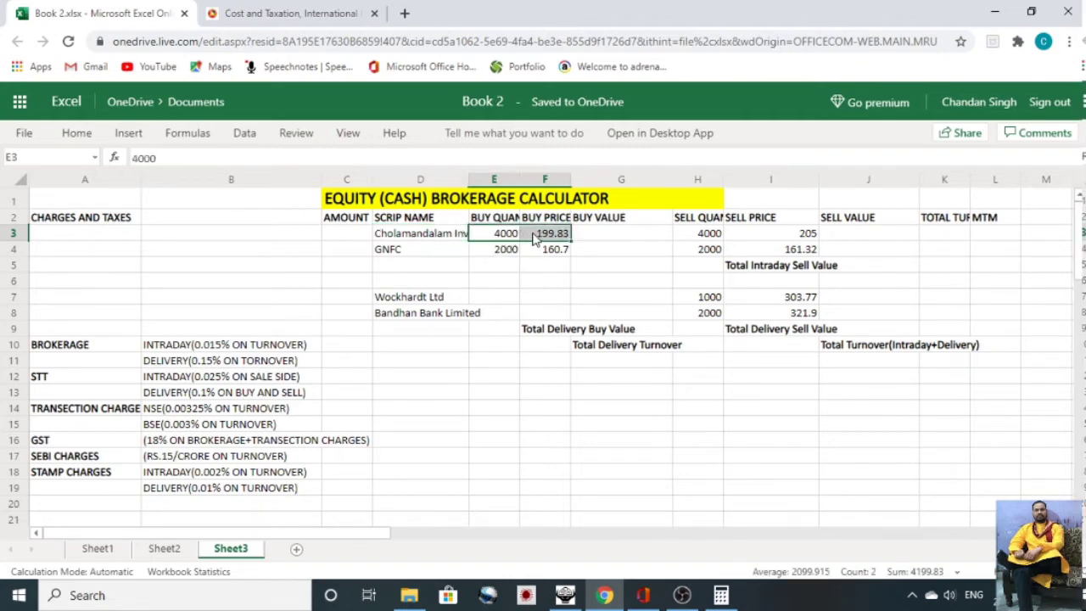
click(591, 234)
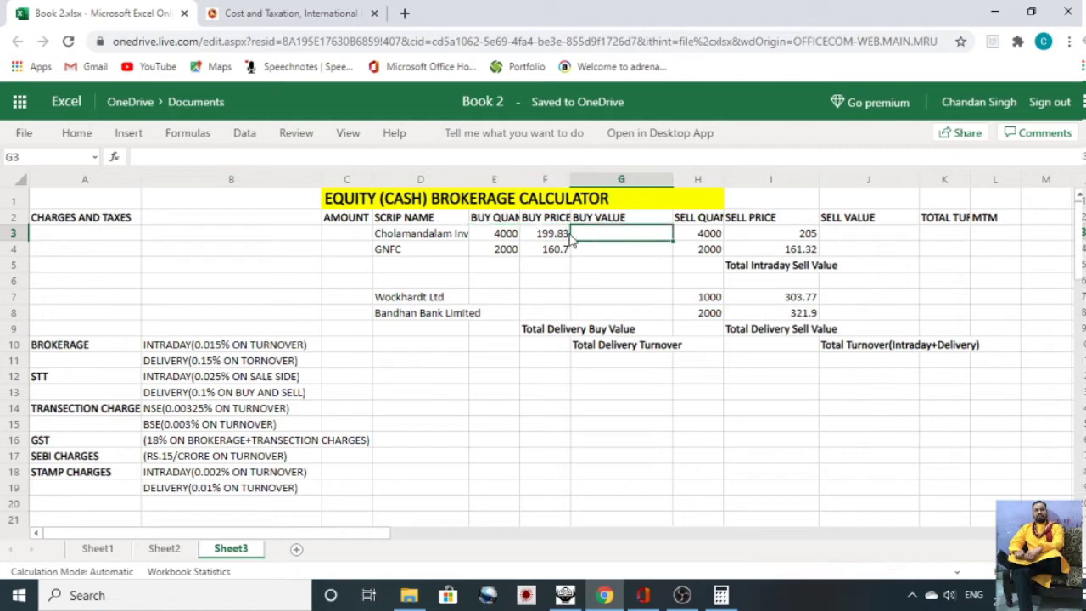
click(697, 241)
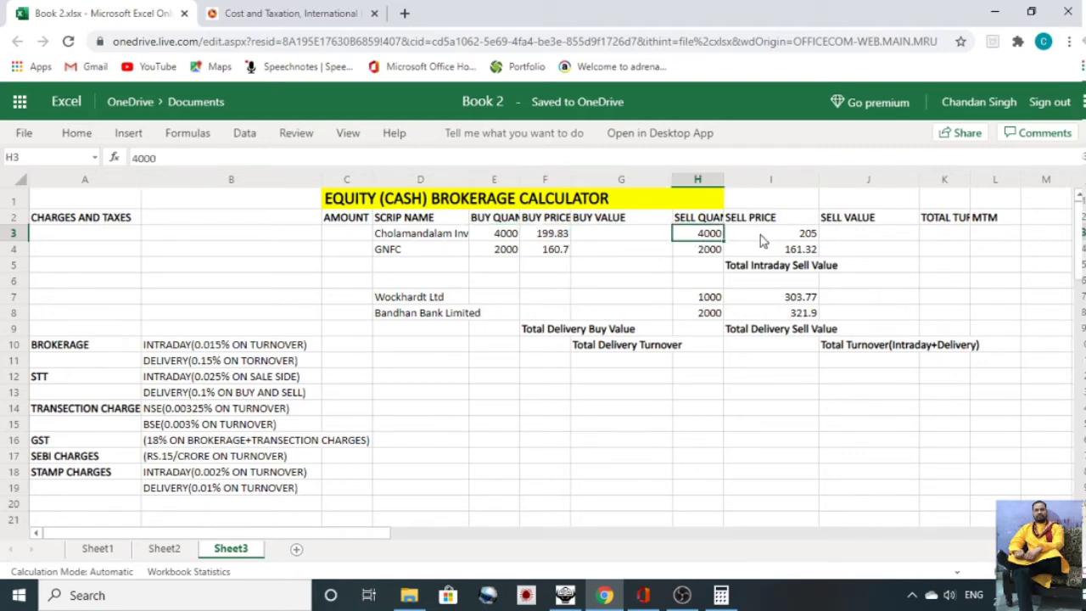
click(760, 235)
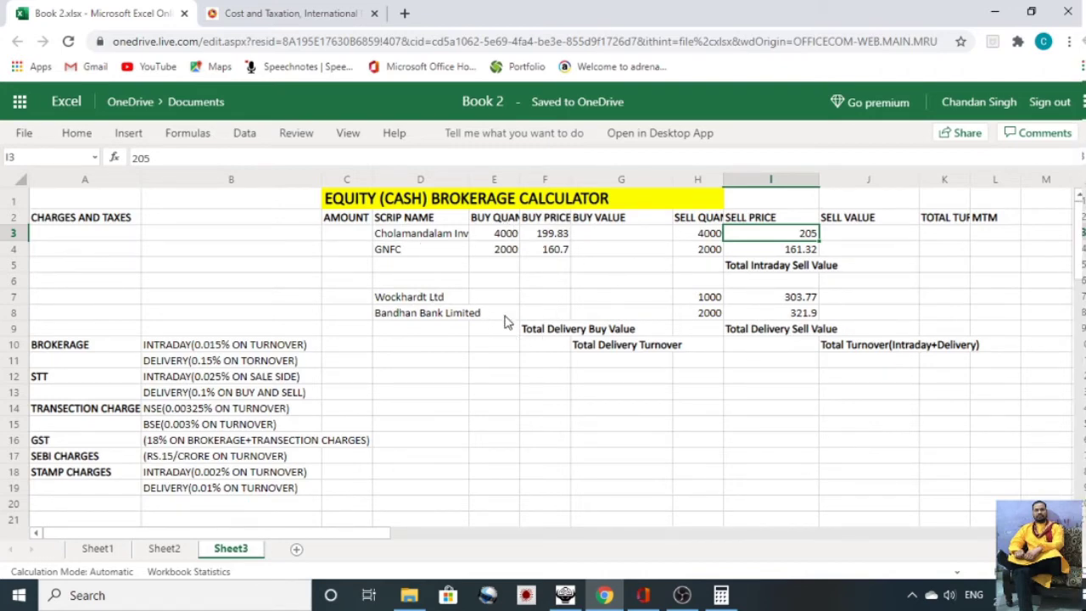
click(709, 298)
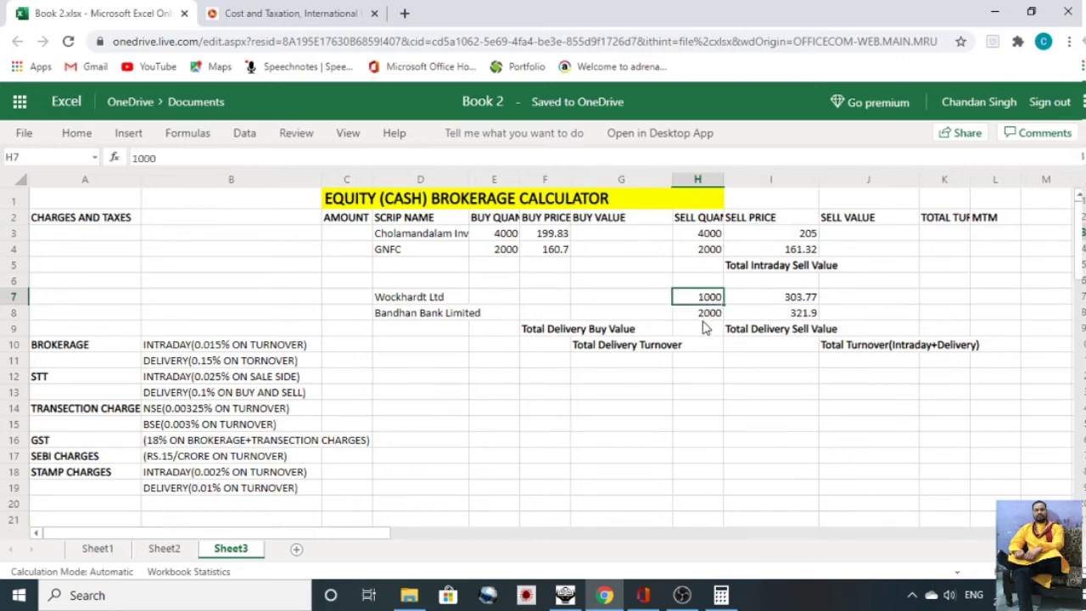
click(704, 314)
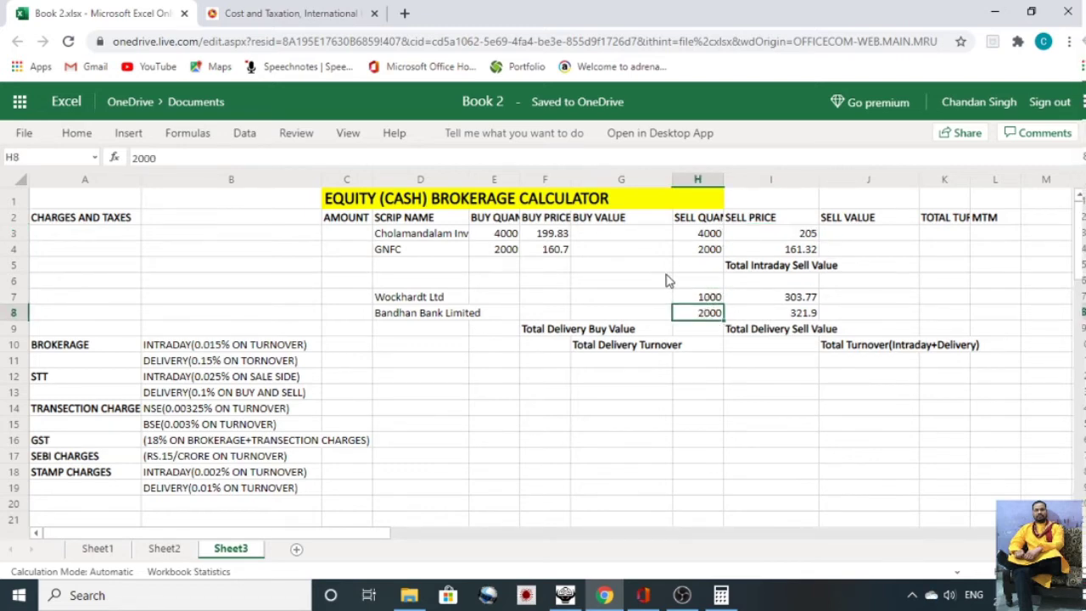
Calculate the Cholamandalam buy value in G3 as quantity times price with the formula =E3*F3.
click(613, 238)
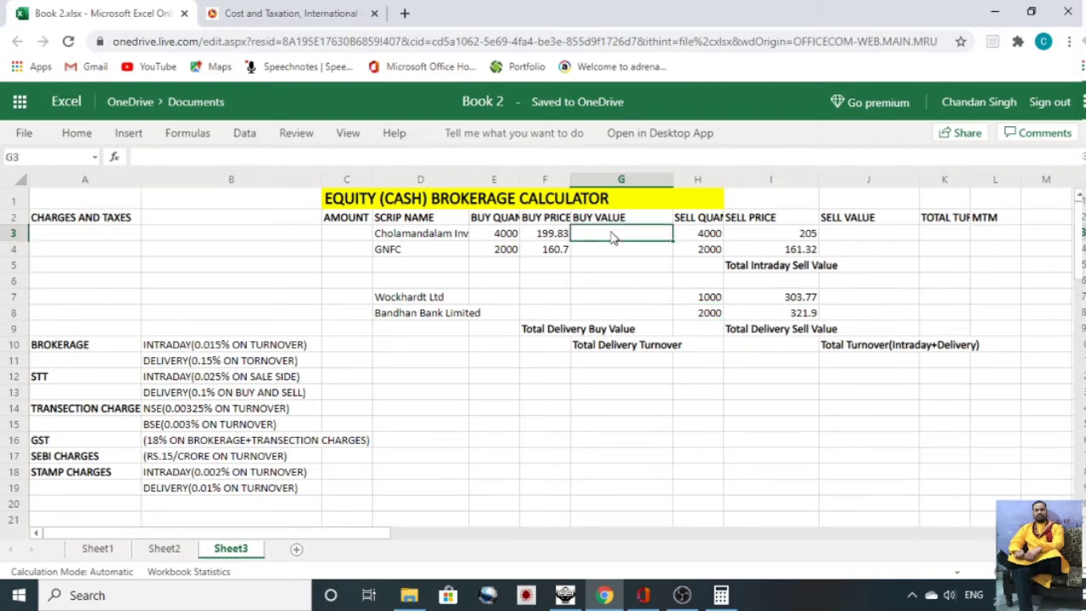
text(=)
click(509, 238)
text(*)
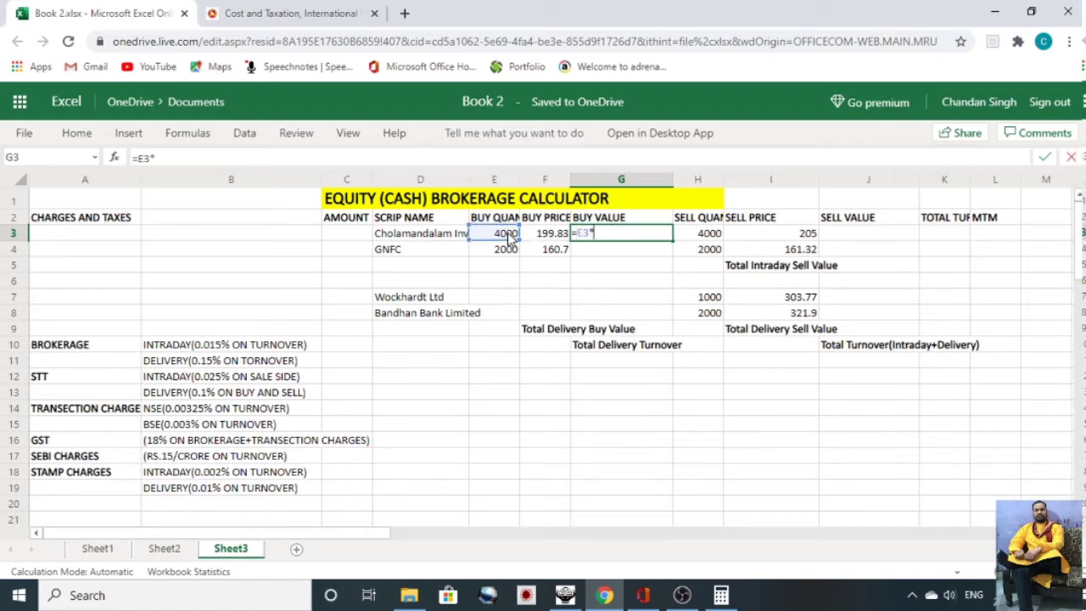
click(547, 237)
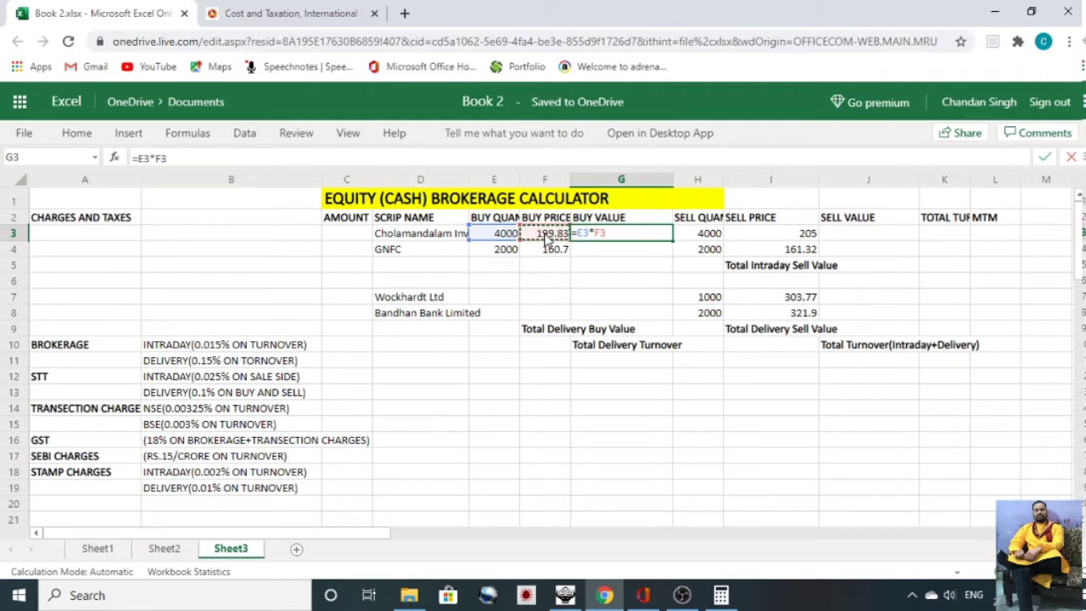
key(Return)
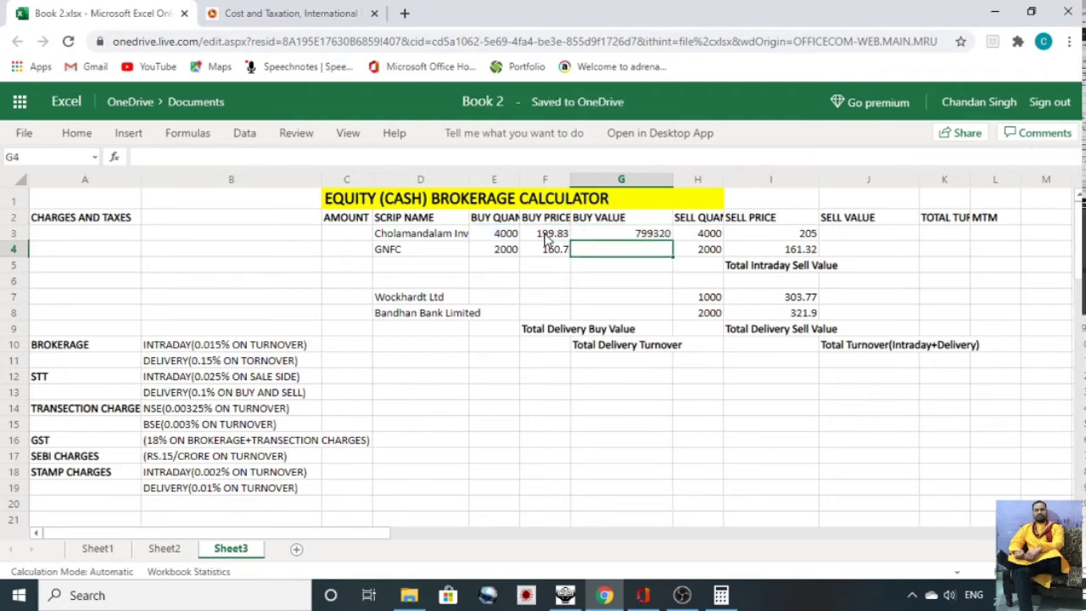
Fill the buy value formula from G3 down to the GNFC row and clear the surplus copy in G5.
click(609, 239)
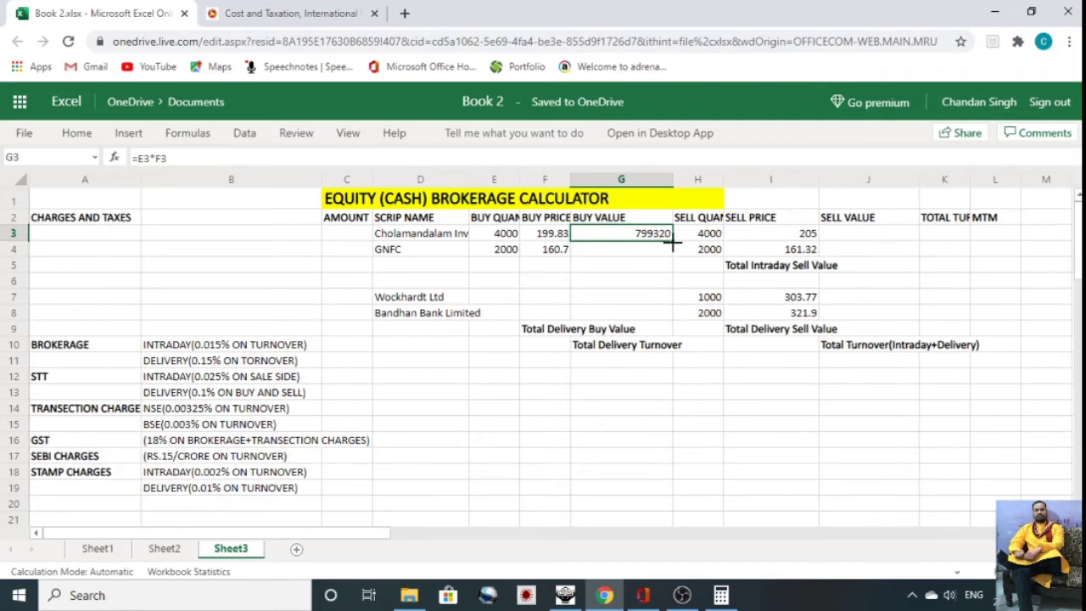
mouse_move(671, 241)
mouse_down()
mouse_move(670, 260)
mouse_move(639, 265)
mouse_up()
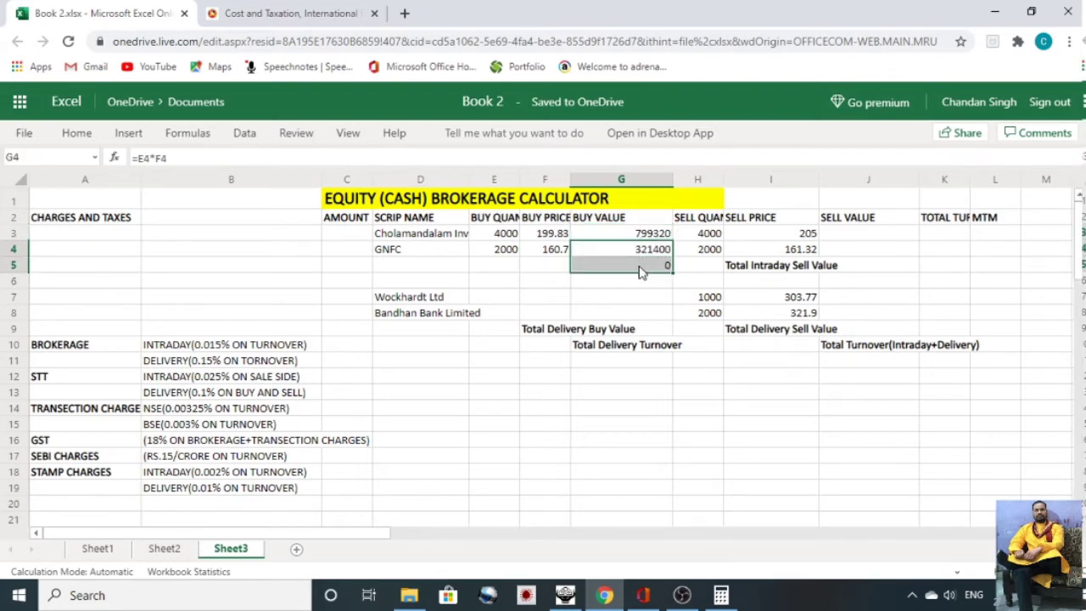
click(639, 265)
key(Delete)
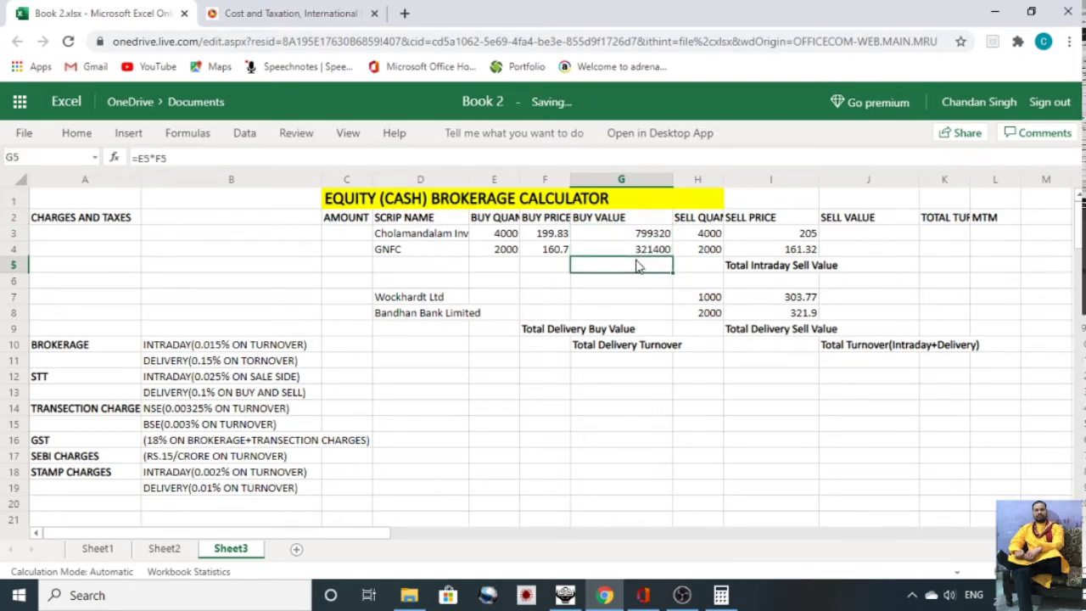
Calculate the Cholamandalam sell value in J3 with =H3*I3 and fill the formula down to the GNFC row.
click(856, 236)
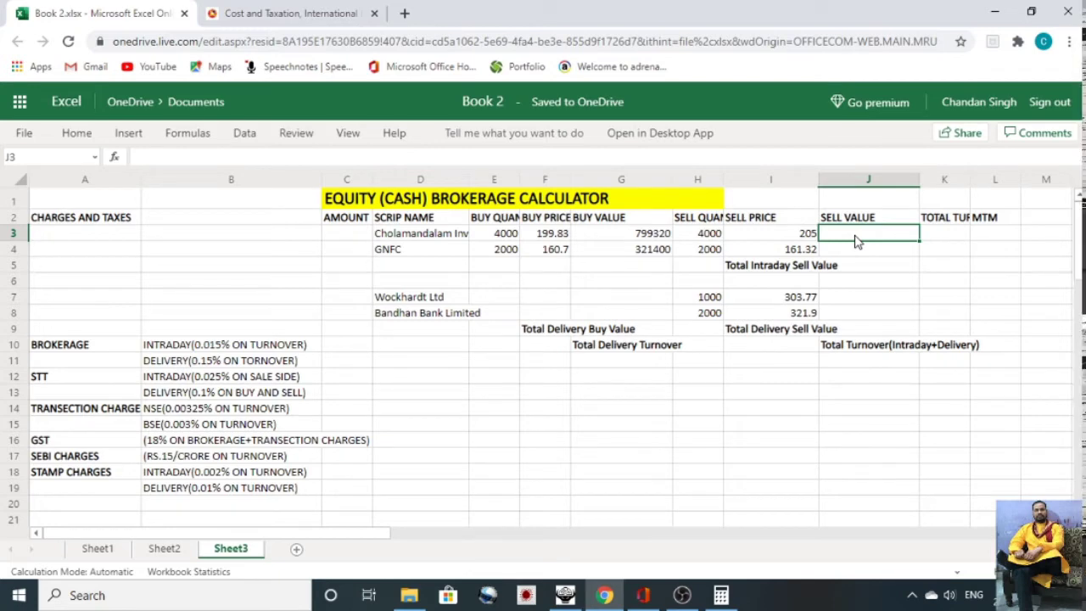
text(=)
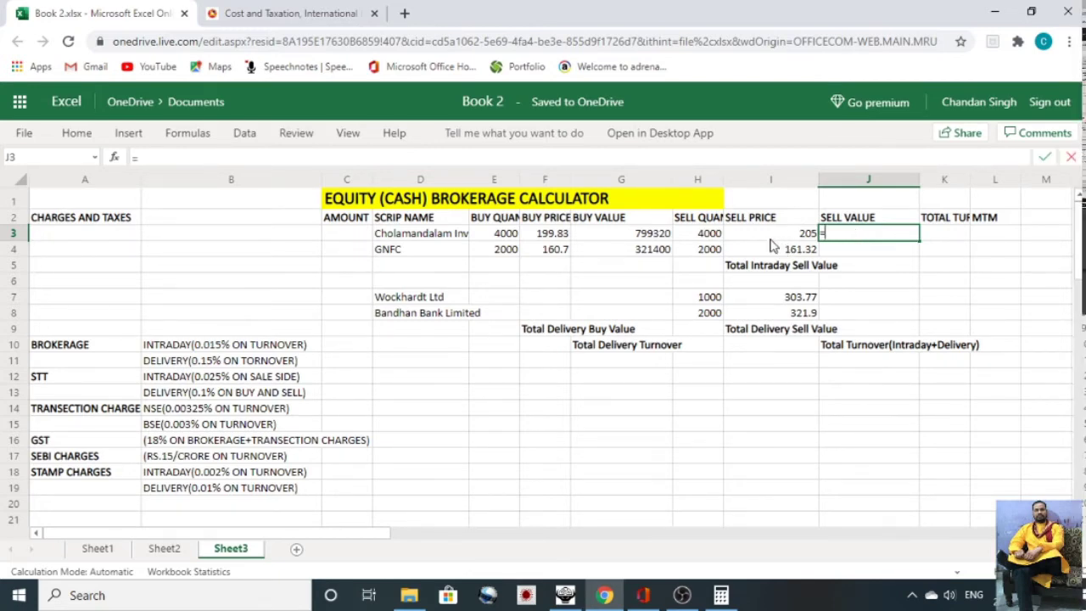
click(703, 233)
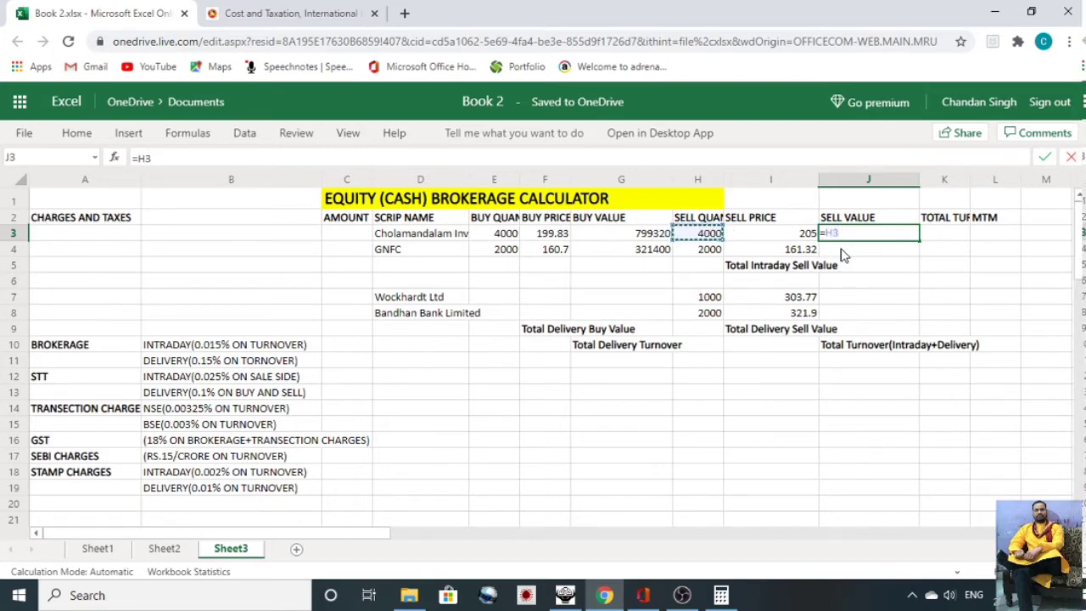
text(*)
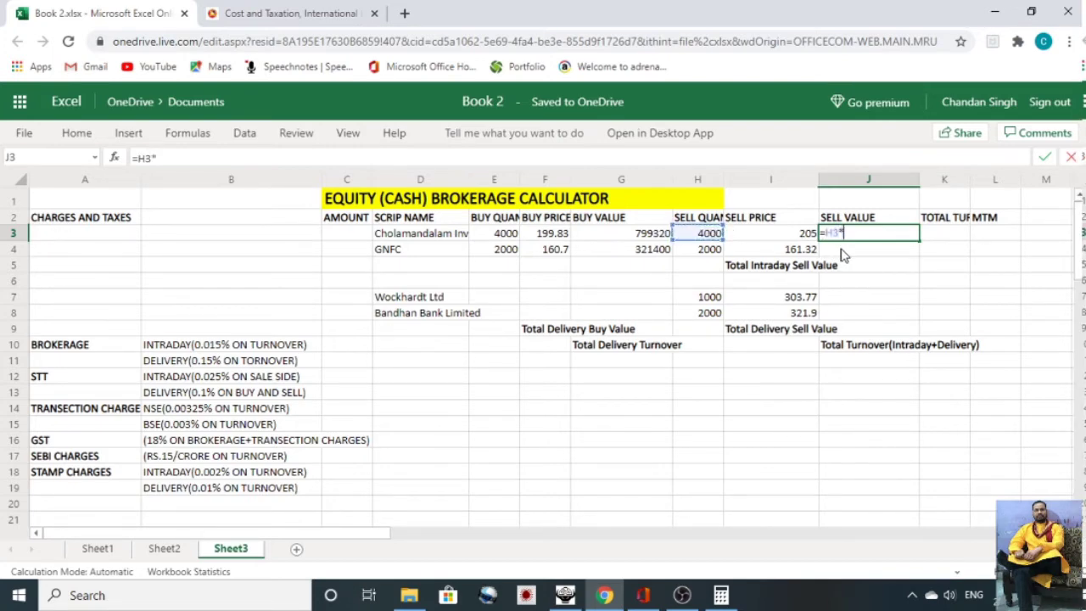
click(802, 233)
key(Return)
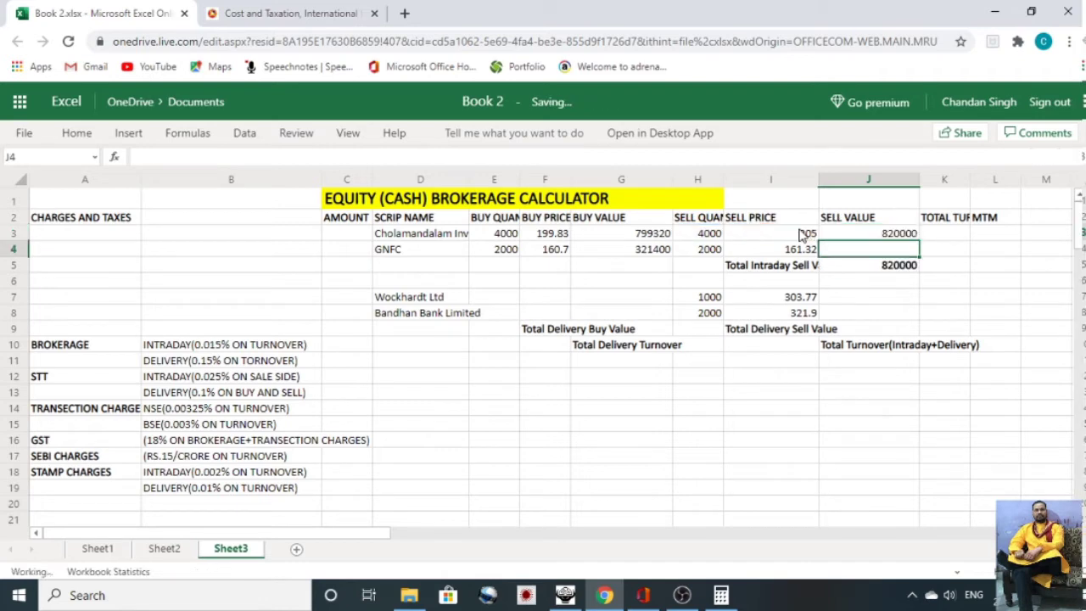
click(884, 237)
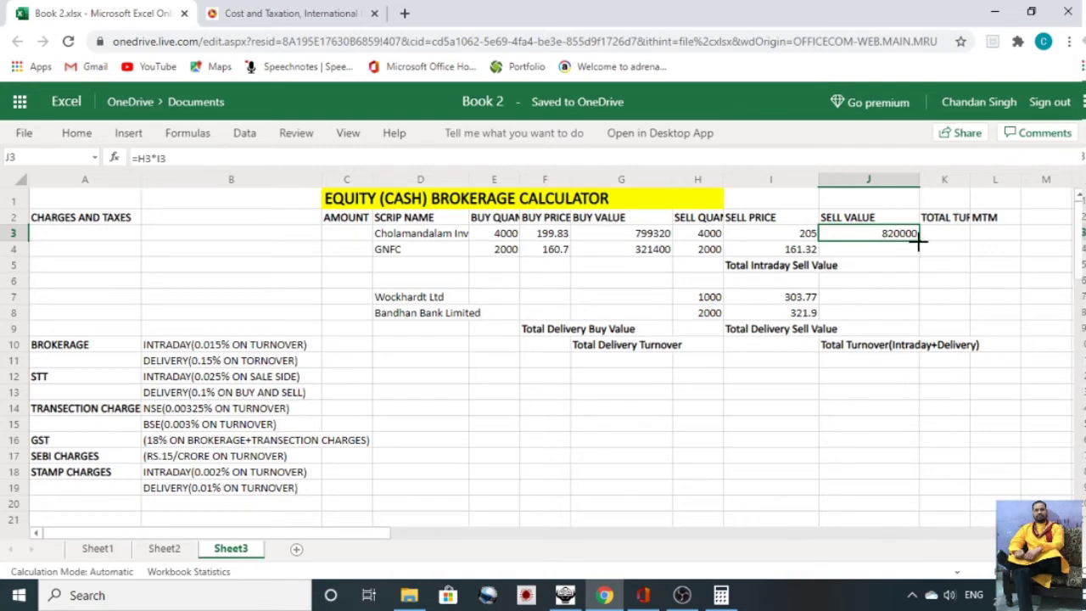
drag(918, 242, 916, 250)
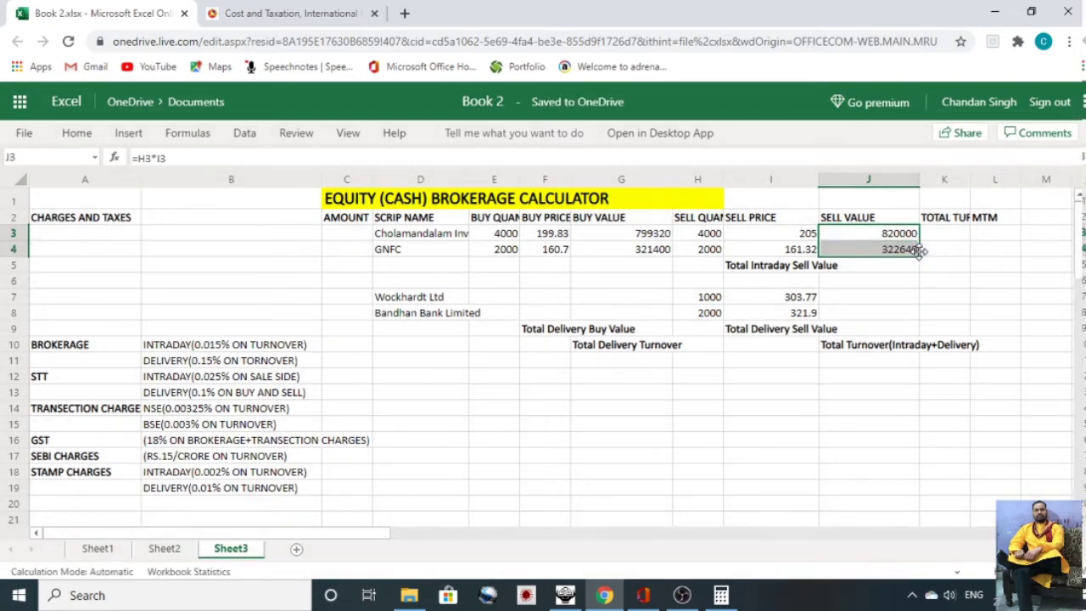
Calculate the total turnover in K3 as buy value plus sell value with =G3+J3 and fill it down to K4.
click(942, 239)
click(944, 220)
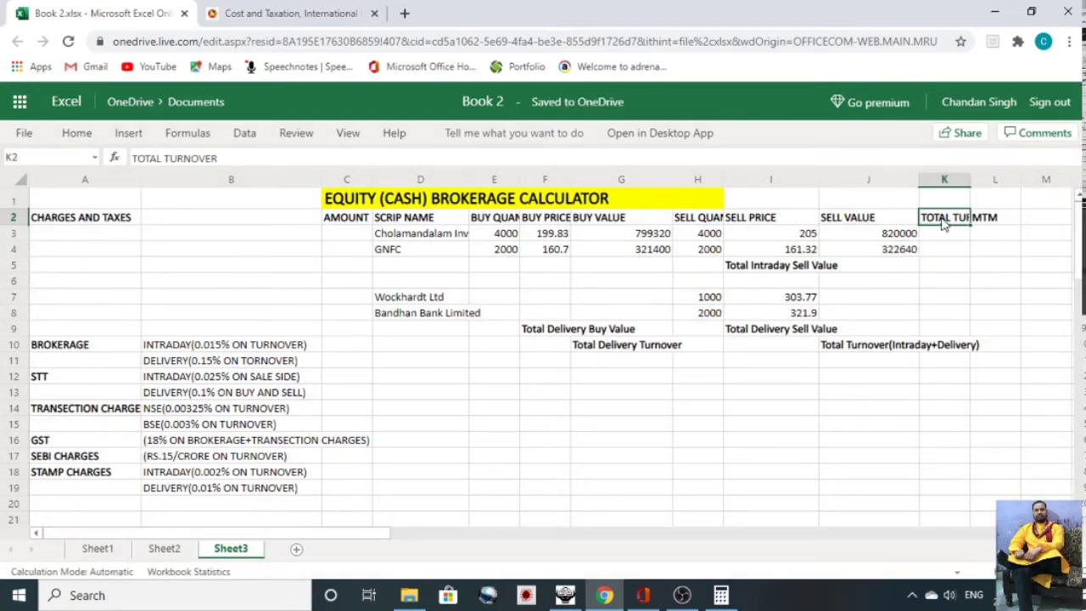
click(942, 236)
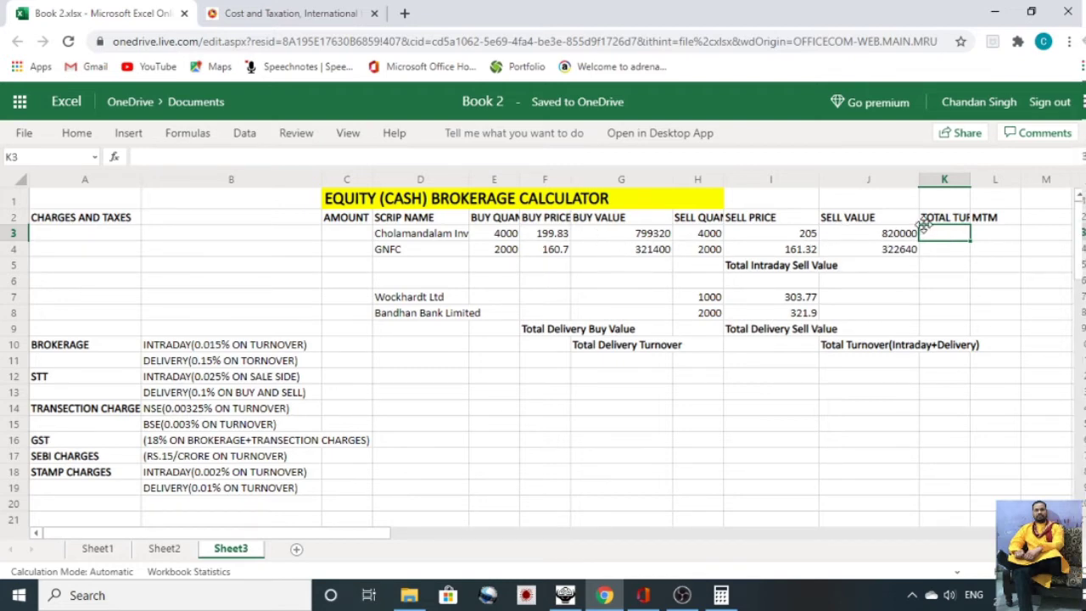
text(=)
click(642, 236)
text(+)
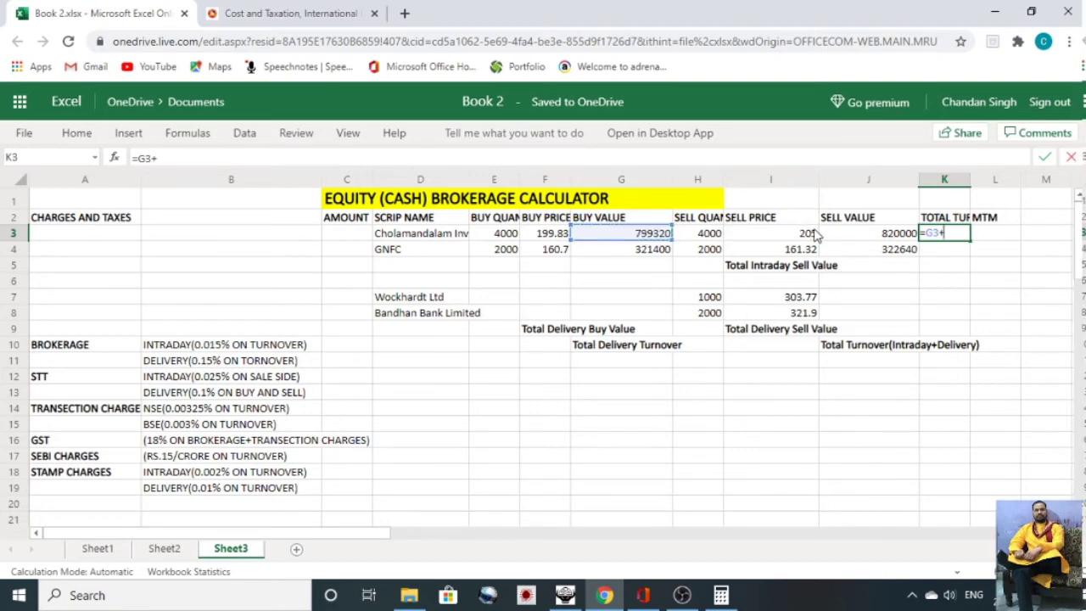
click(860, 240)
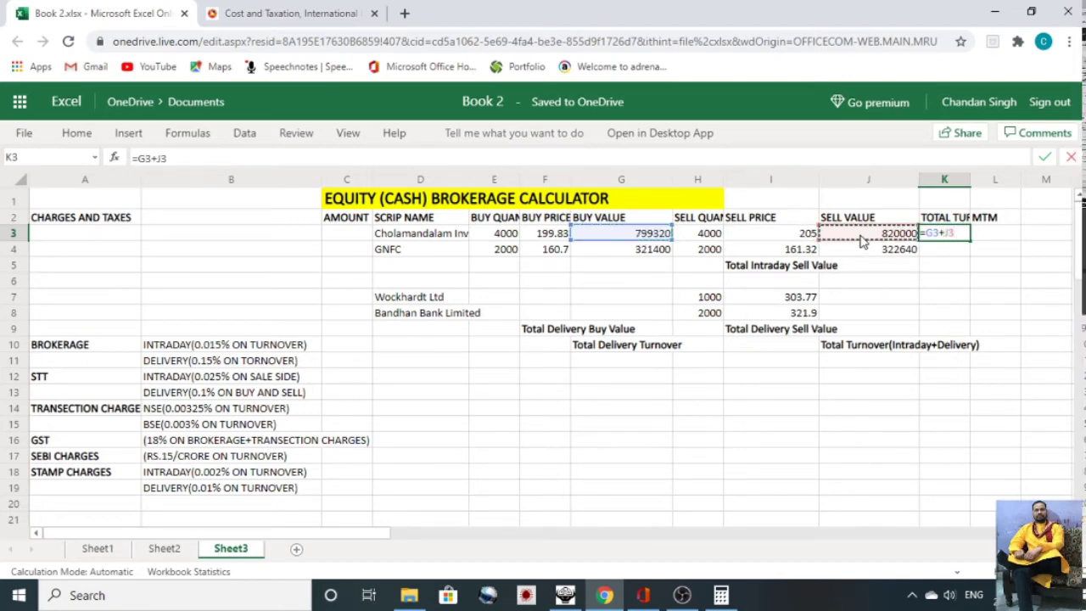
key(Return)
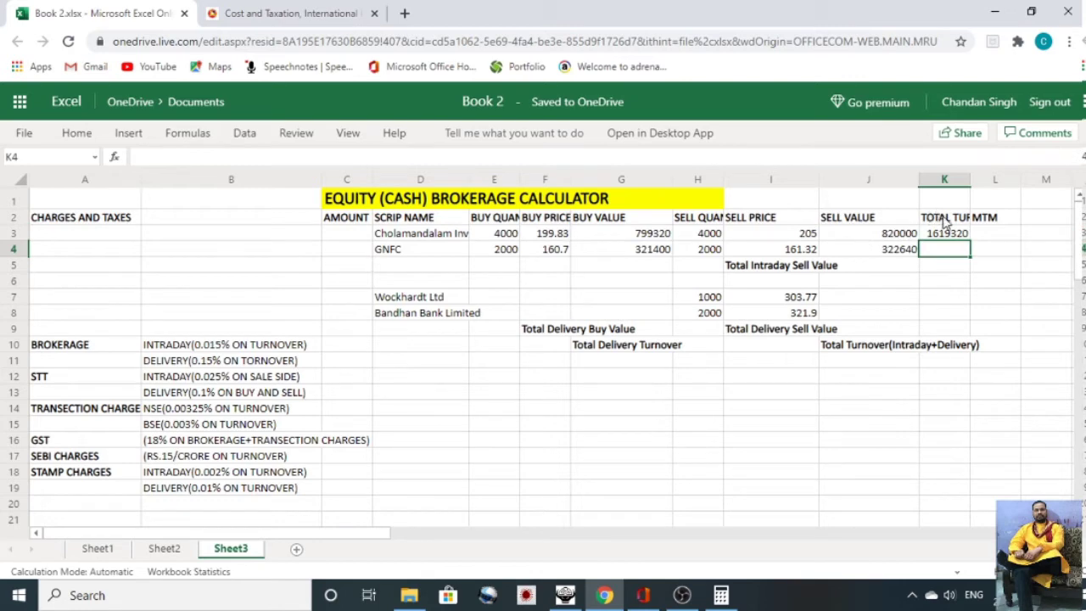
click(940, 237)
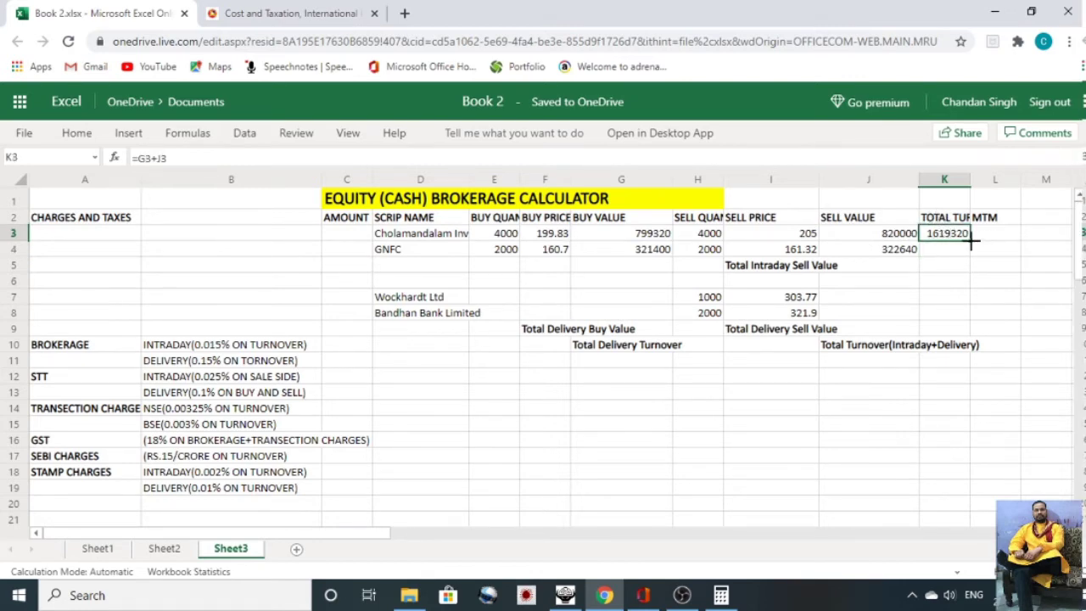
drag(969, 240, 967, 249)
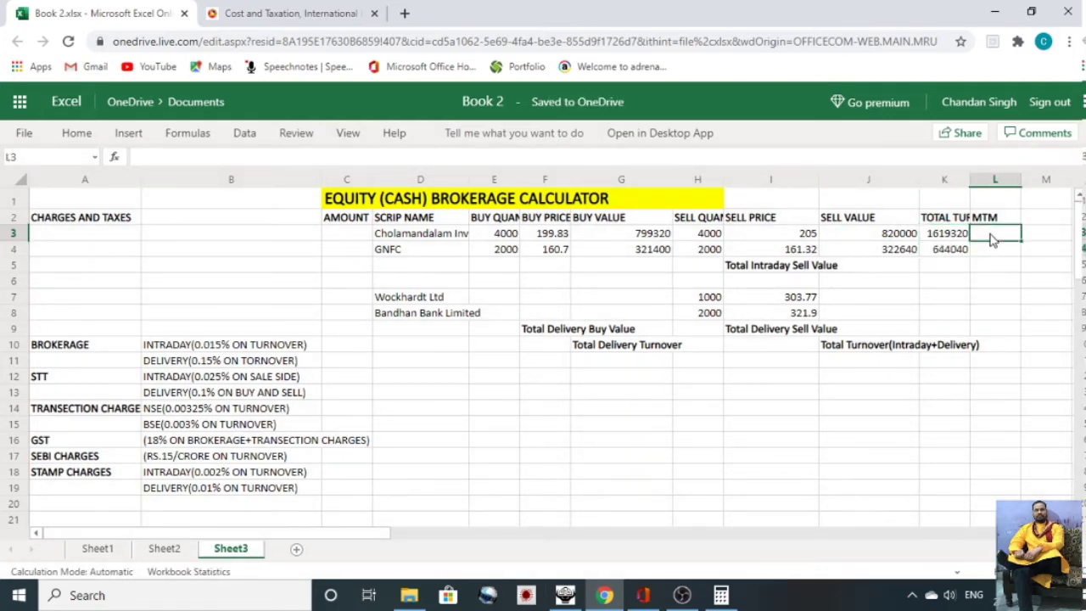
Calculate the MTM in L3 as sell value minus buy value with =J3-G3 and fill it down to L4.
click(993, 238)
text(=)
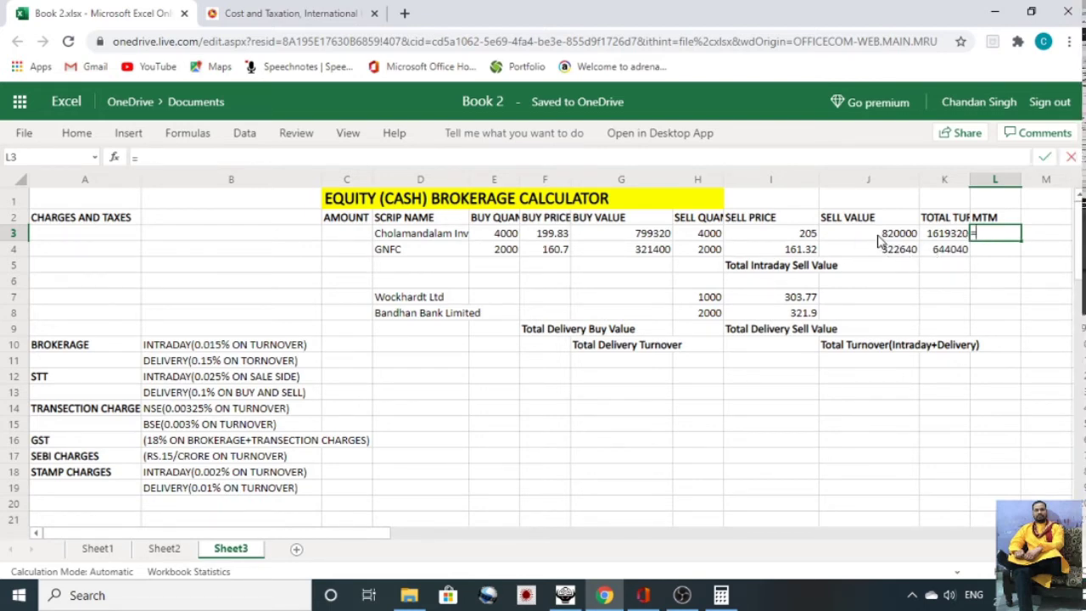
click(878, 239)
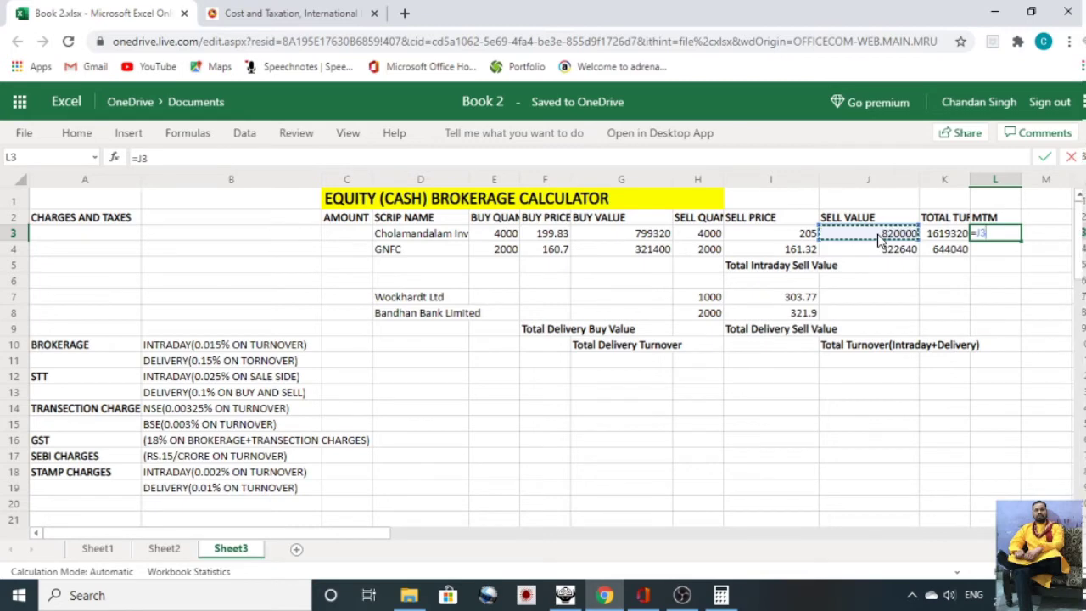
text(-)
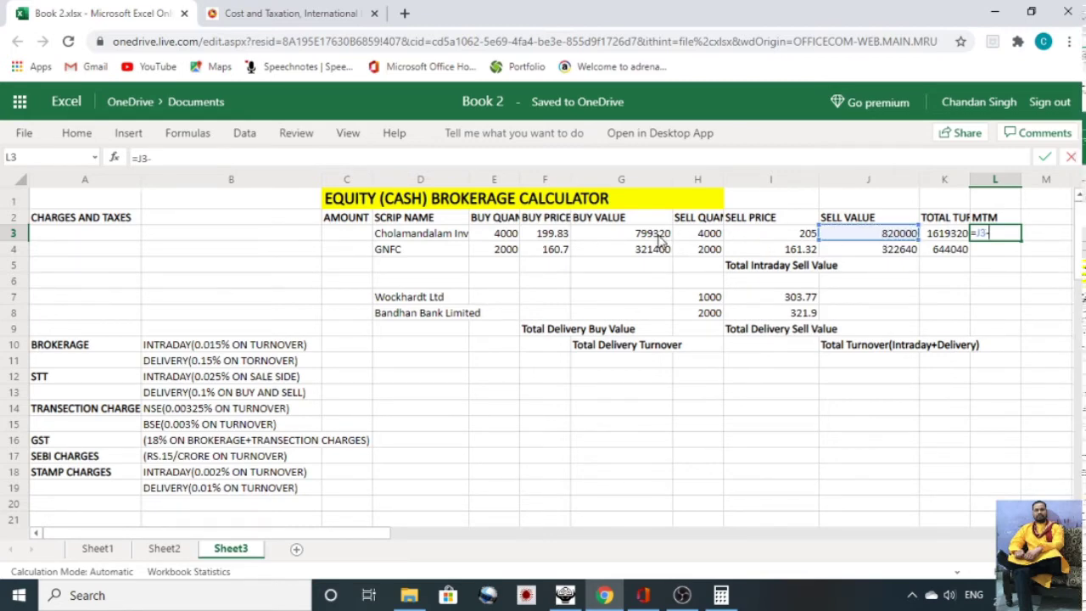
click(658, 240)
key(Return)
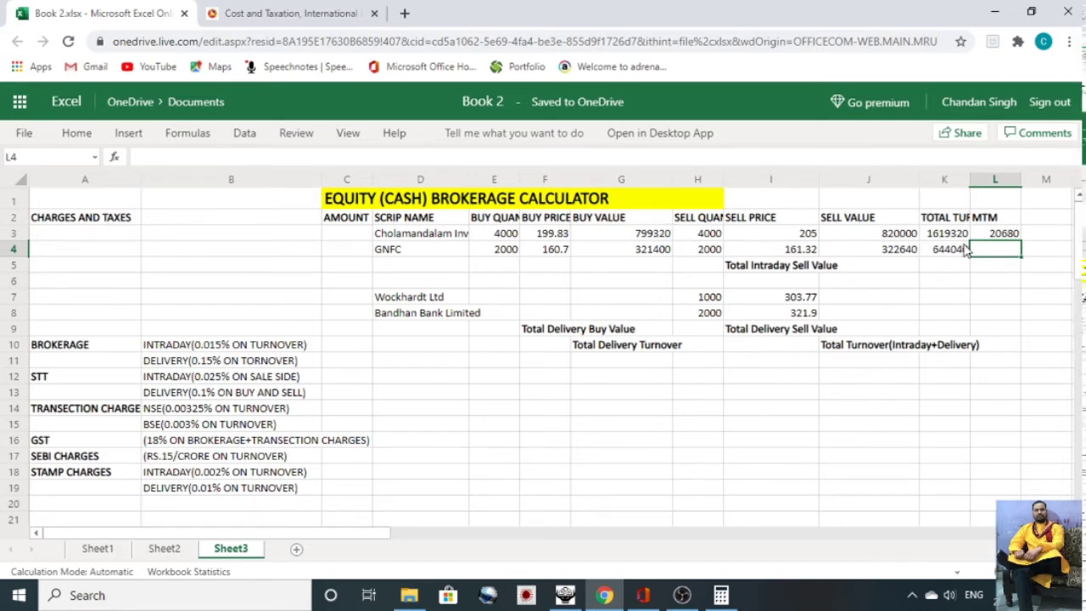
click(990, 238)
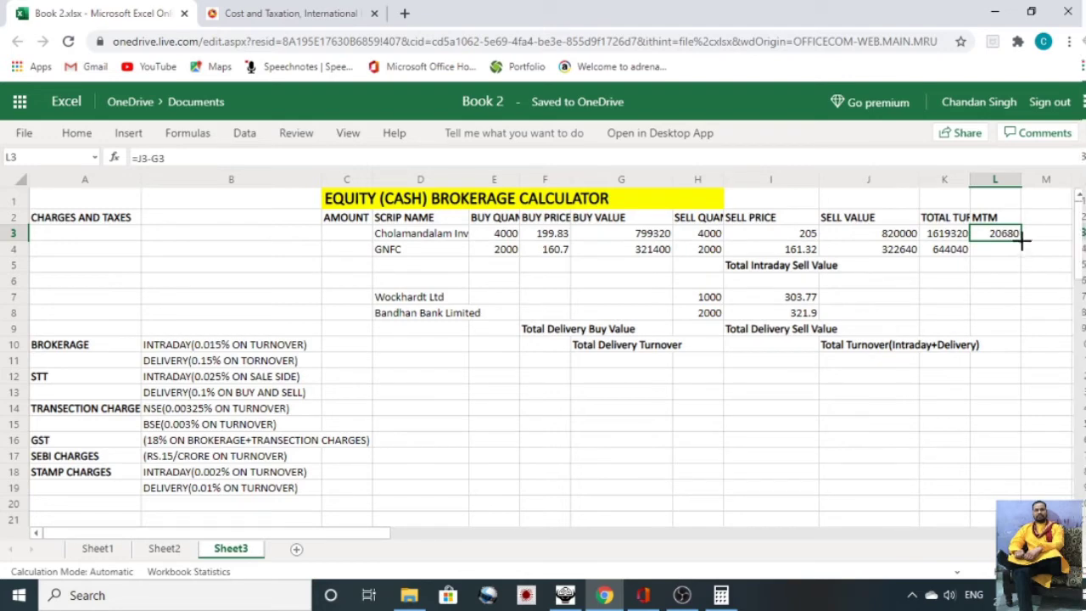
drag(1022, 242, 1014, 248)
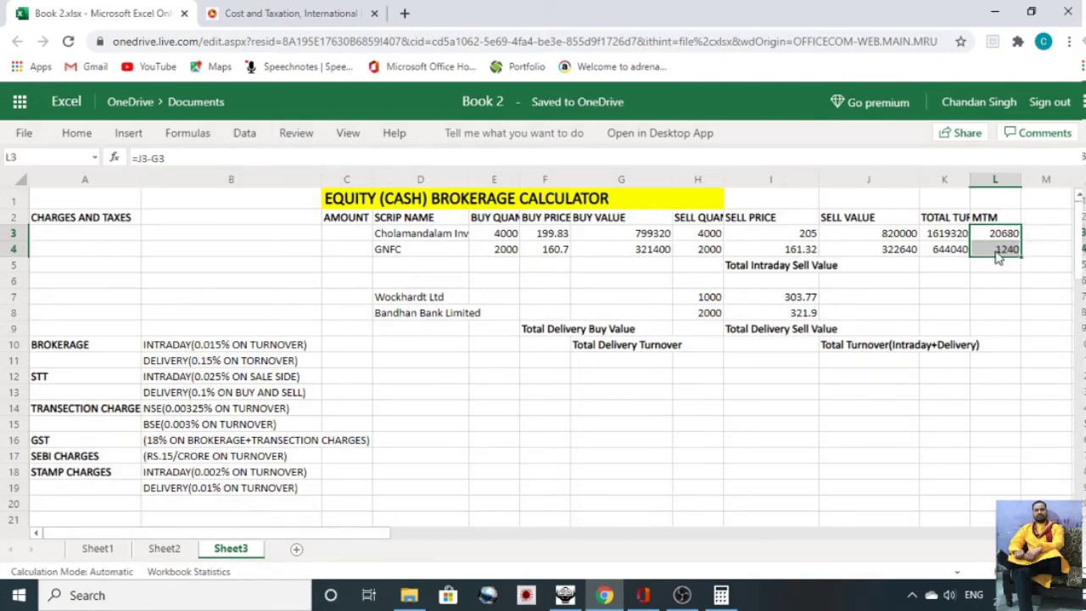
click(994, 254)
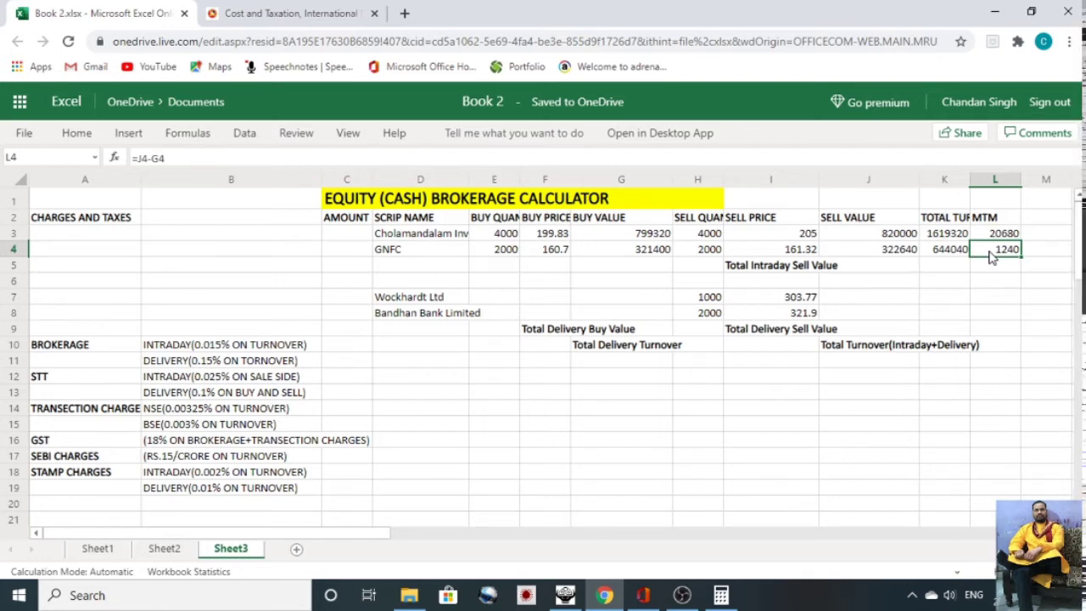
Total the intraday sell values in J5 with AutoSum as =SUM(J3:J4).
click(753, 273)
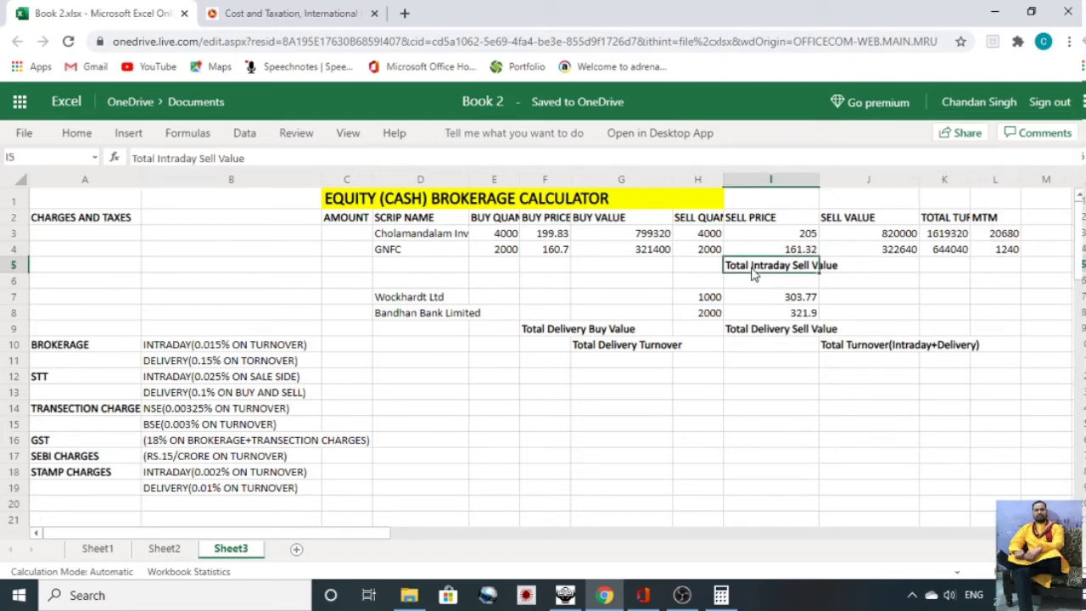
click(861, 273)
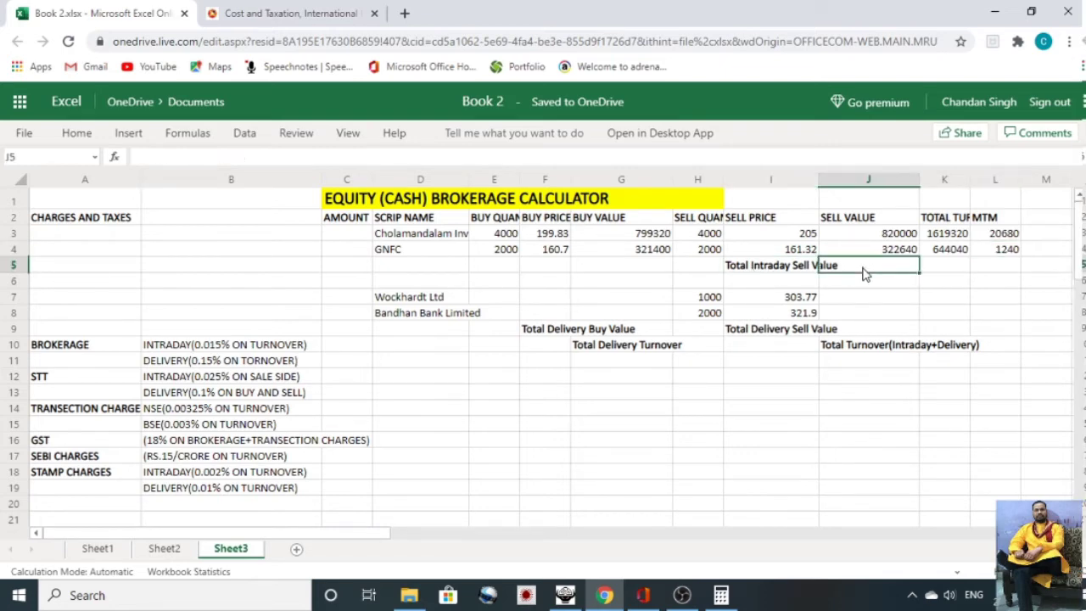
click(871, 239)
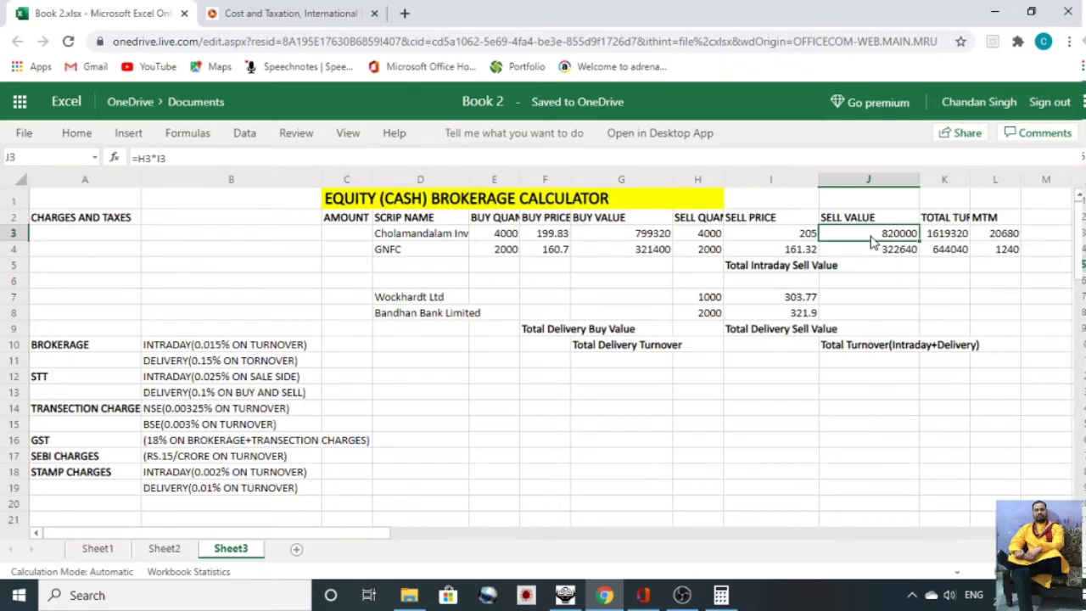
drag(871, 240, 871, 270)
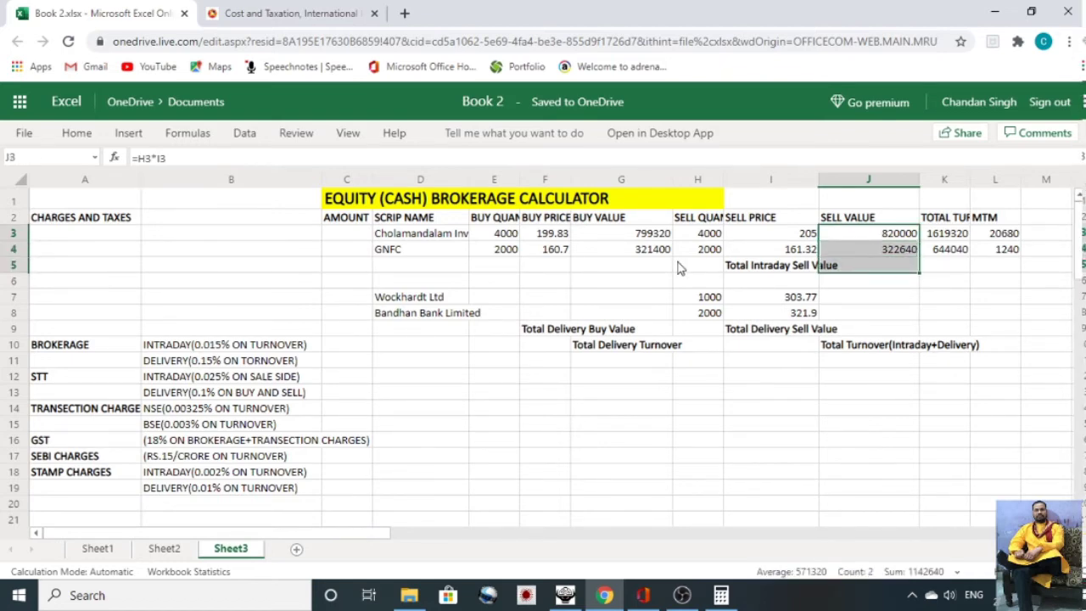
click(76, 136)
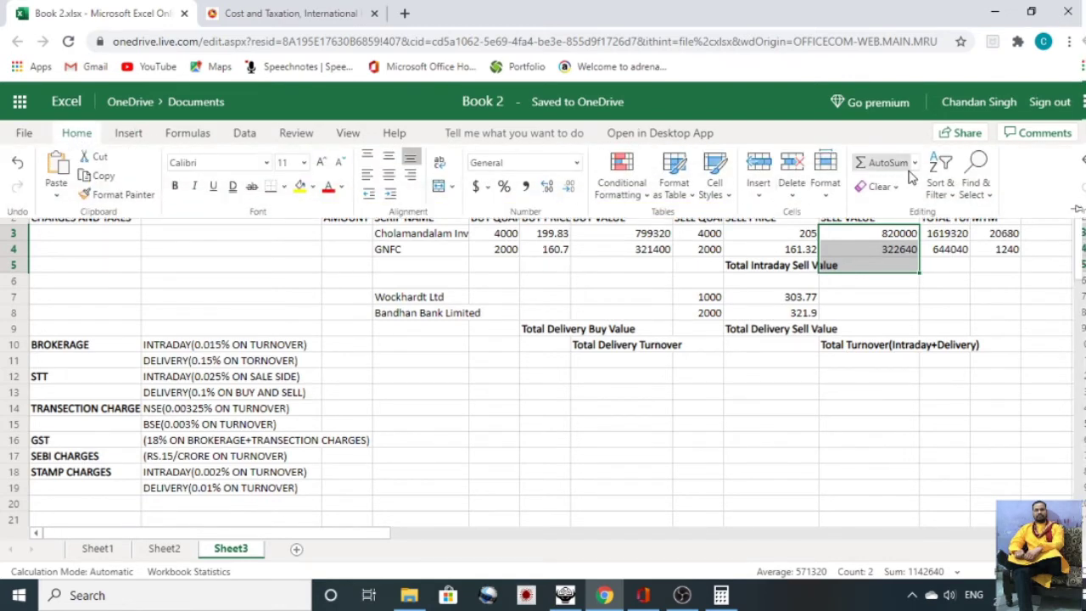
click(887, 163)
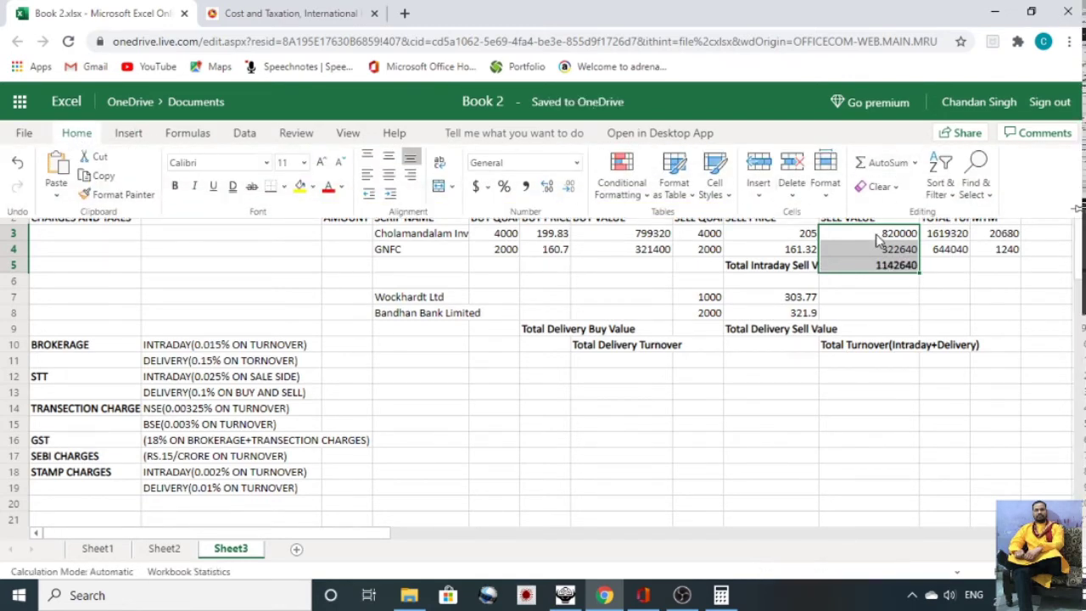
click(872, 269)
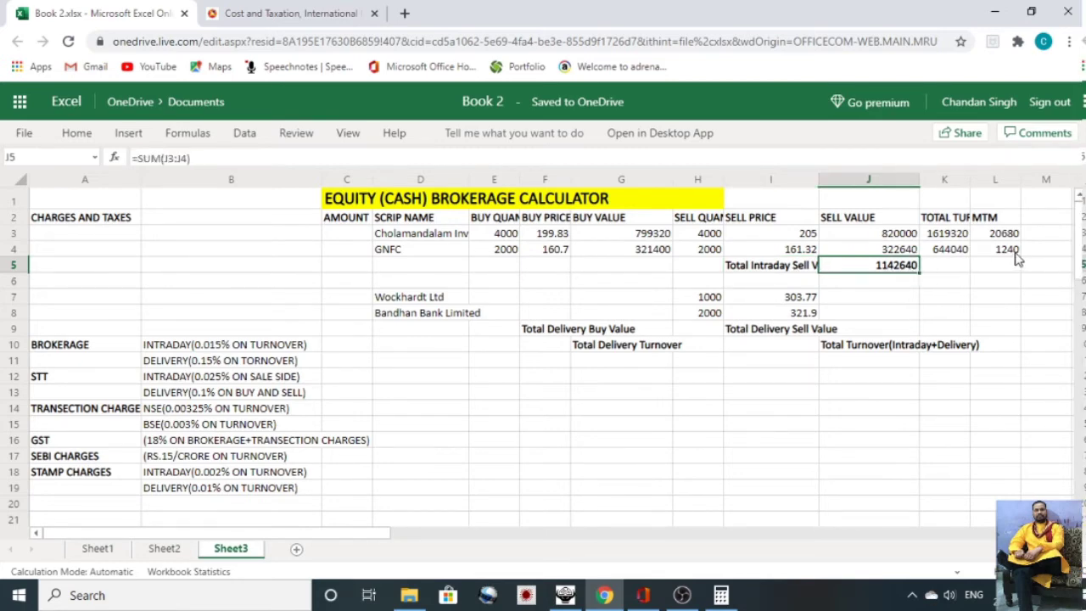
Calculate the Wockhardt sell value in J7 with =H7*I7 and fill the formula down to the Bandhan Bank row.
click(867, 301)
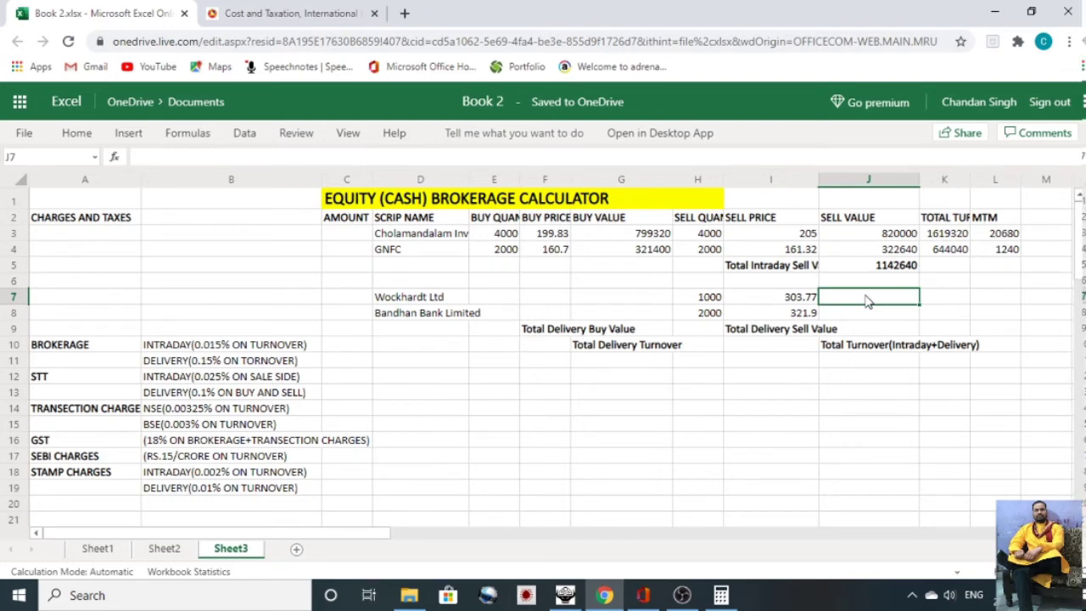
text(=)
click(697, 299)
text(*)
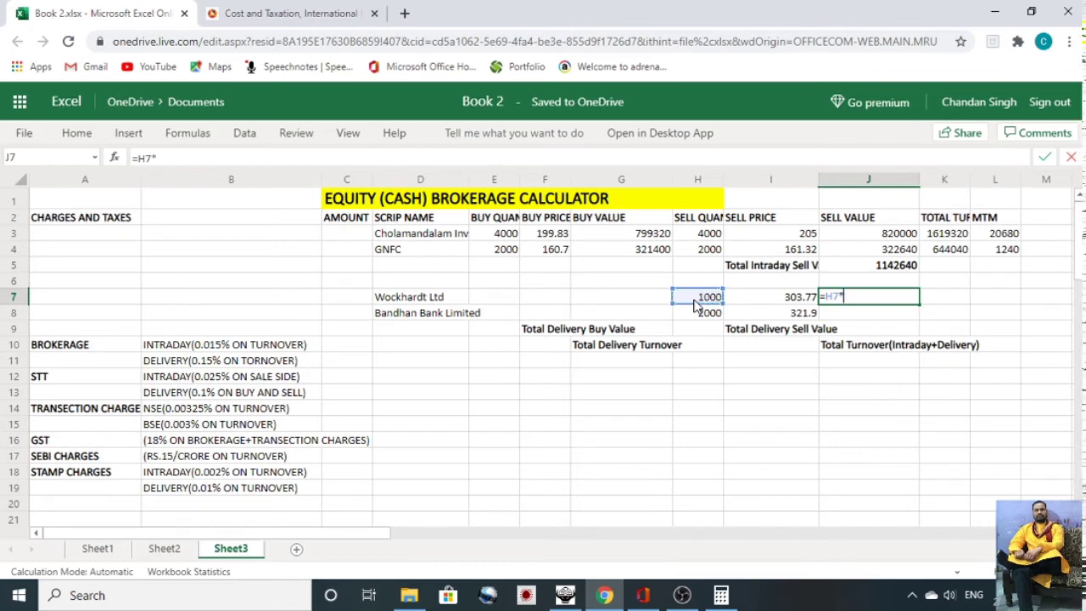
click(777, 301)
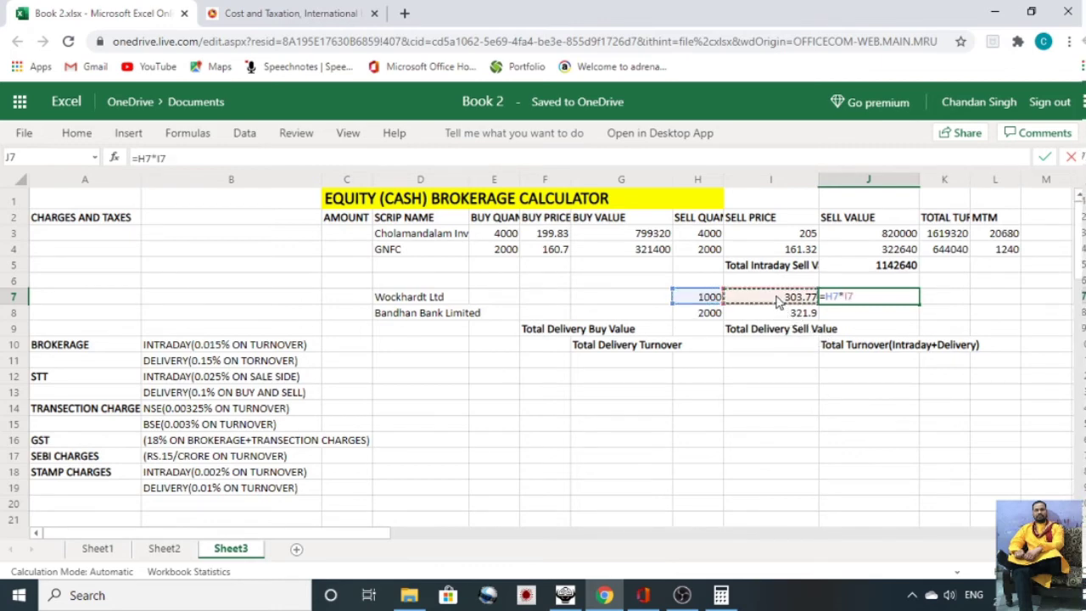
key(Return)
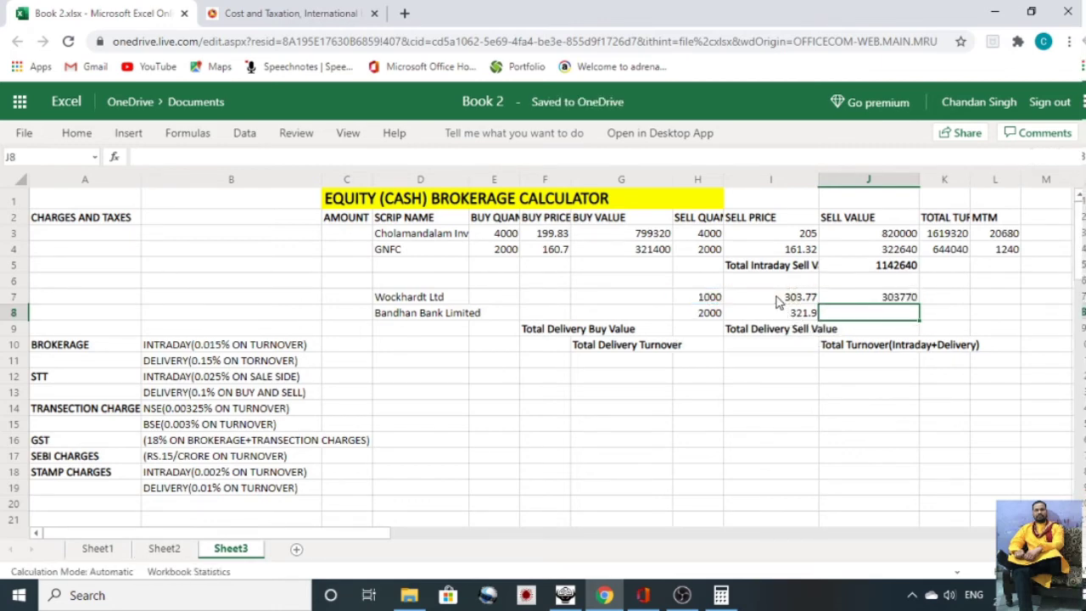
click(879, 300)
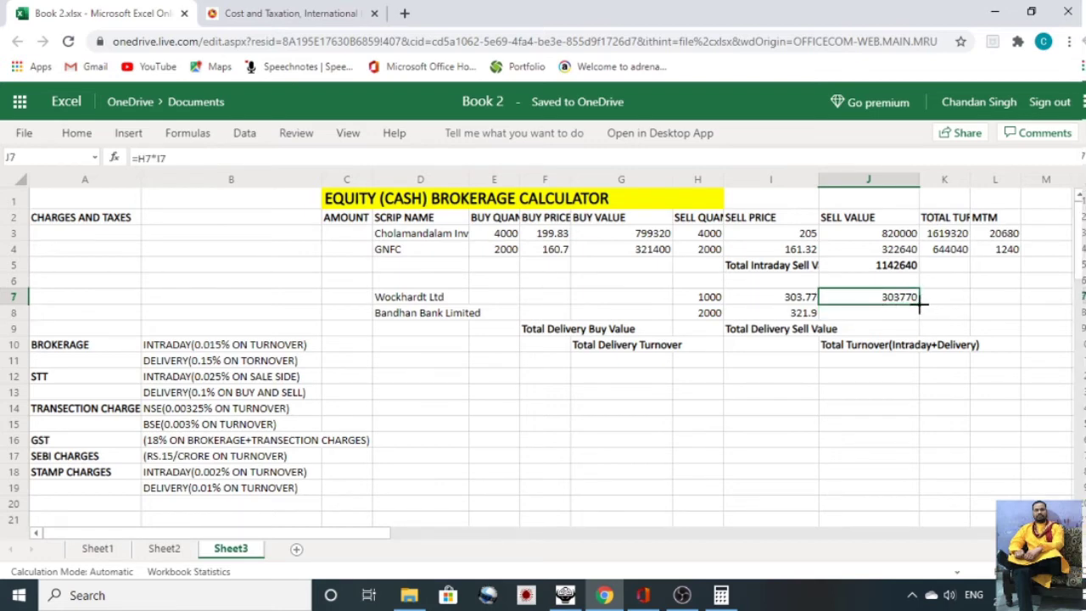
drag(919, 305, 916, 315)
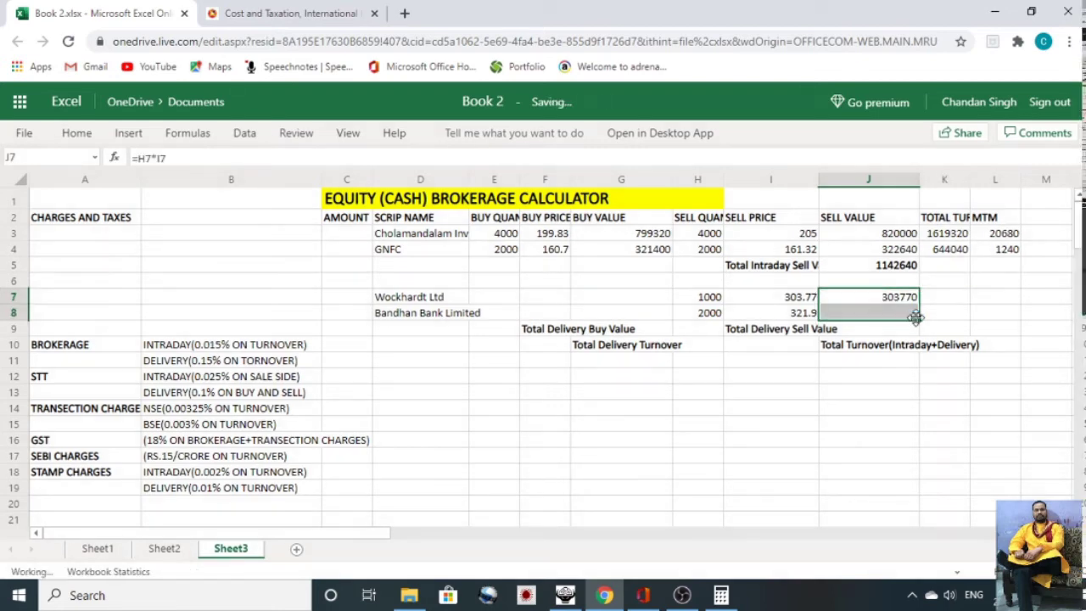
click(866, 301)
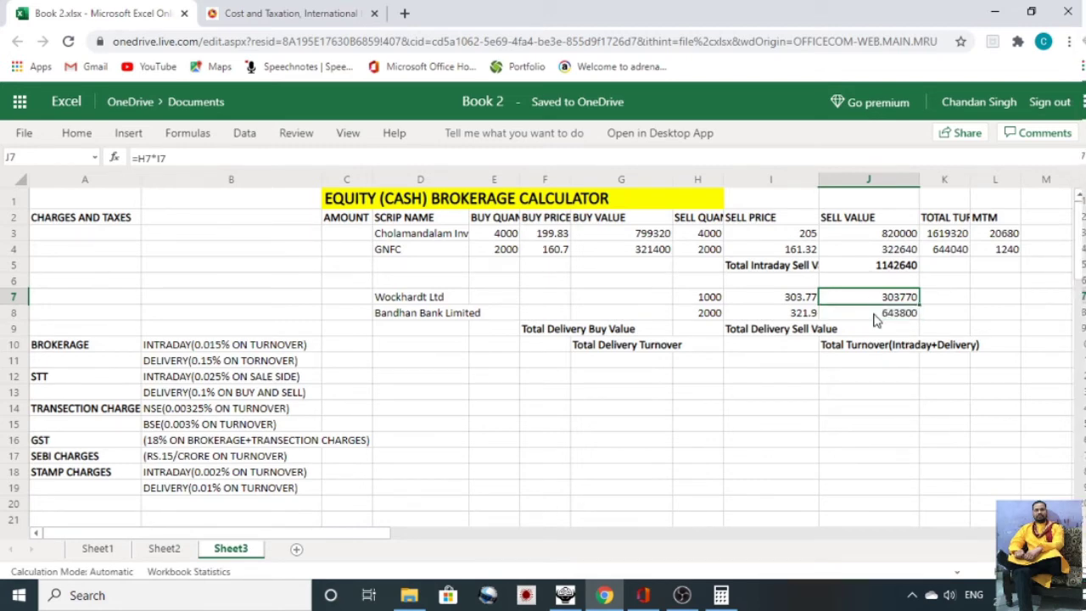
click(869, 314)
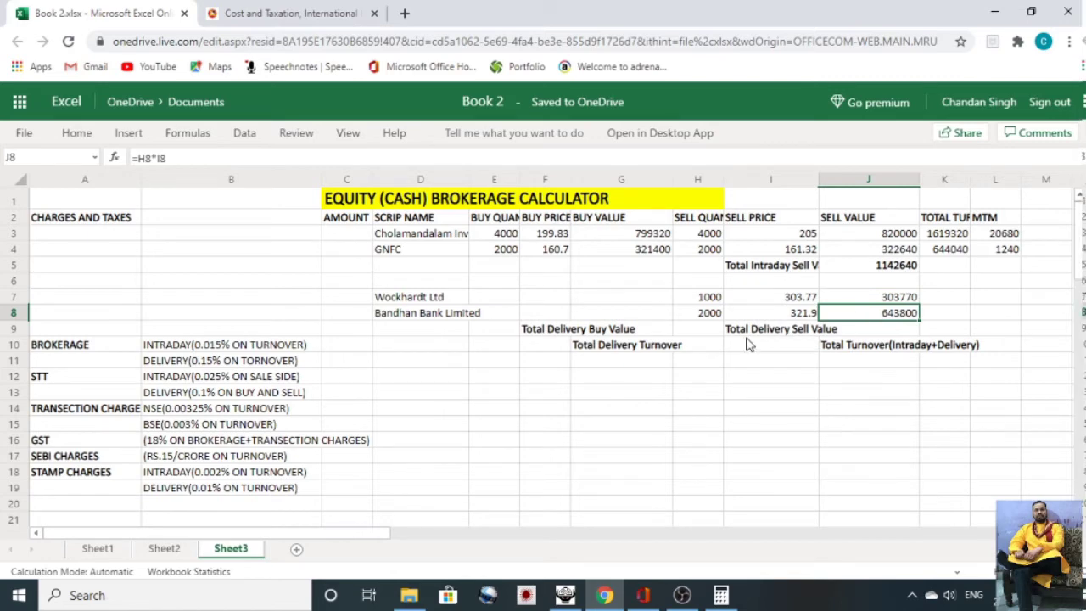
Total the delivery sell values in J9 with AutoSum as =SUM(J7:J8).
click(867, 301)
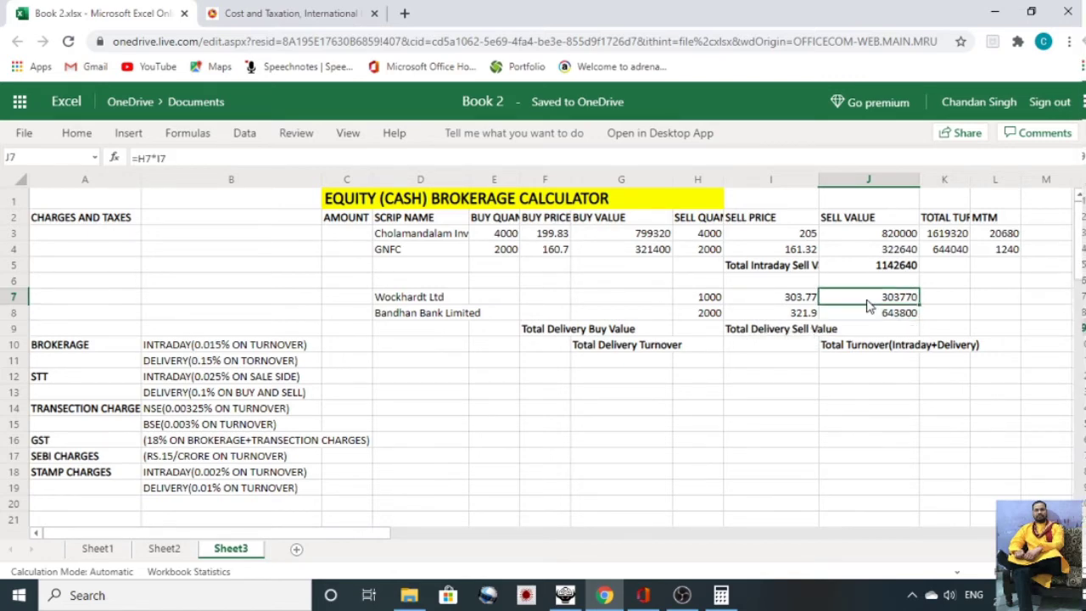
drag(869, 306, 869, 331)
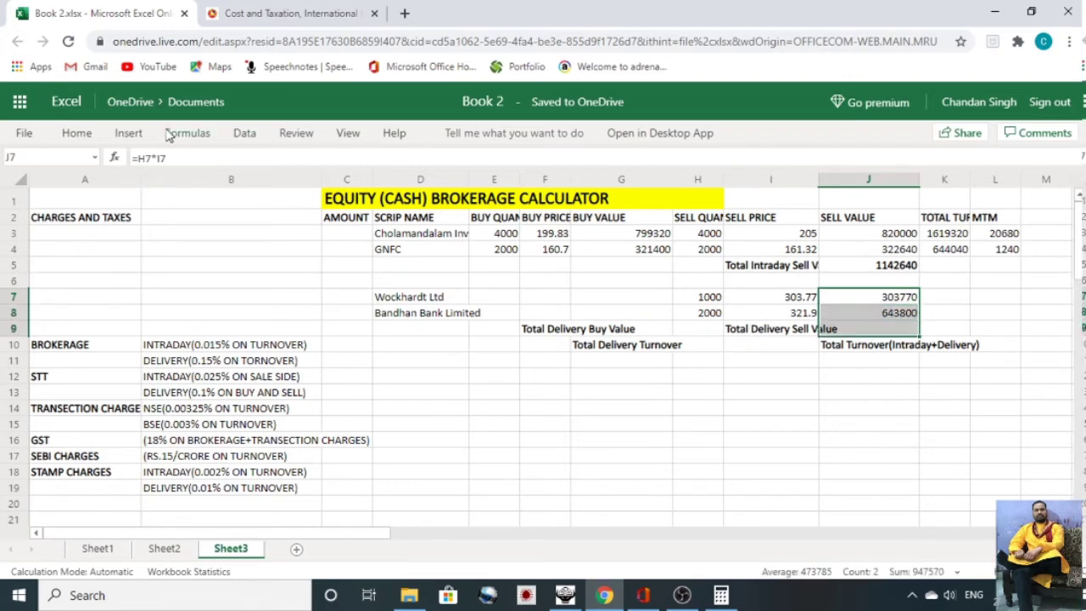
click(75, 134)
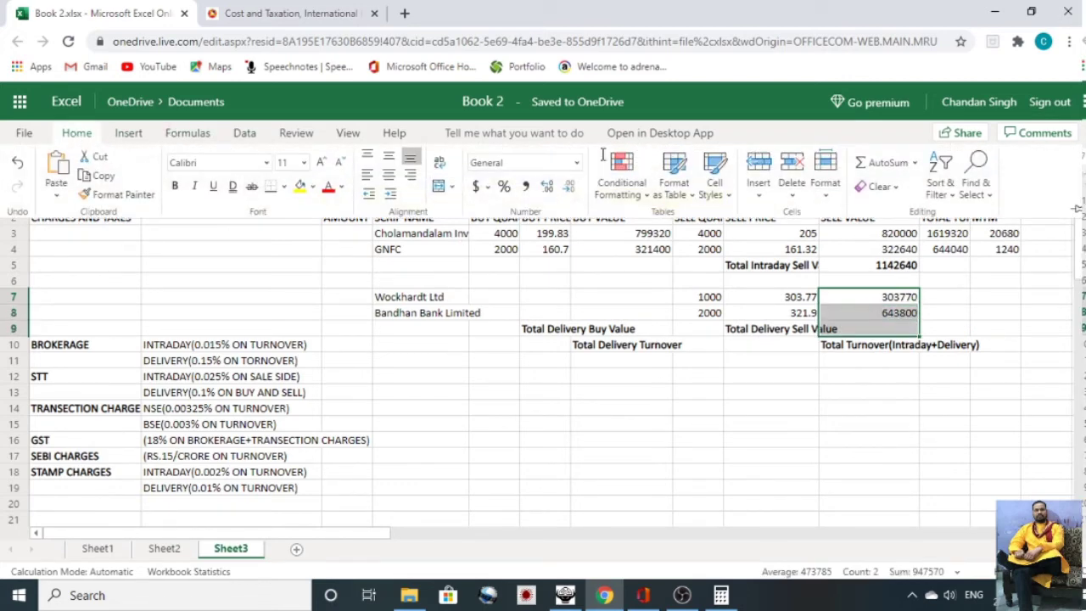
click(886, 161)
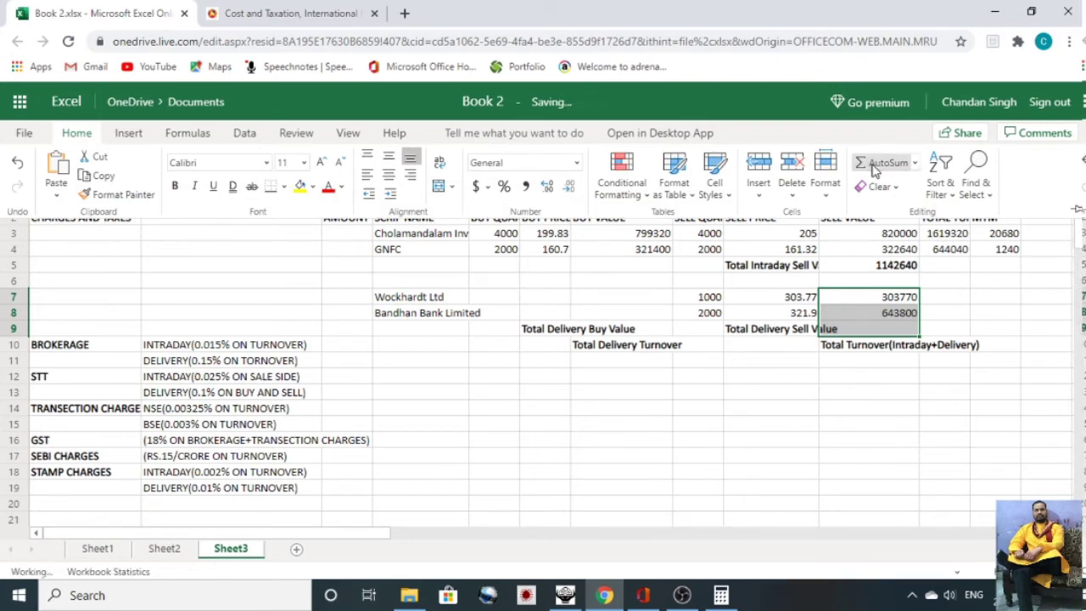
click(870, 333)
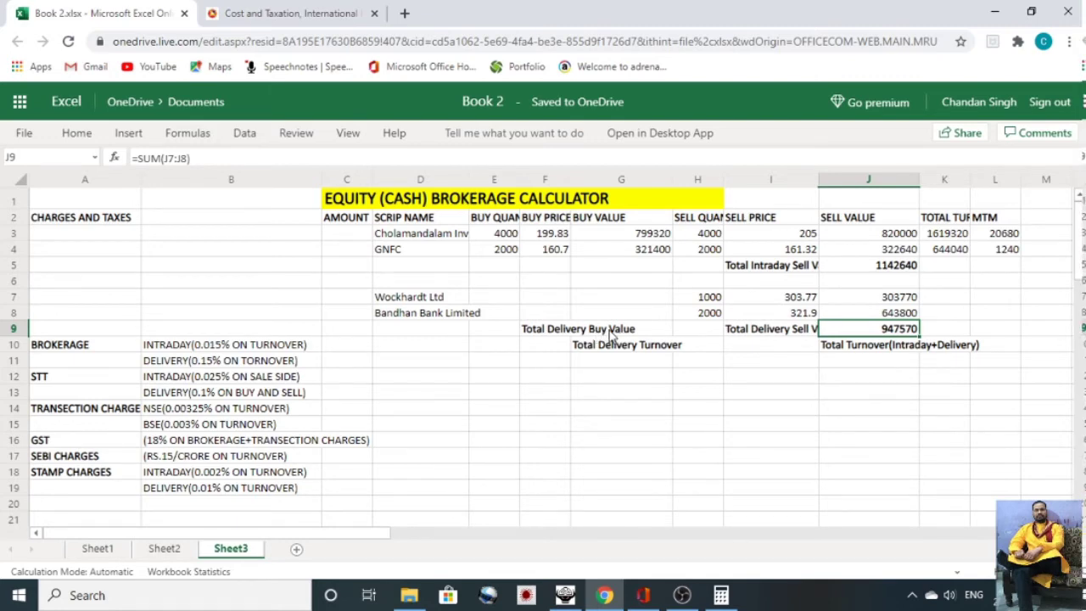
Enter 0 for the buy quantity, buy price and buy value of Wockhardt and Bandhan Bank in E7:G8.
click(611, 333)
click(558, 334)
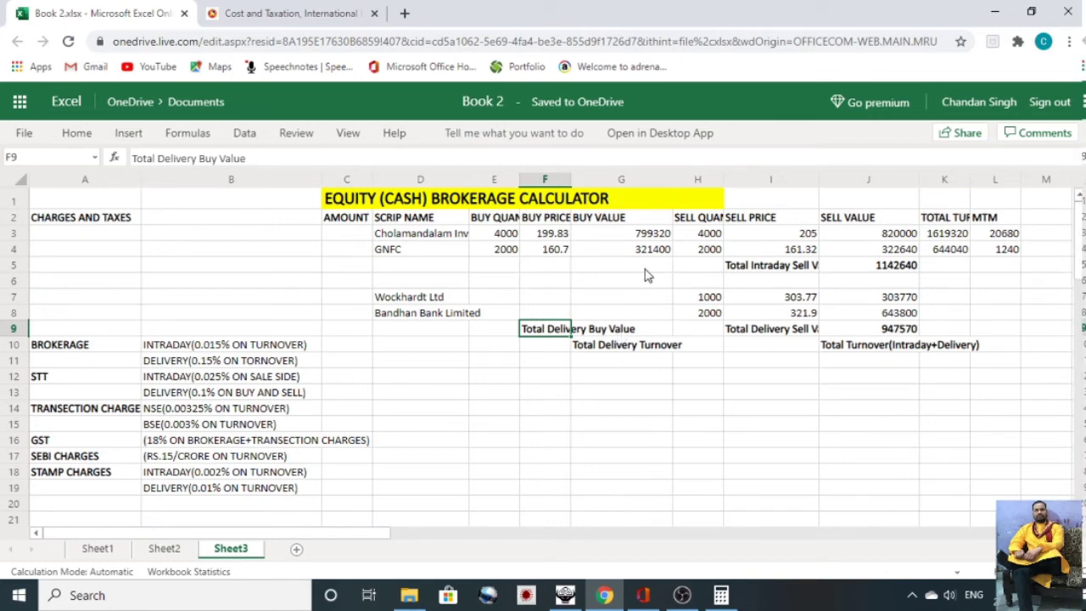
click(498, 301)
text(0)
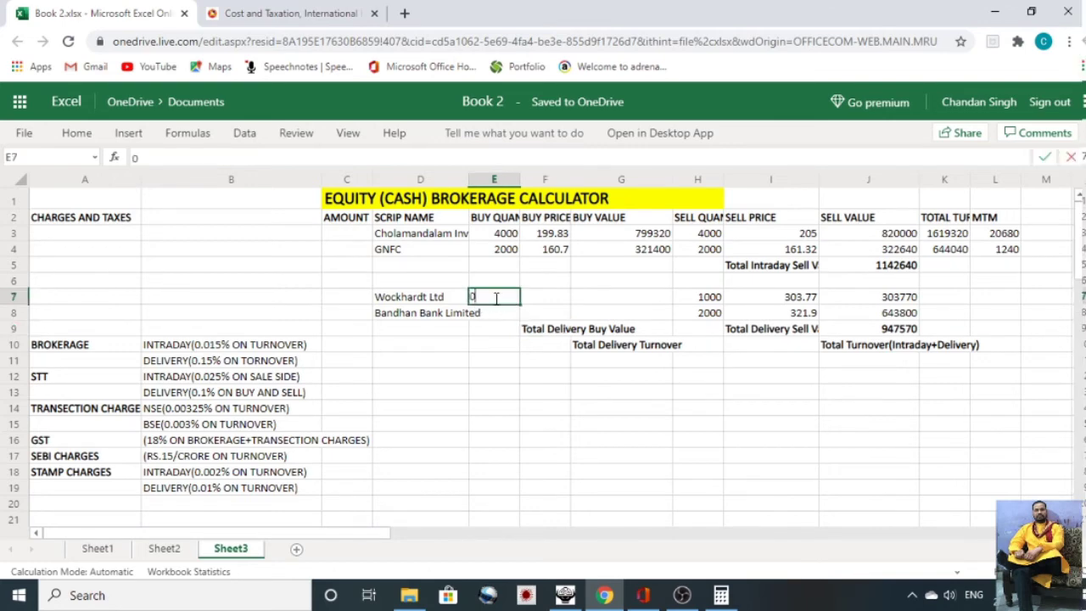
key(Tab)
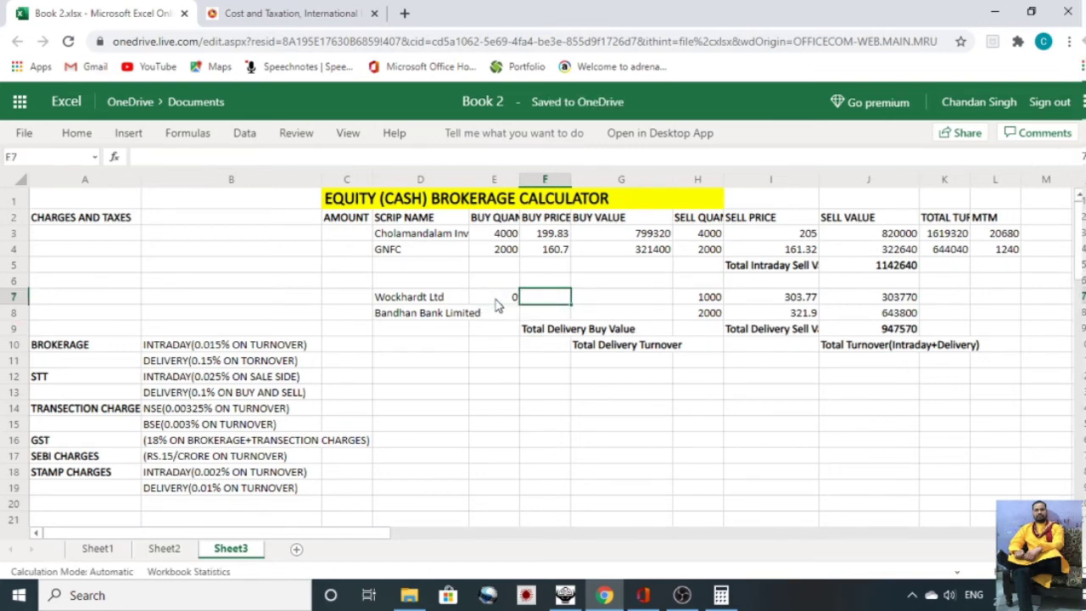
text(0)
key(Tab)
Calculate the Wockhardt total turnover in K7 with =G7+J7 and fill it down to K8.
click(939, 303)
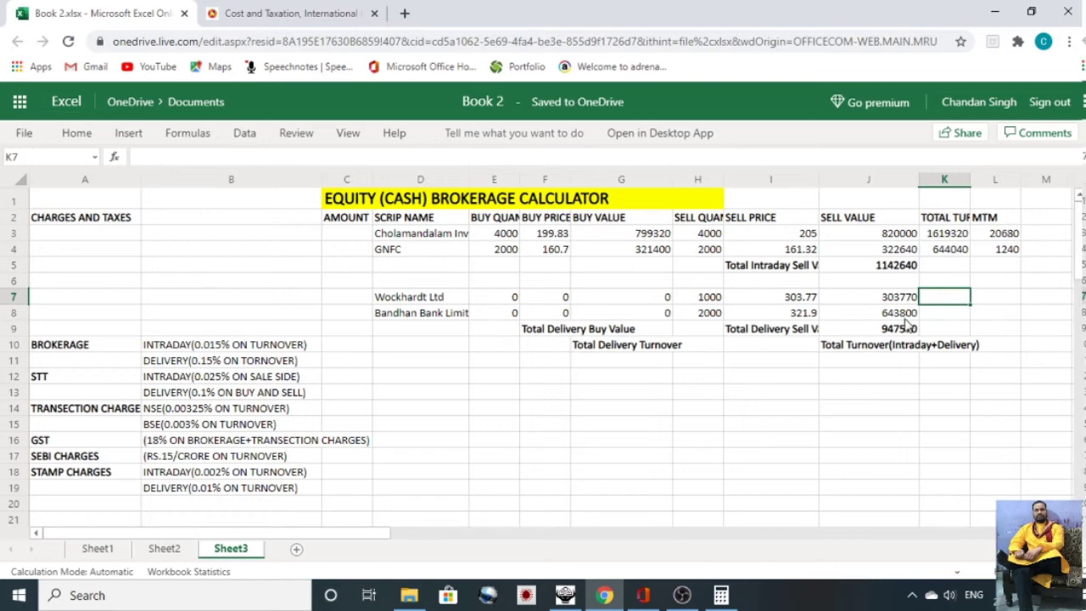
click(877, 303)
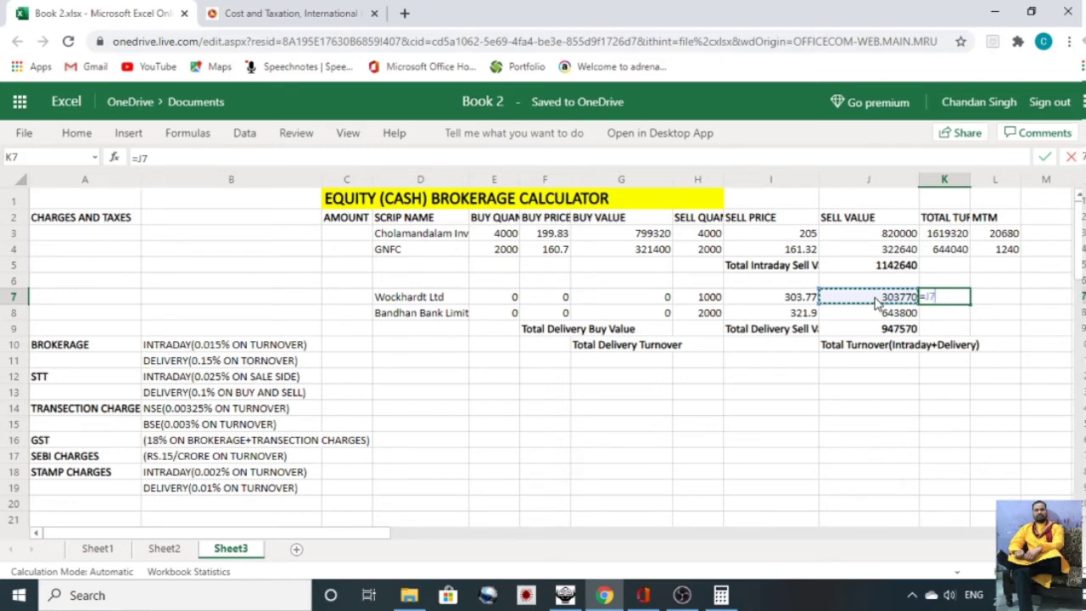
click(649, 301)
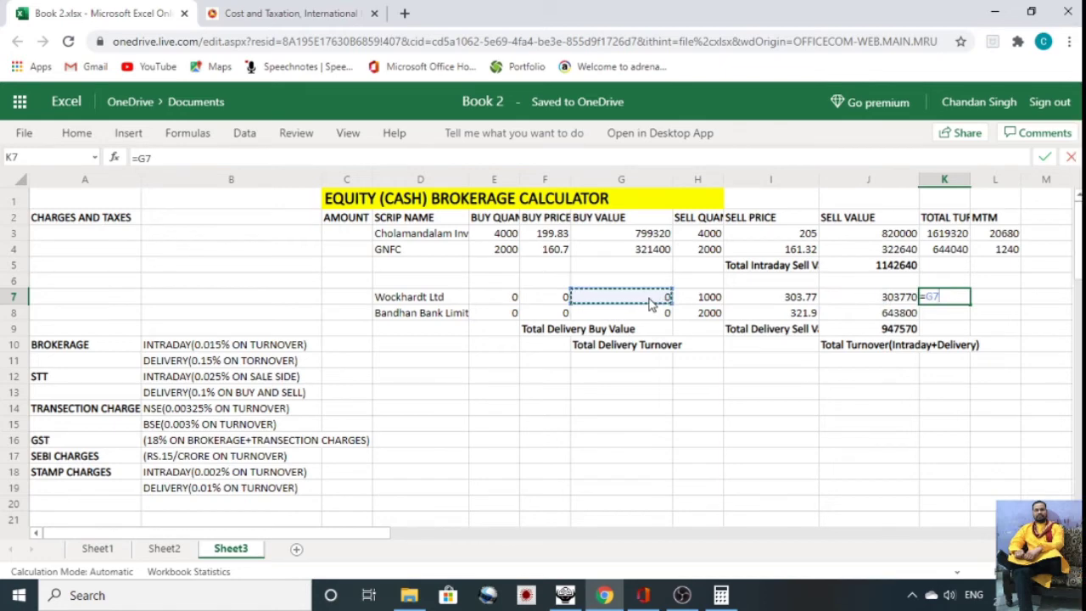
text(+)
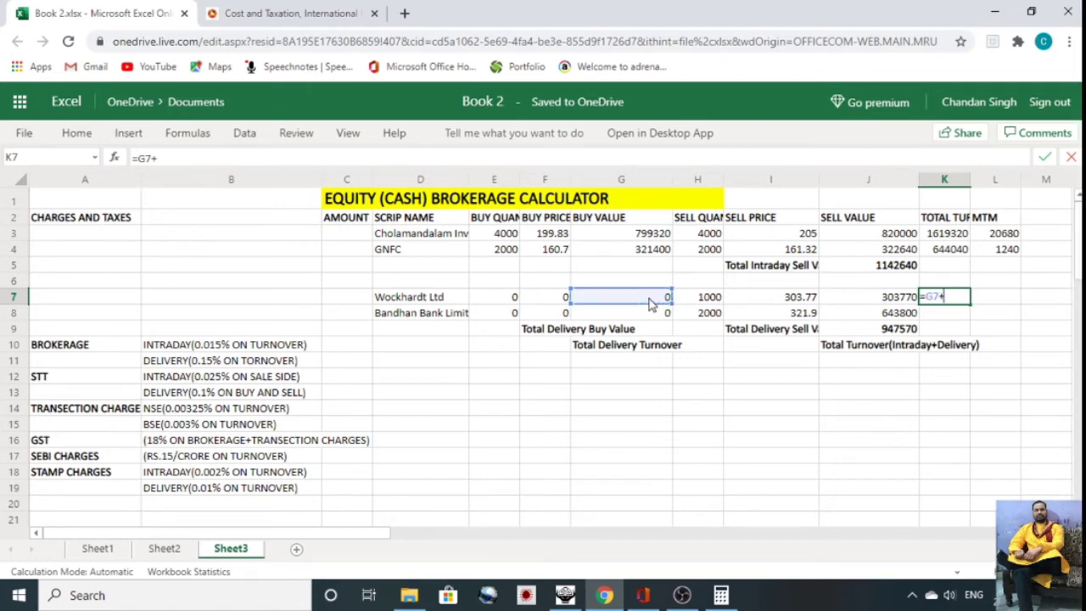
click(852, 302)
key(Return)
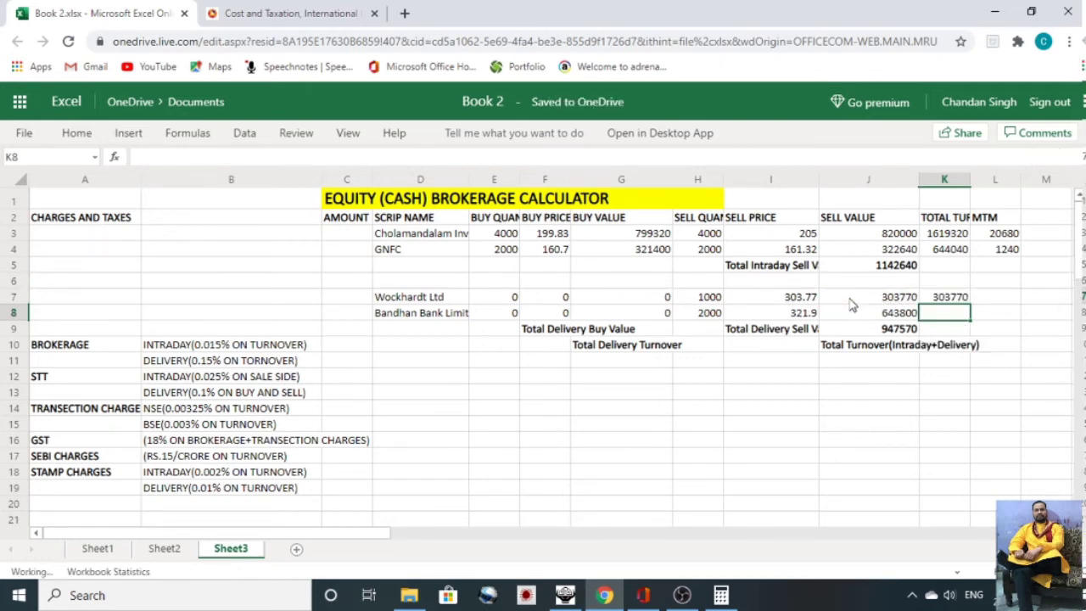
click(933, 297)
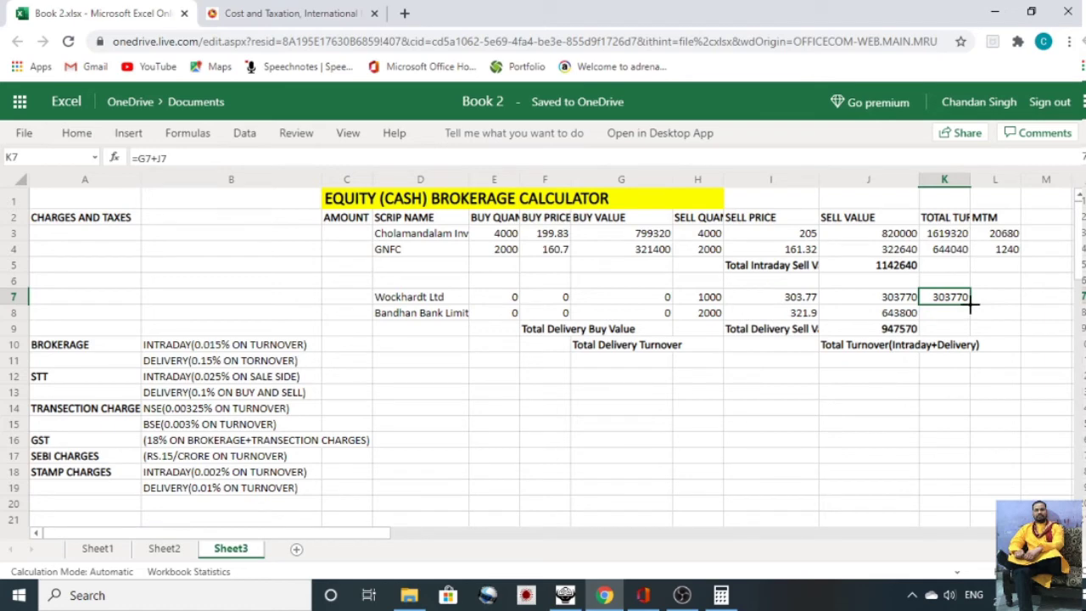
drag(970, 304, 969, 313)
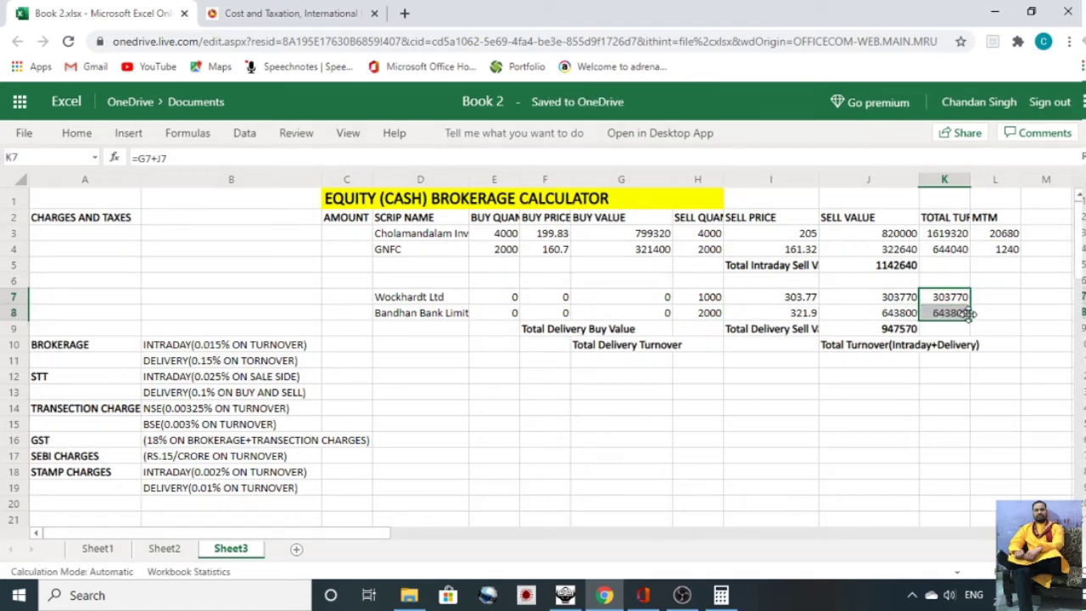
Total the intraday turnover in K5 with =SUM(K3:K4) and enter the combined intraday and delivery turnover in K10.
click(984, 318)
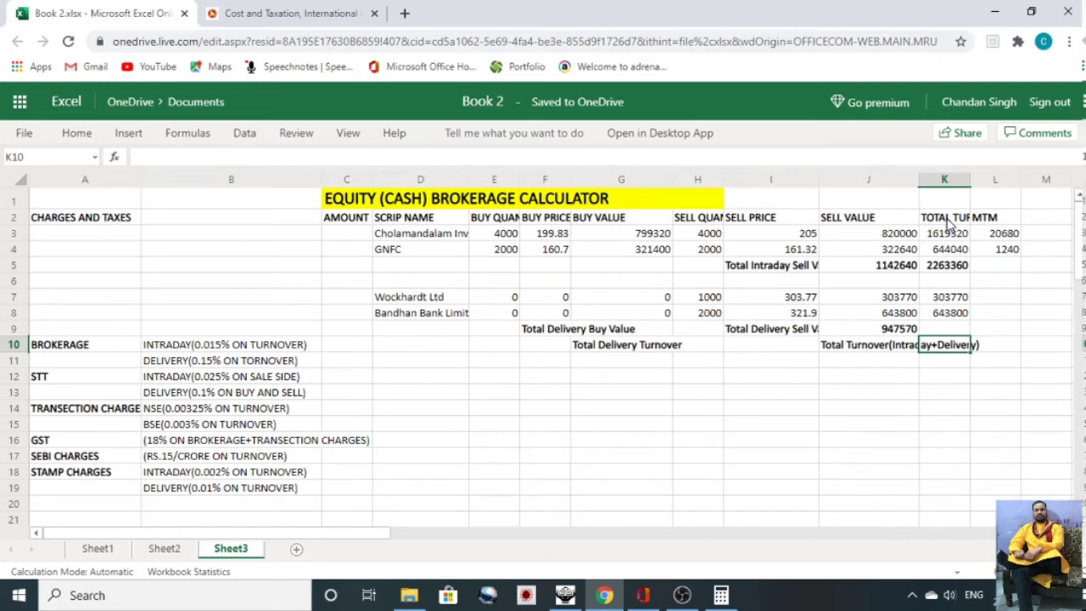
click(940, 271)
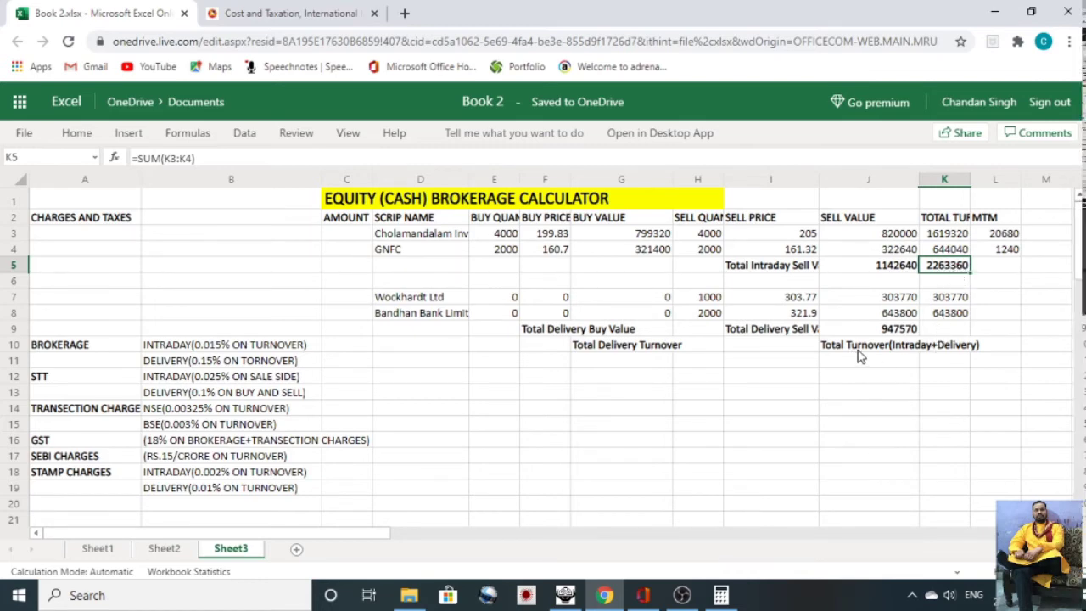
Calculate the intraday brokerage in C10 as 0.015% of the intraday turnover with =K5*.015/100.
click(354, 351)
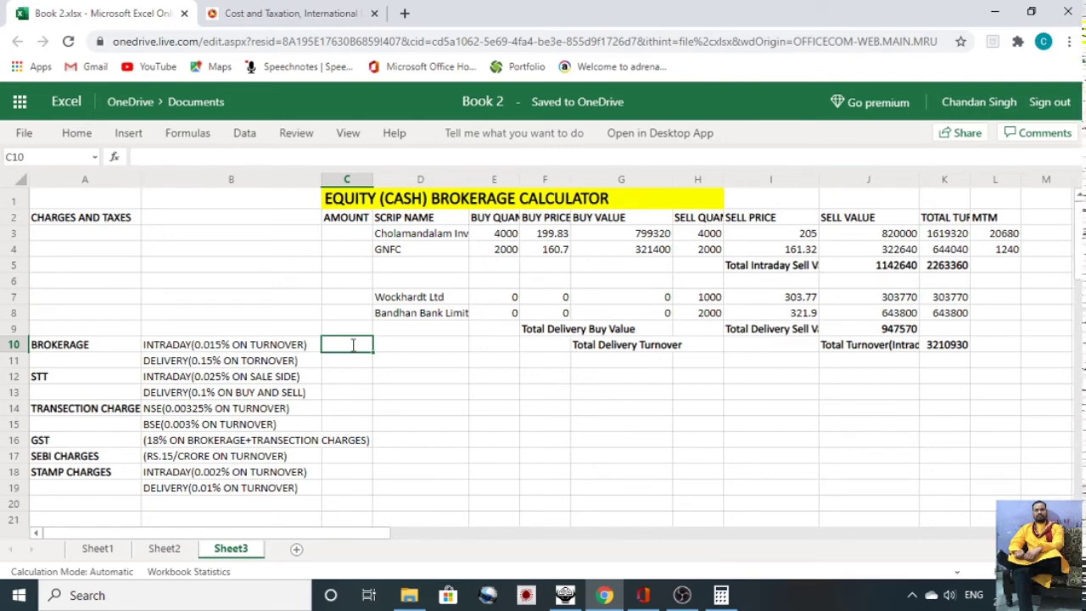
text(=)
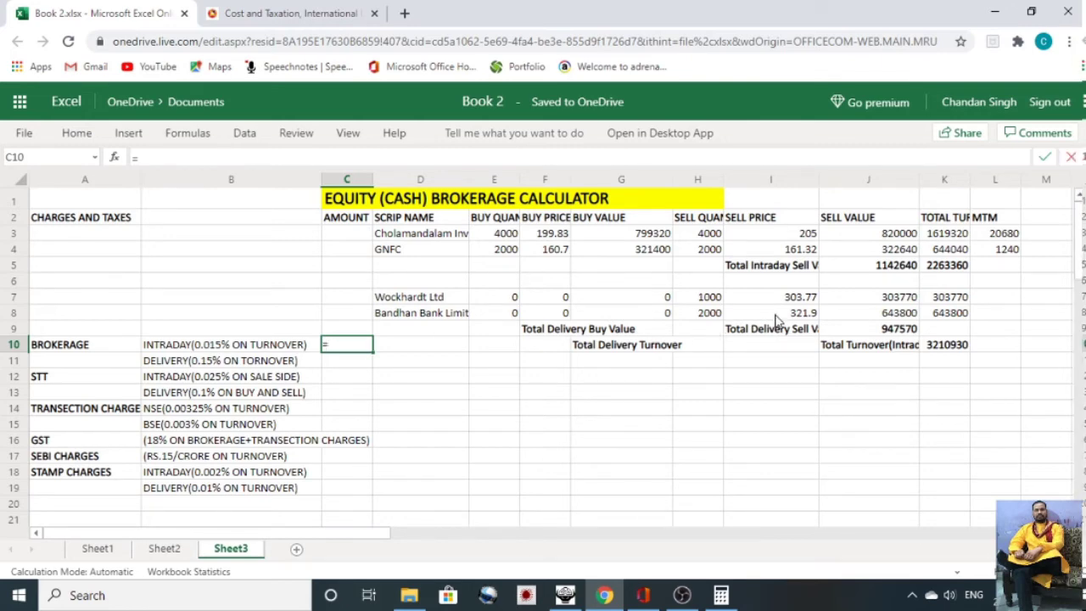
click(945, 267)
text(*)
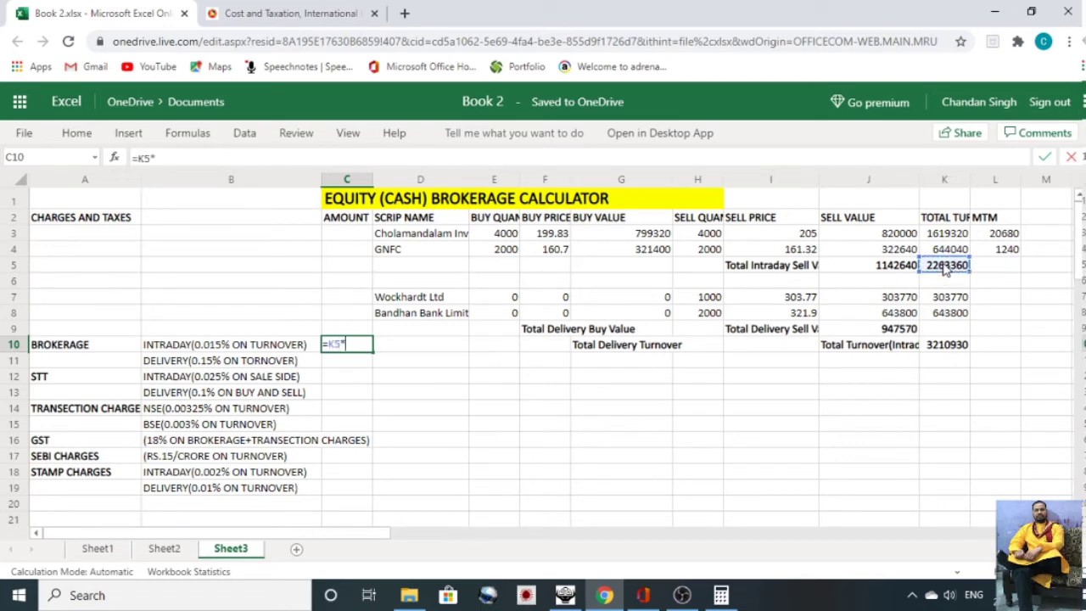
text(.015/100)
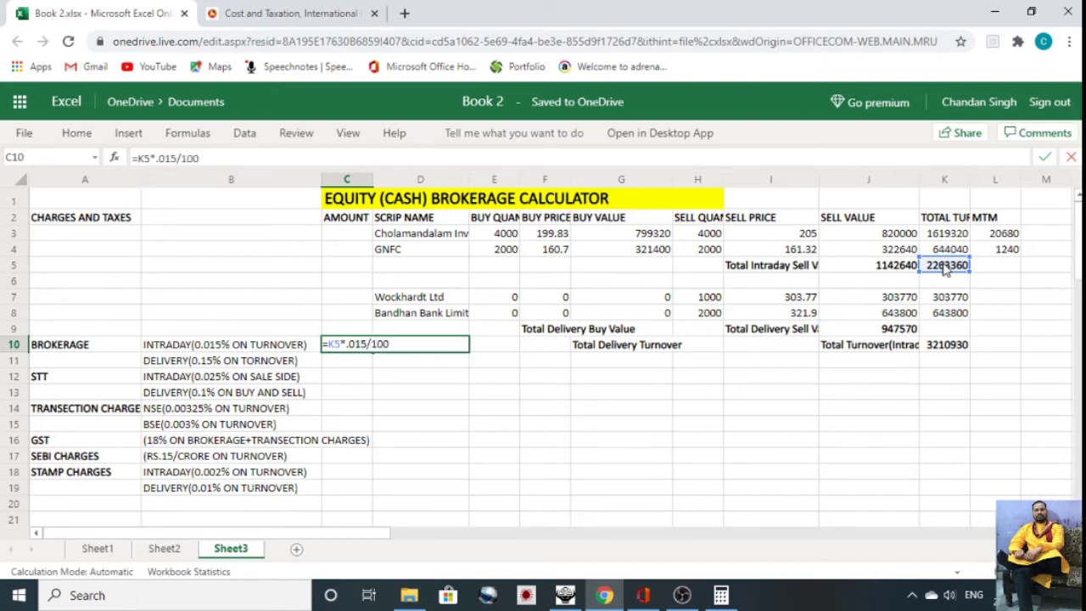
key(Return)
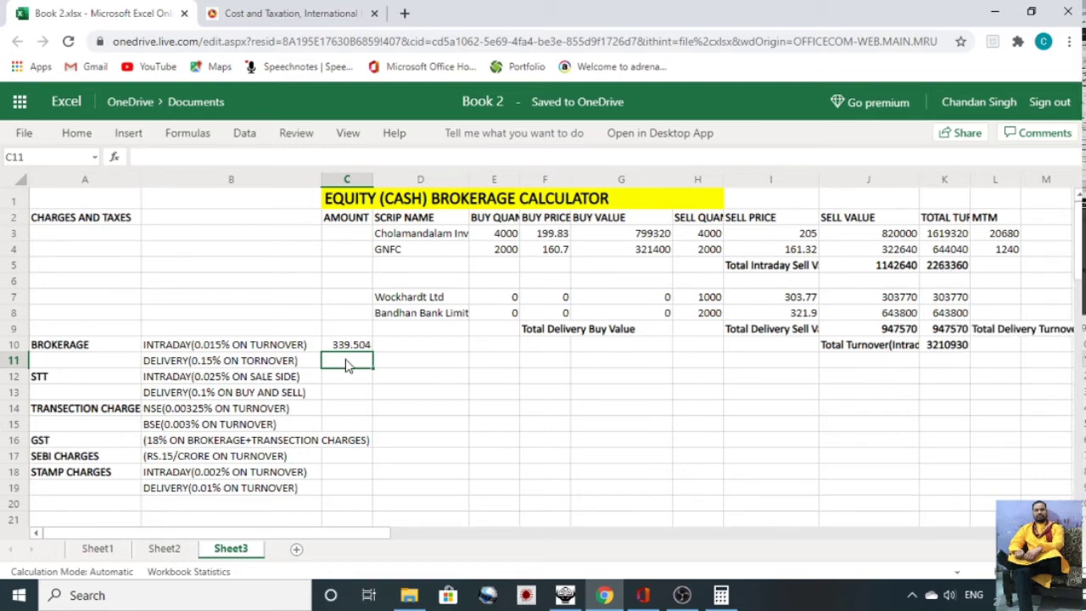
Calculate the delivery brokerage in C11 as 0.15% of the delivery turnover with =K9*.15/100.
text(=)
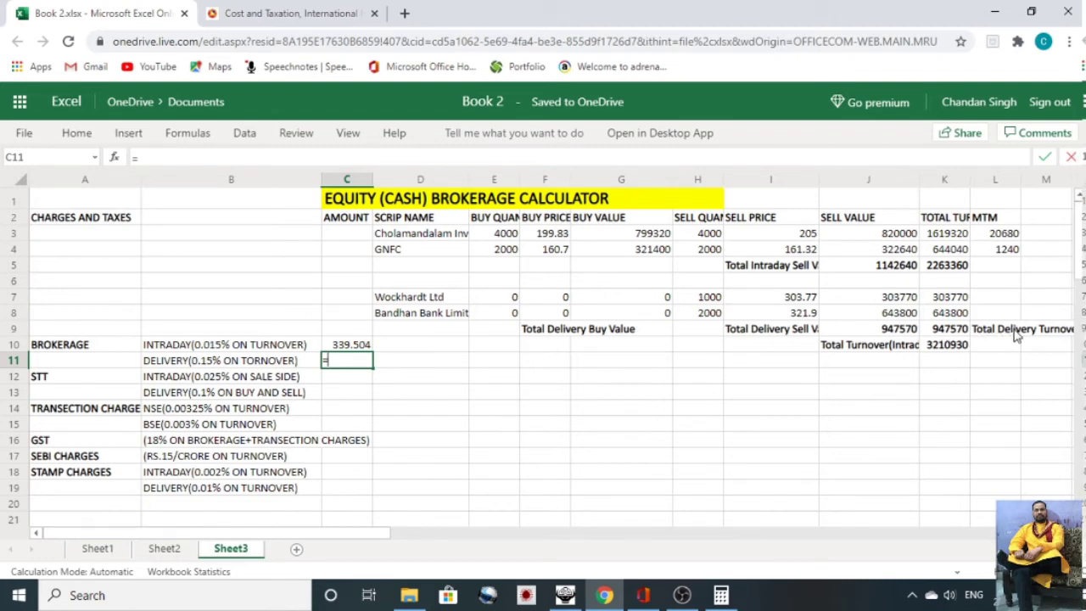
click(940, 333)
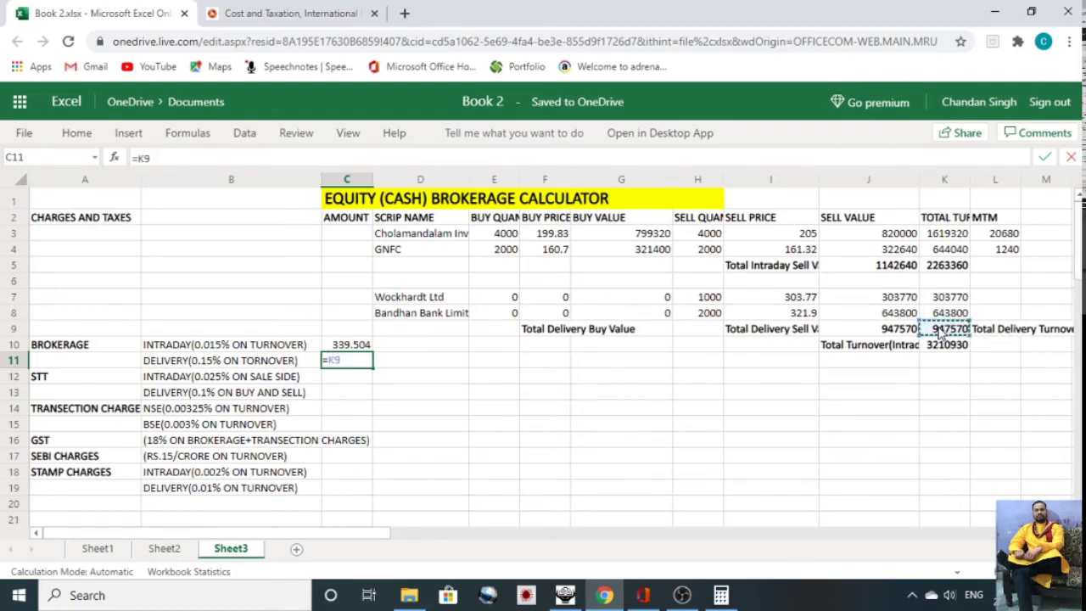
text(*)
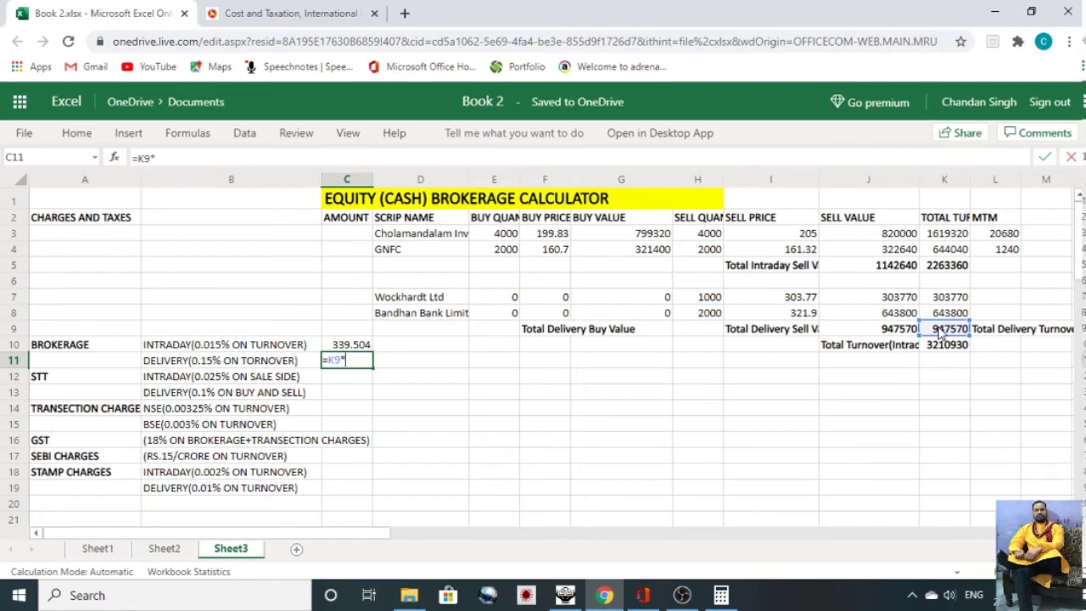
text(.15)
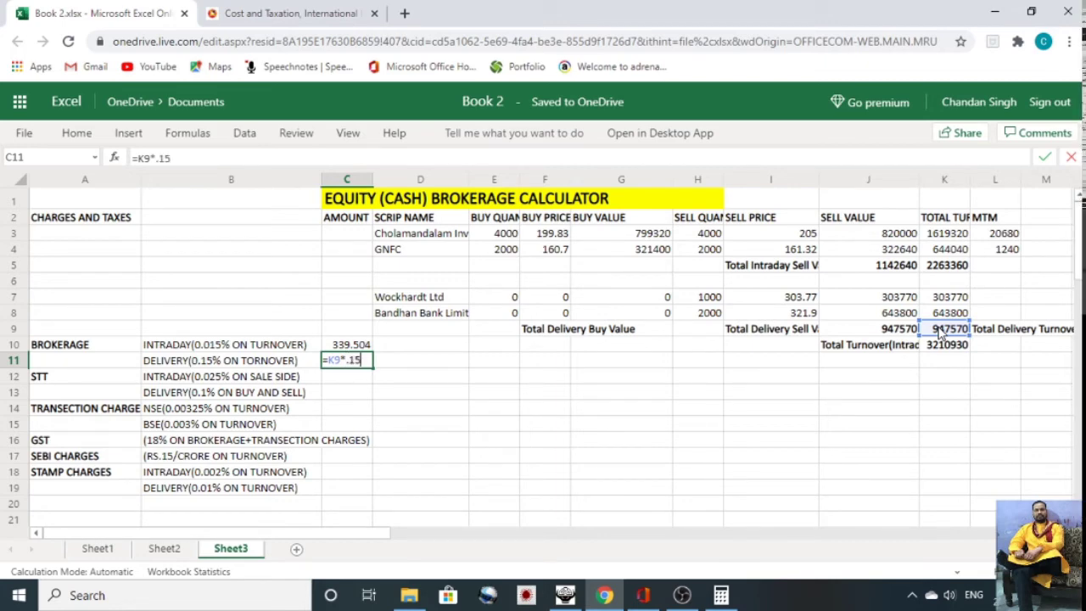
text(/100)
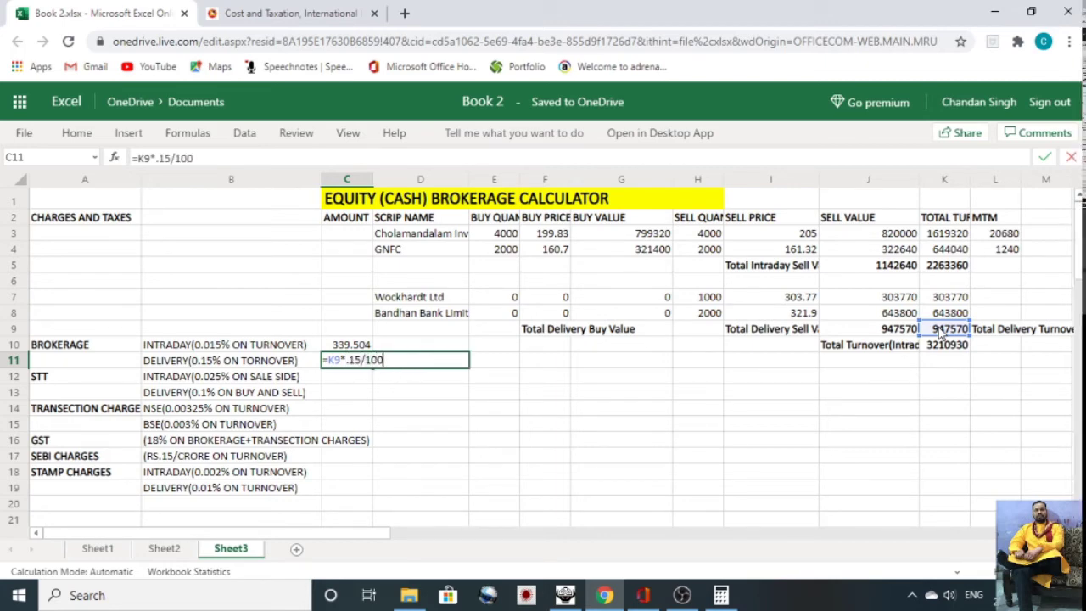
key(Return)
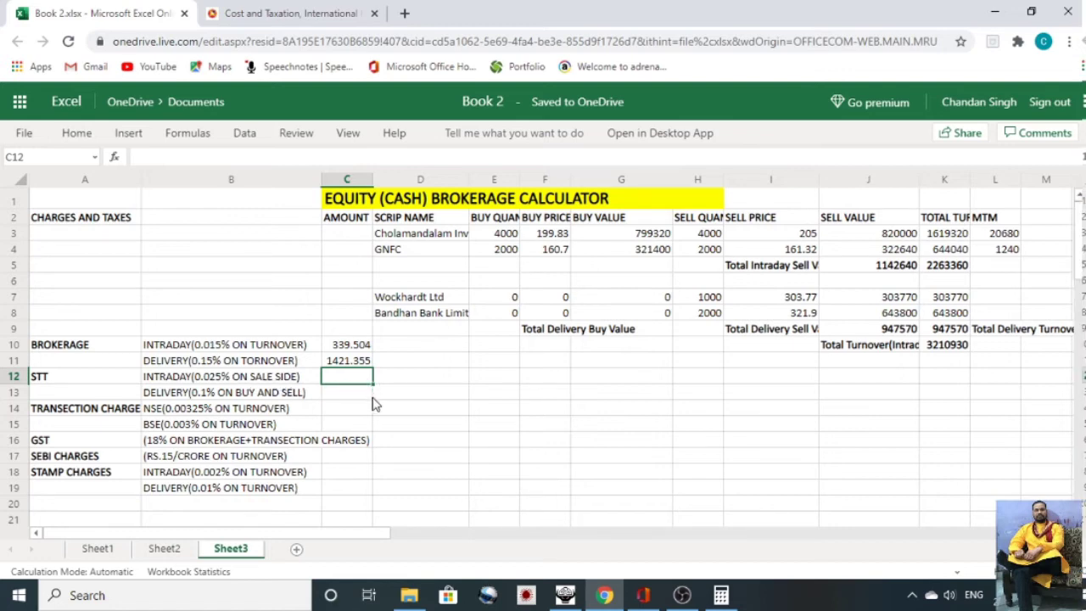
Calculate the intraday STT in C12 as 0.025% of the total intraday sell value with =J5*.025/100.
text(=)
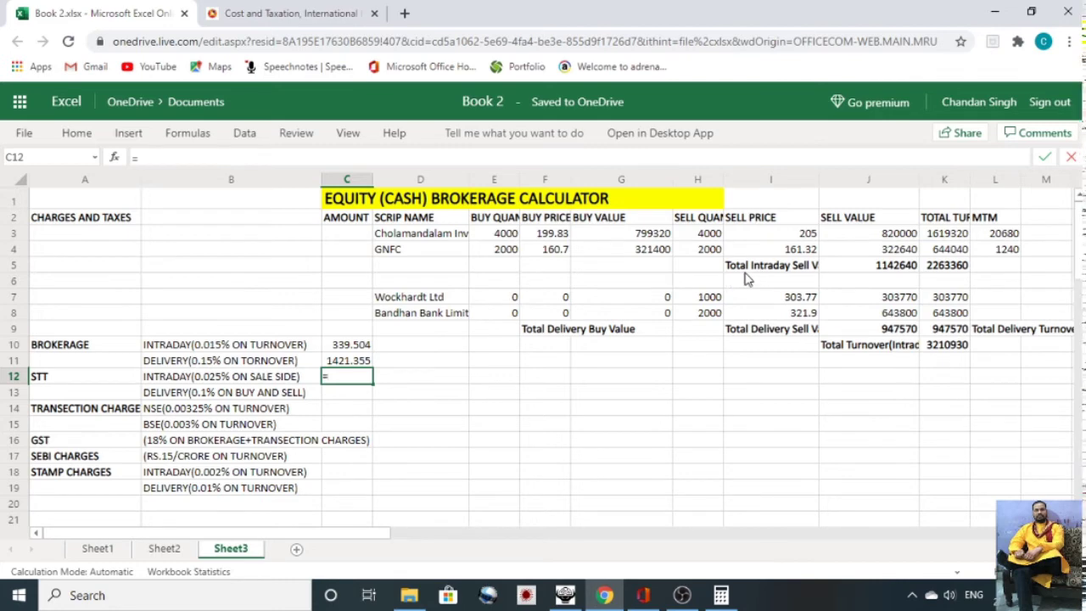
click(855, 271)
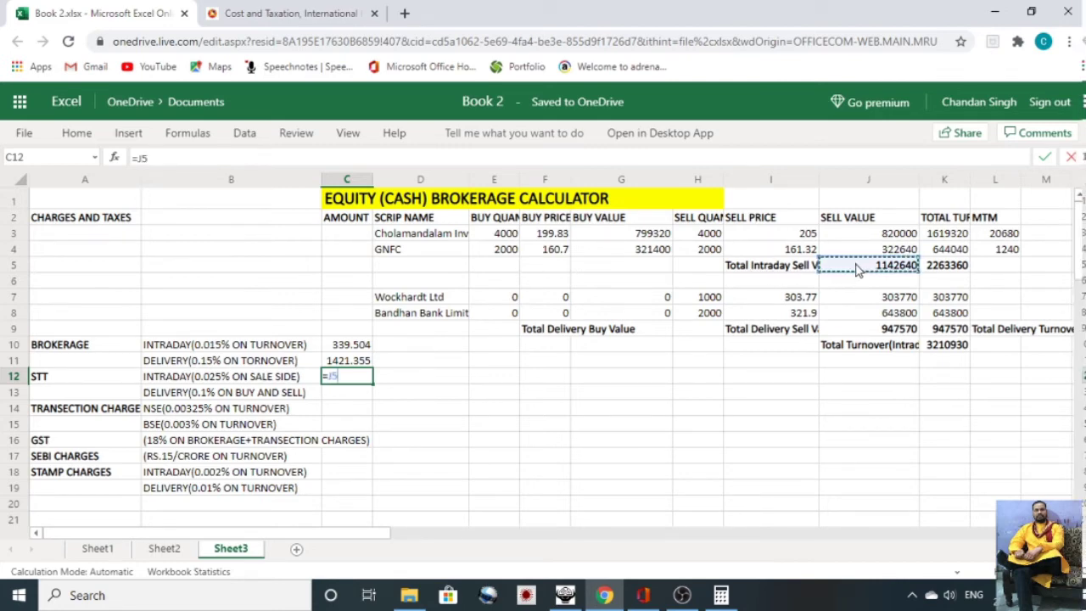
text(*)
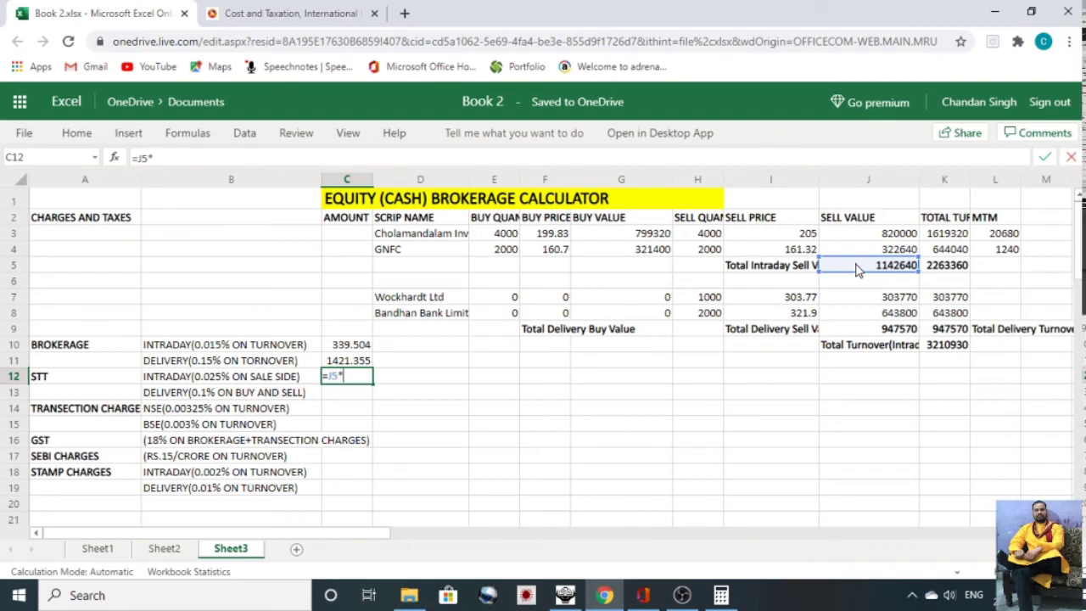
text(.025/100)
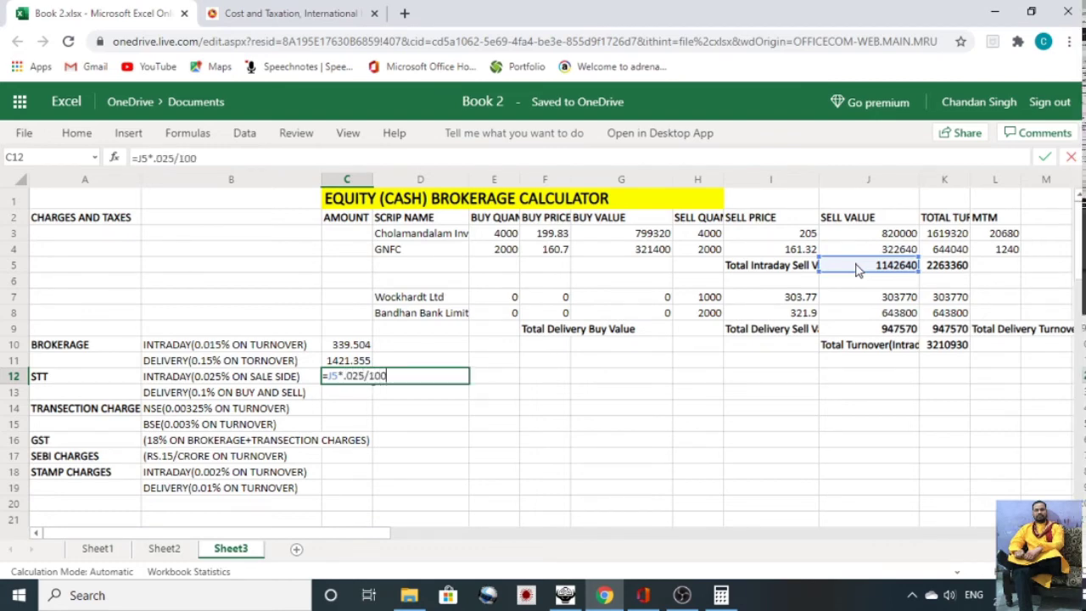
key(Return)
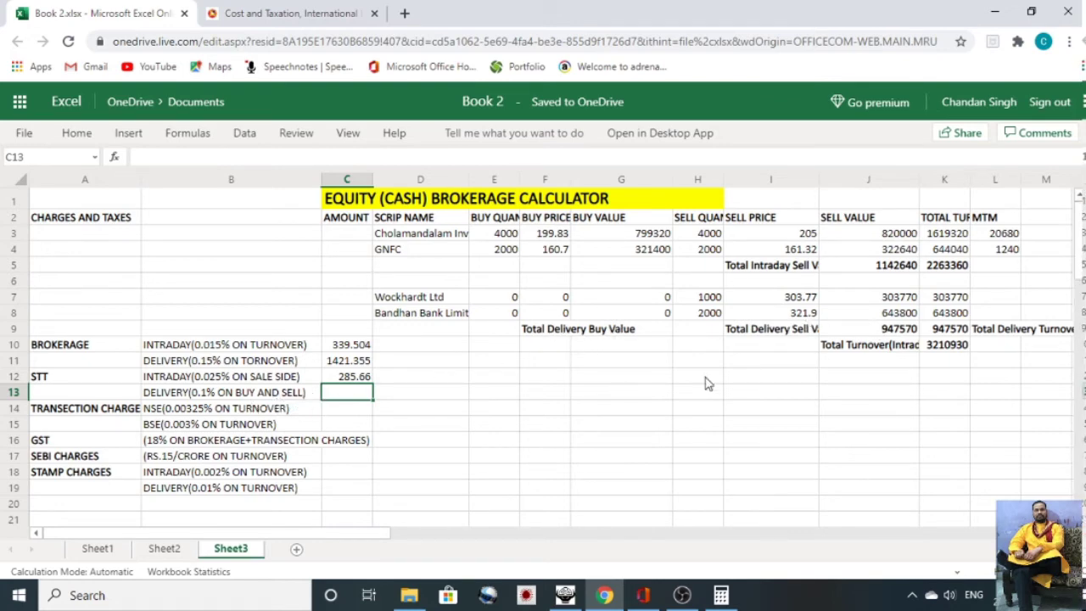
Calculate the delivery STT in C13 as 0.1% of the total delivery sell value with =J9*.1/100.
text(=)
click(869, 335)
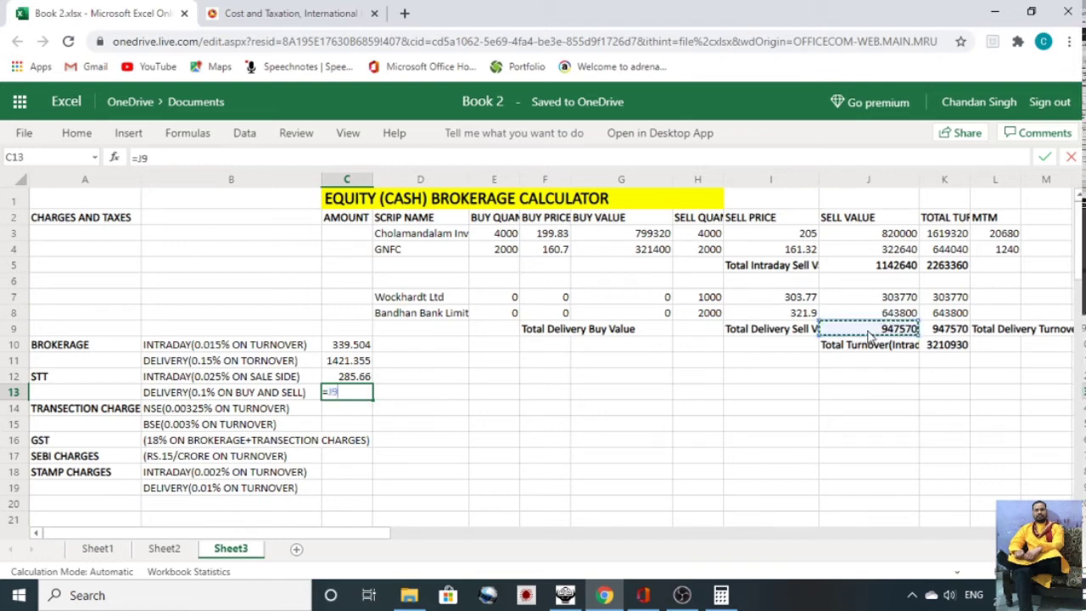
text(*)
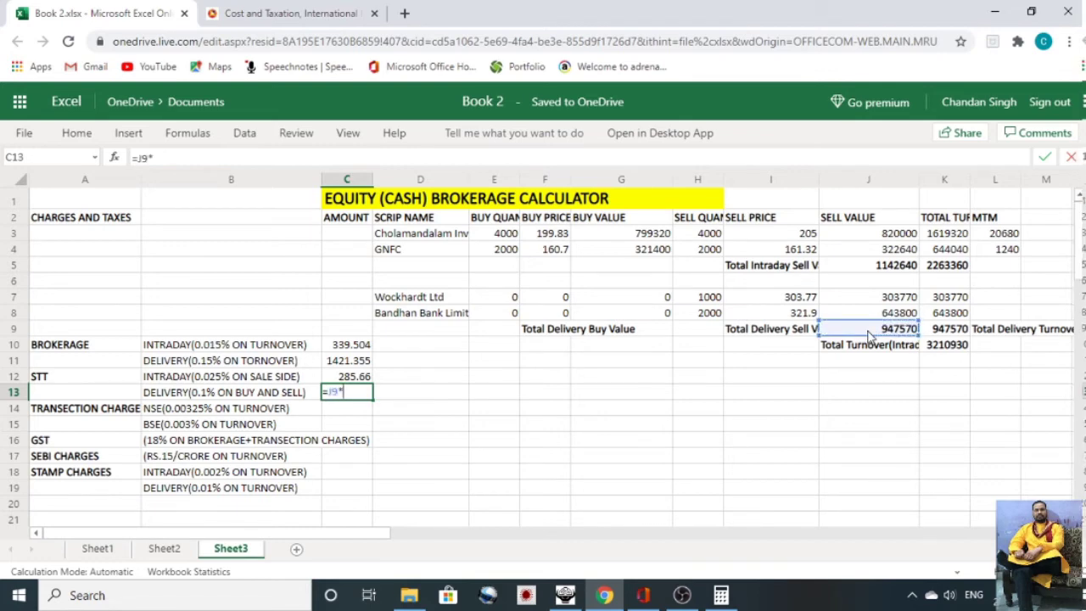
text(.1/100)
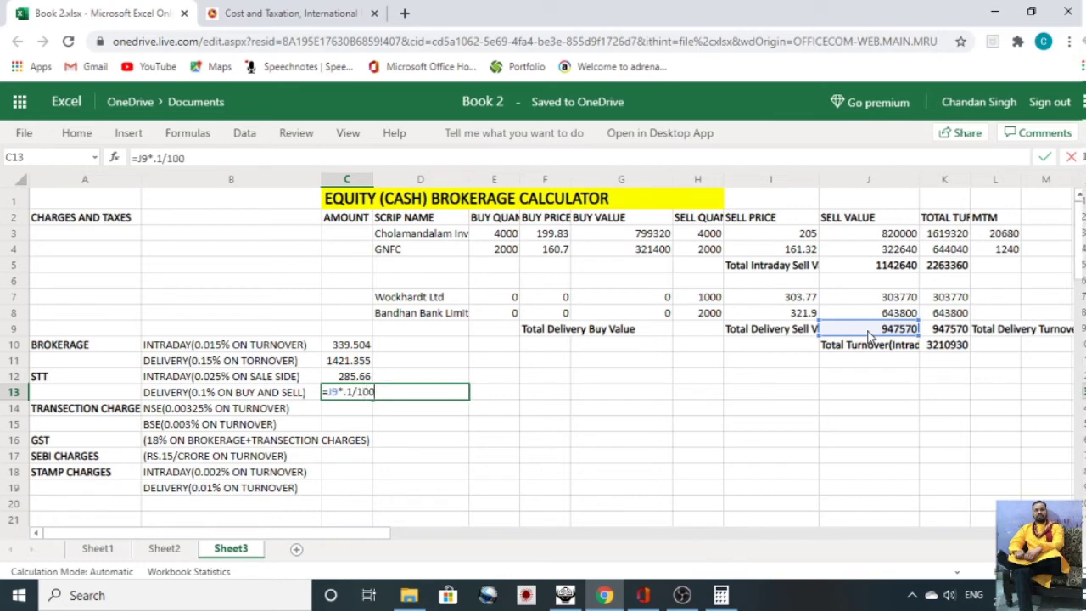
key(Return)
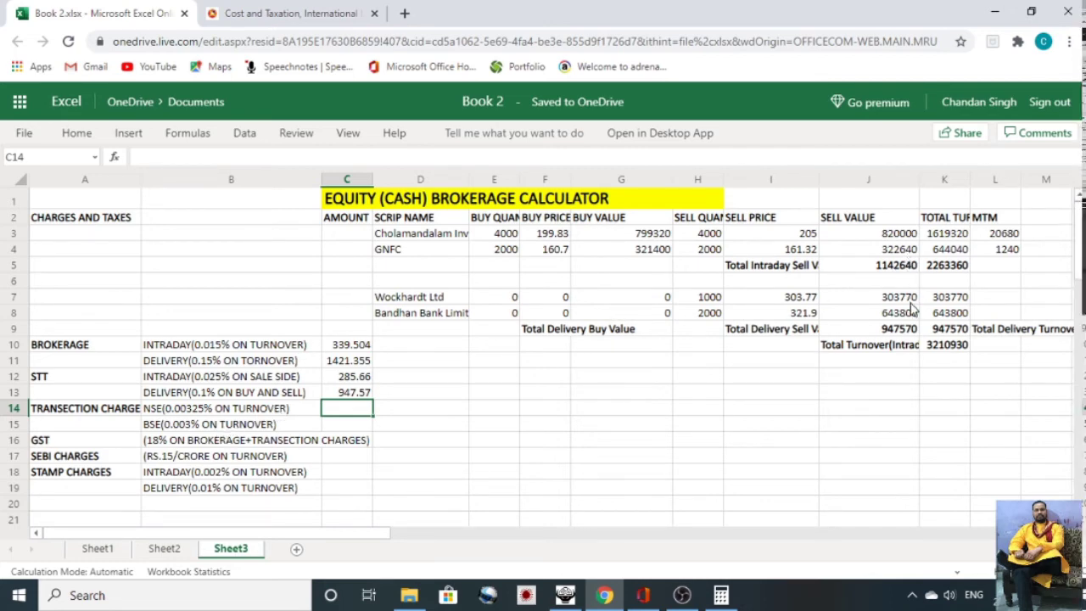
Calculate the NSE transaction charge in C14 as 0.00325% of the combined turnover with =K10*.00325/100.
click(870, 353)
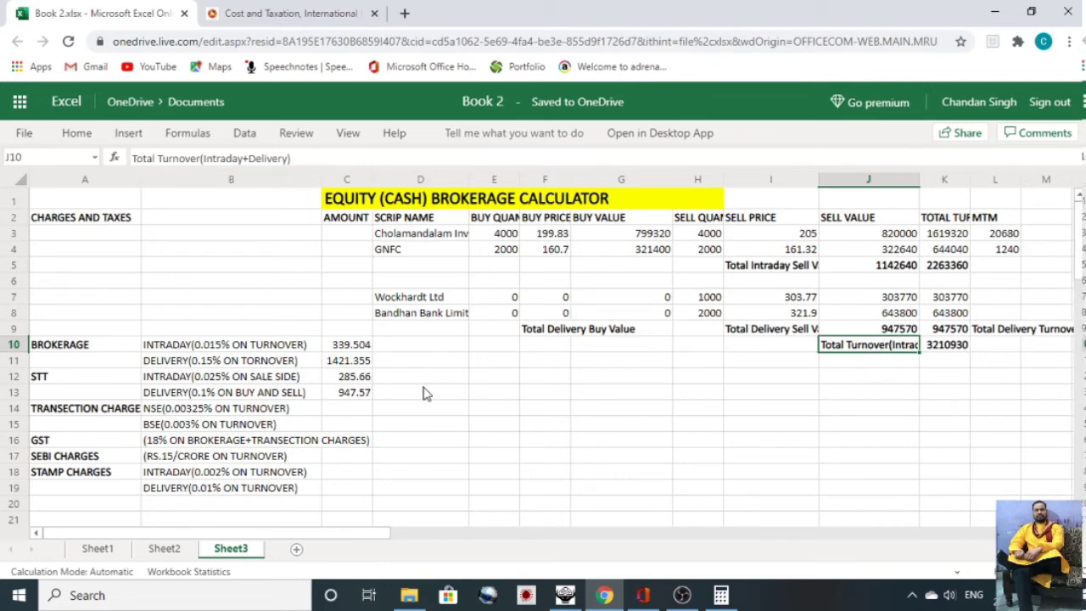
click(339, 411)
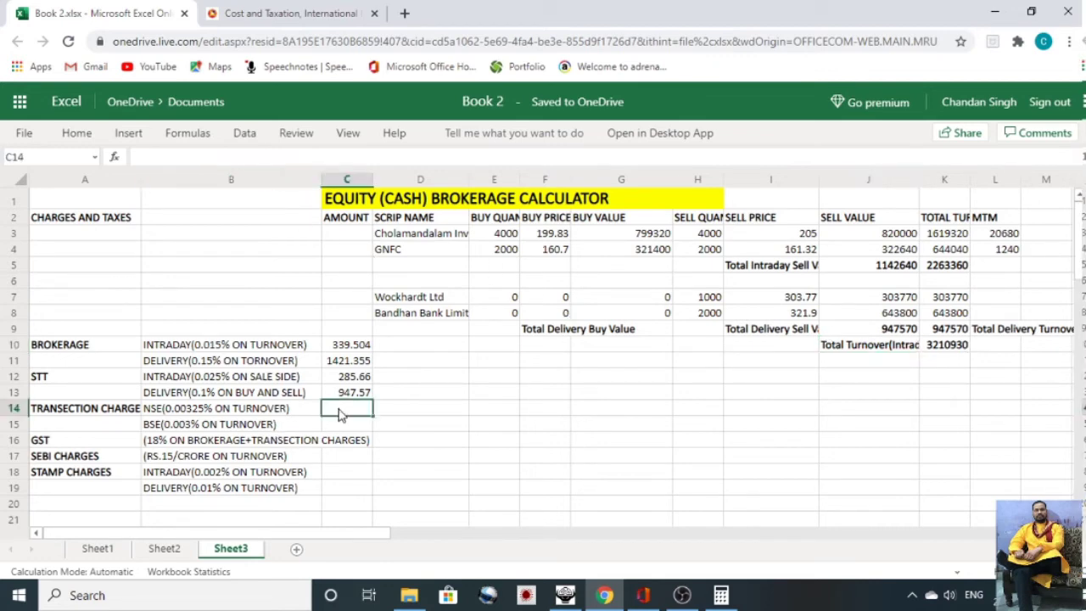
text(=)
click(946, 348)
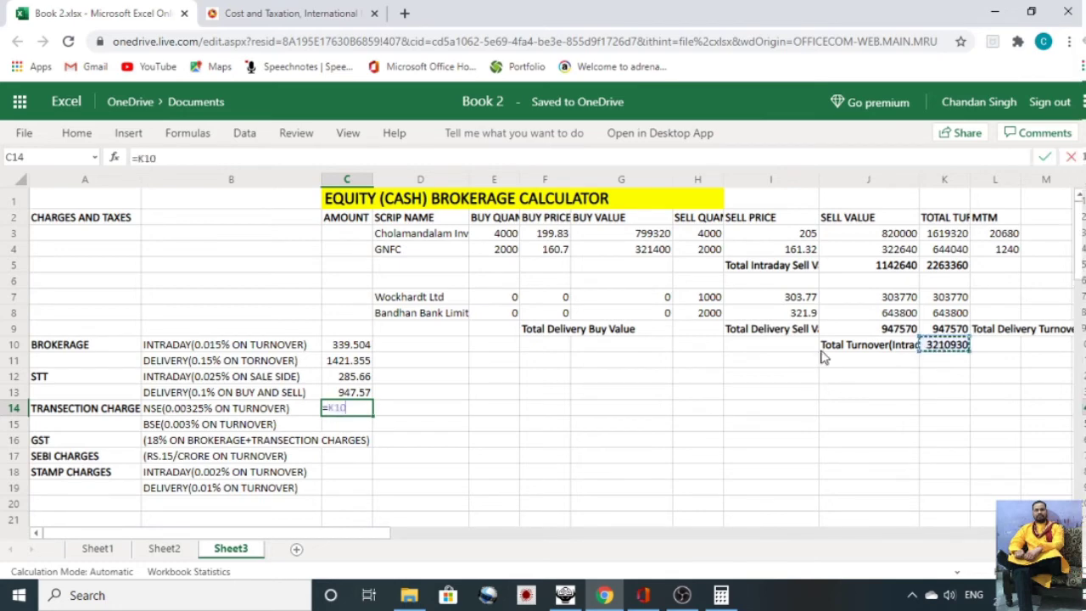
text(*)
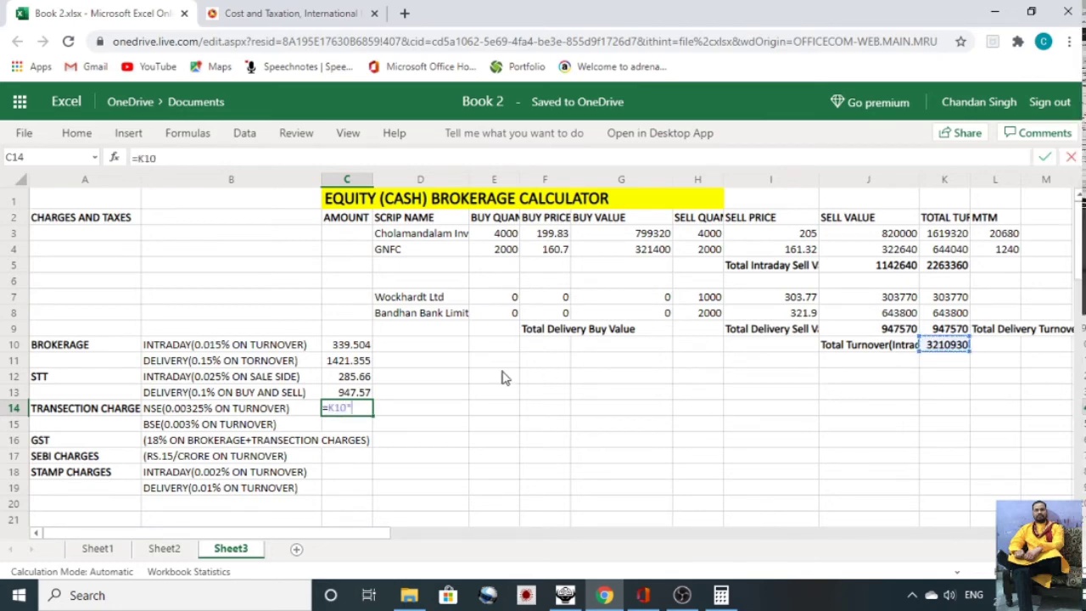
text(.)
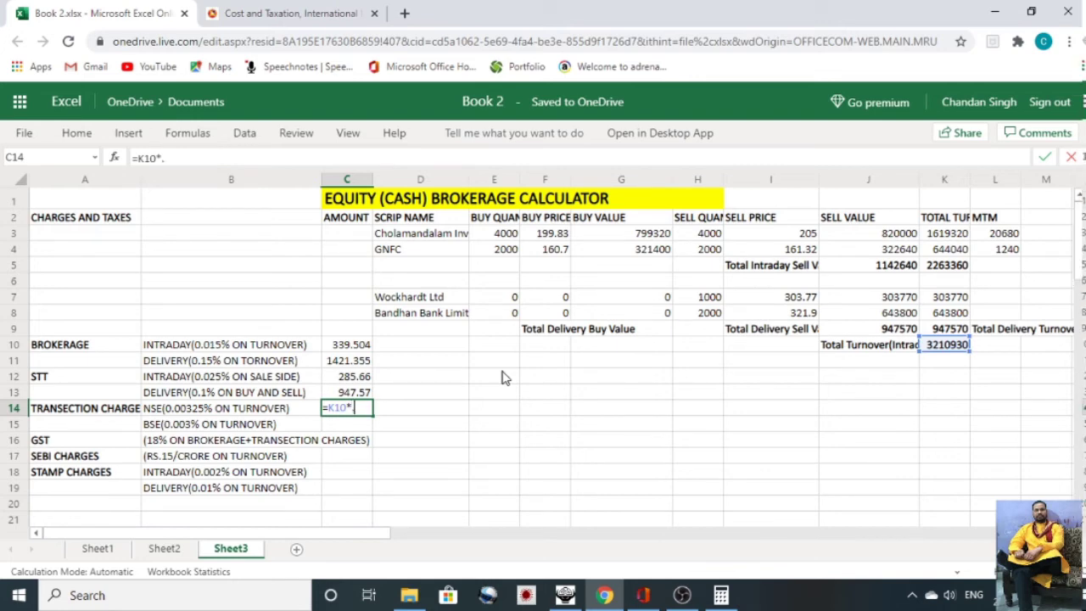
text(003)
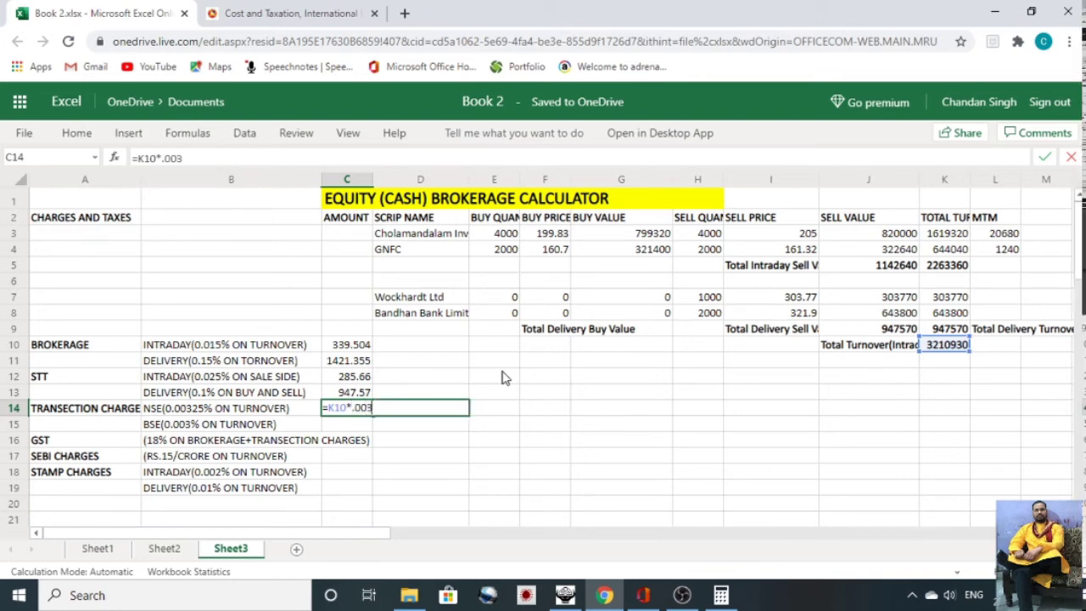
text(25/1)
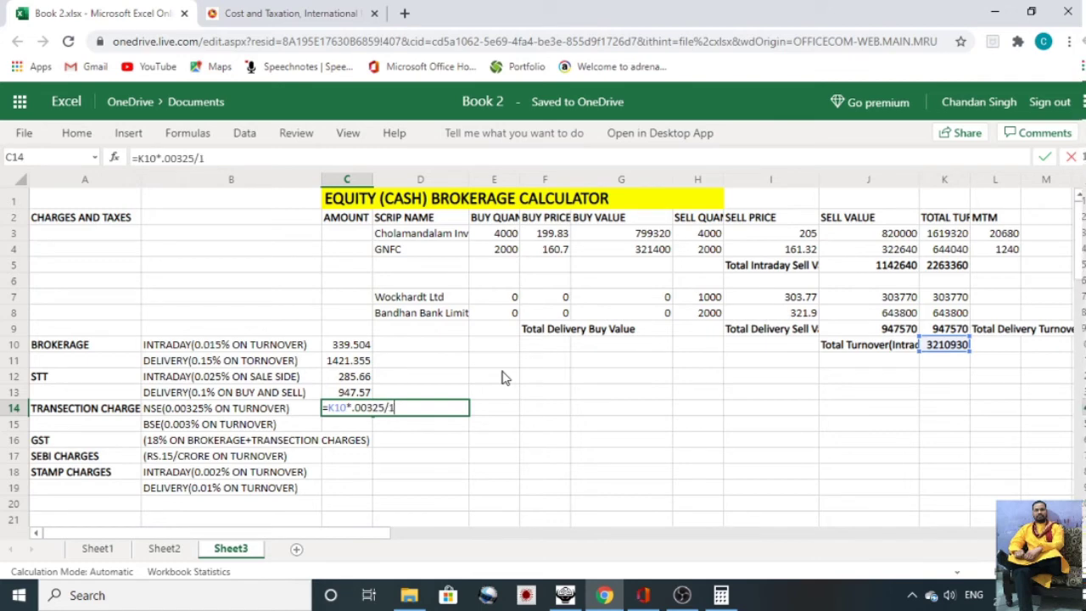
text(00)
key(Return)
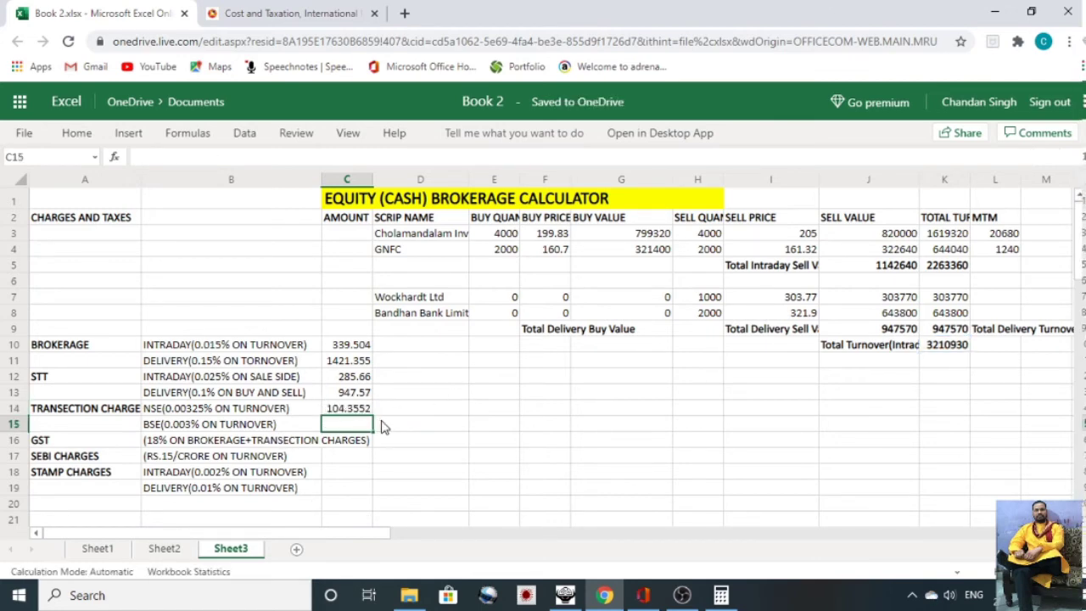
Add the intraday and delivery brokerage in D11 with =C10+C11.
click(338, 446)
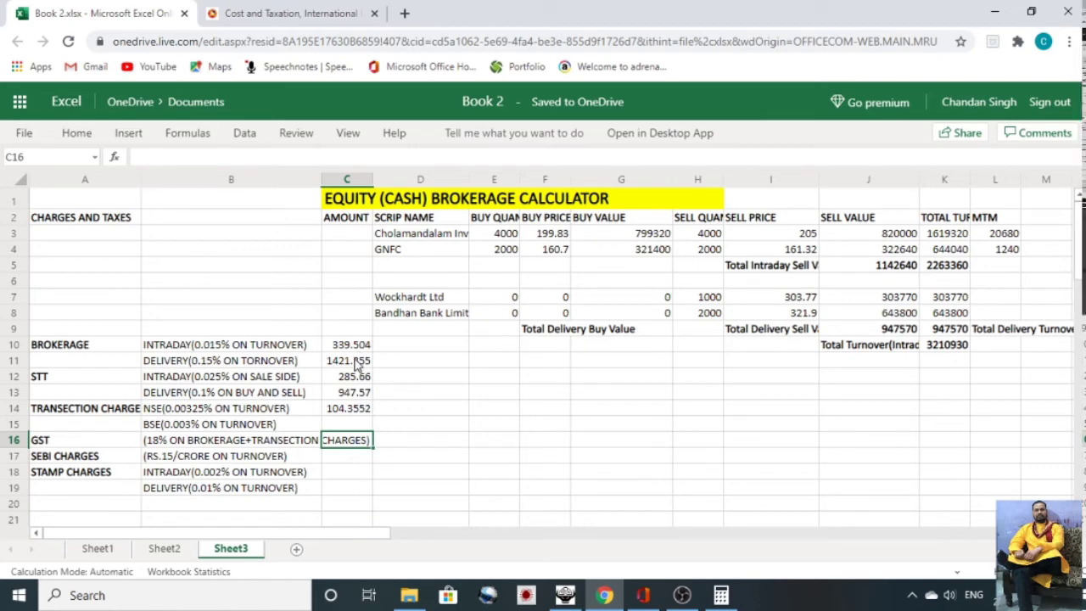
click(404, 364)
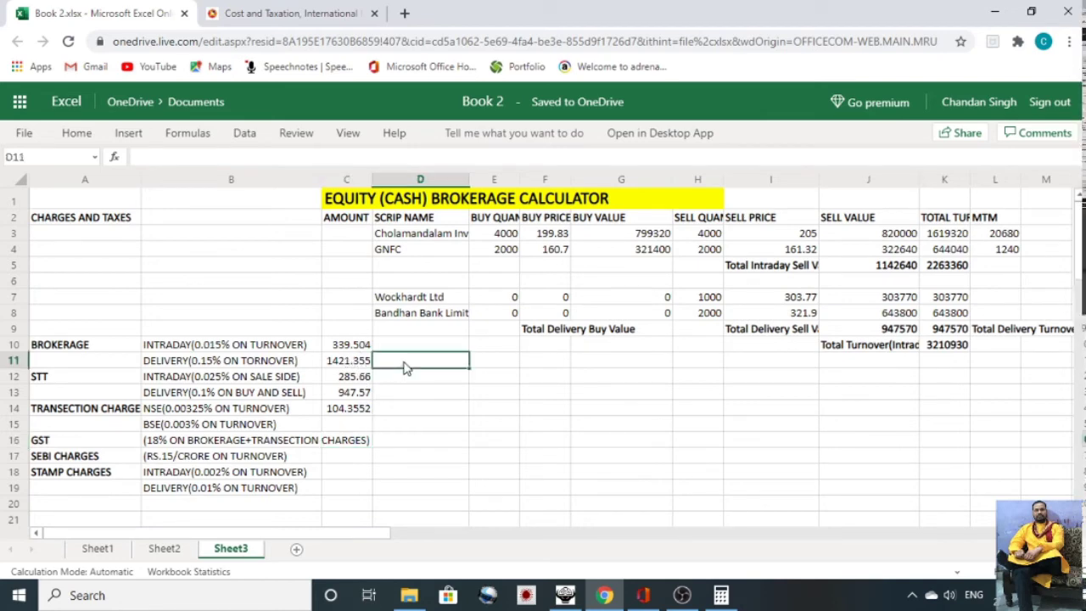
text(=)
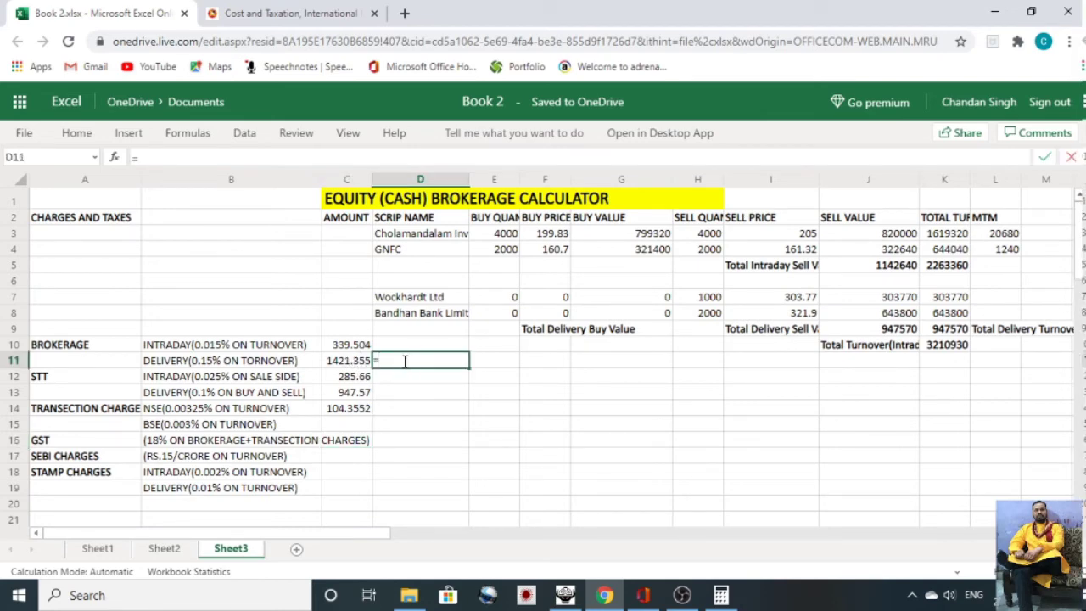
click(341, 348)
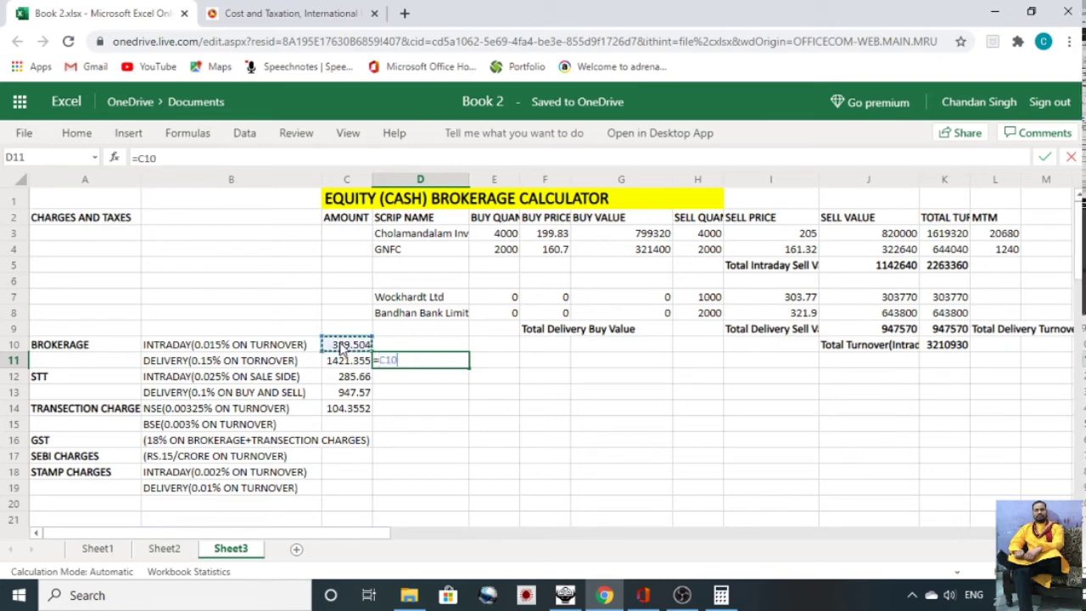
text(+)
click(340, 363)
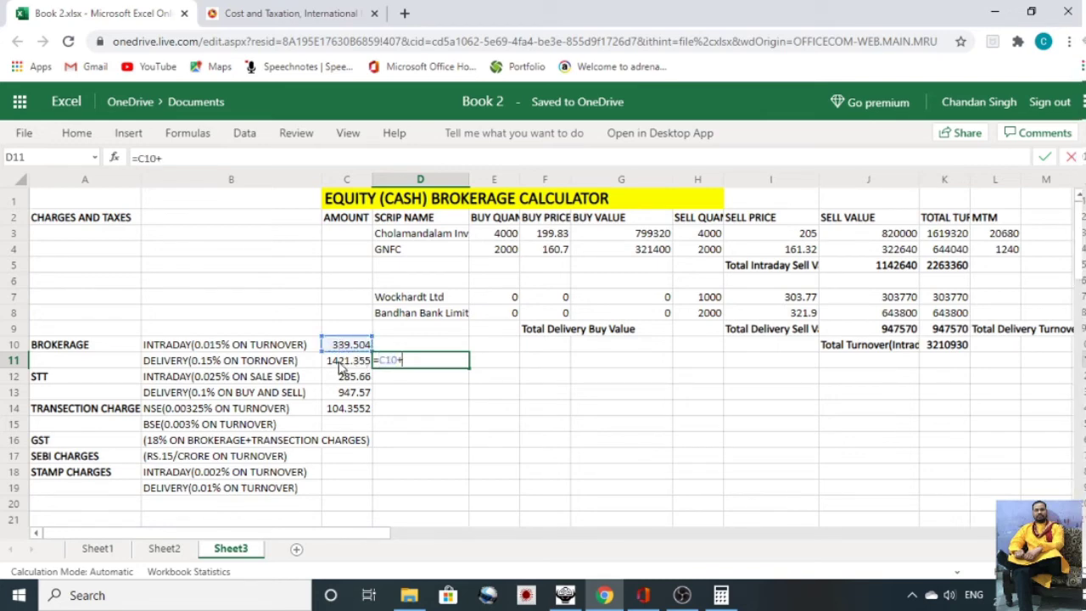
key(Return)
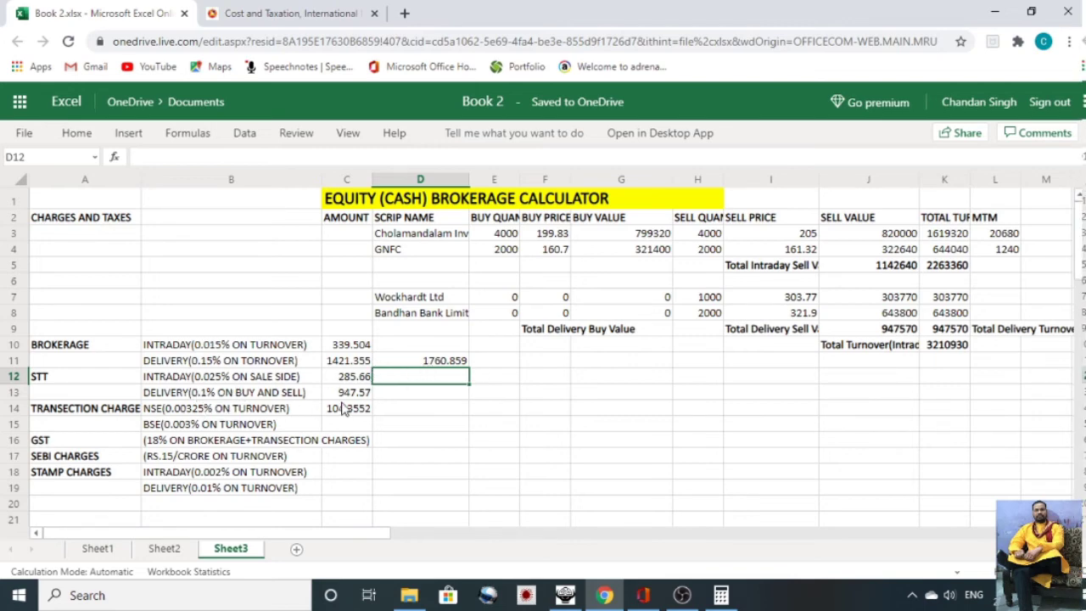
click(413, 429)
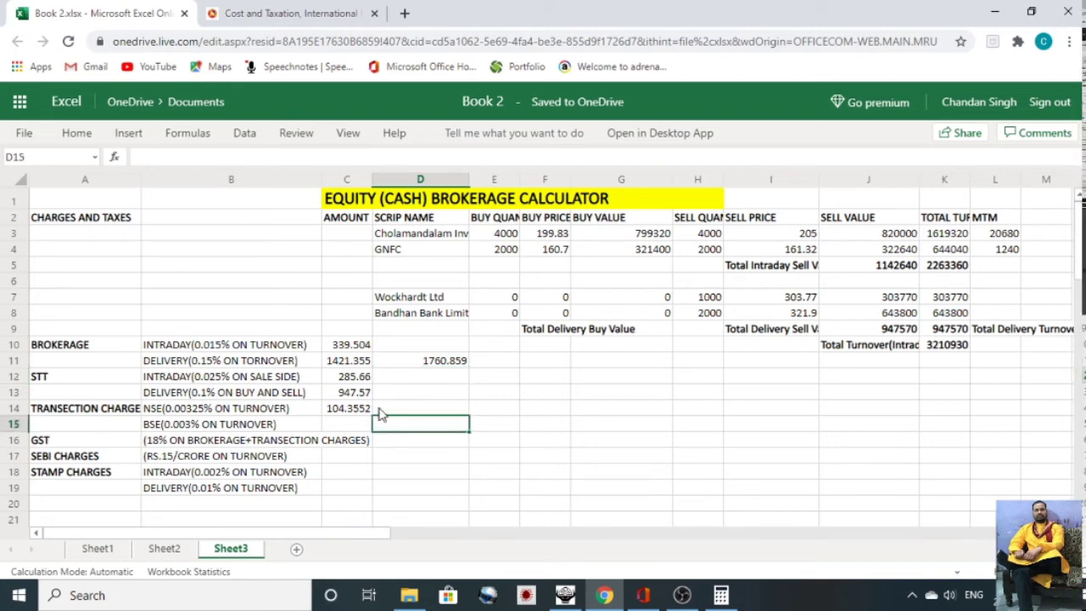
Add the total brokerage and the NSE transaction charge in D15 with =D11+C14.
click(434, 363)
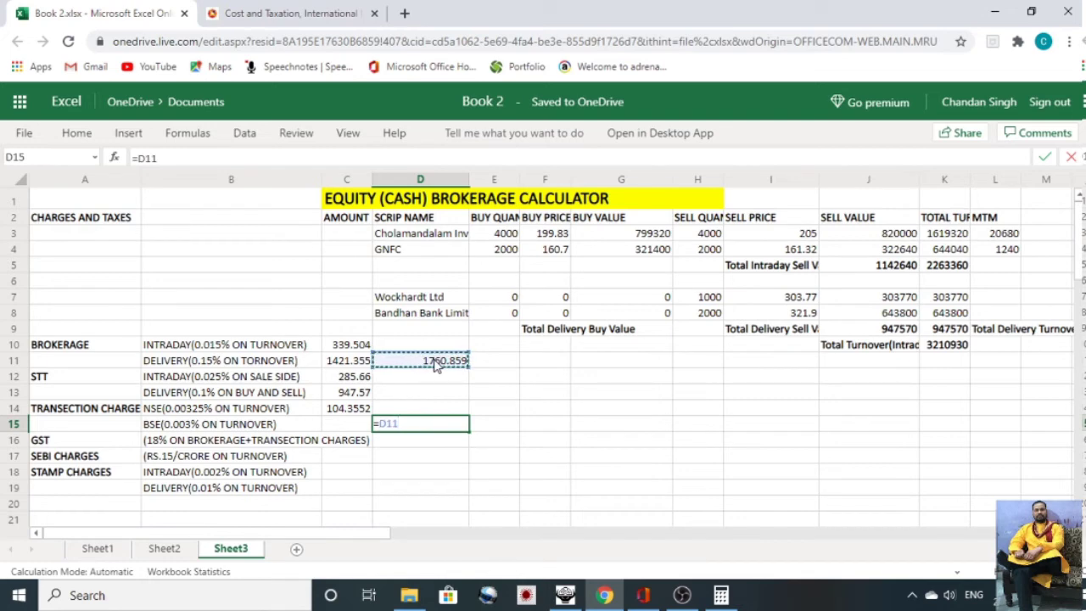
text(+)
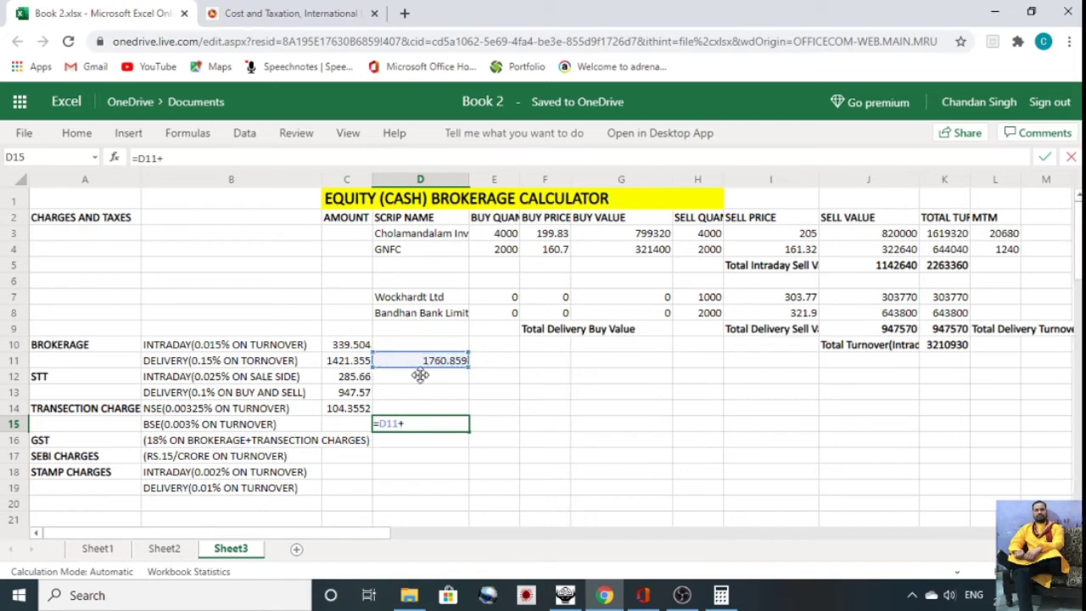
click(335, 412)
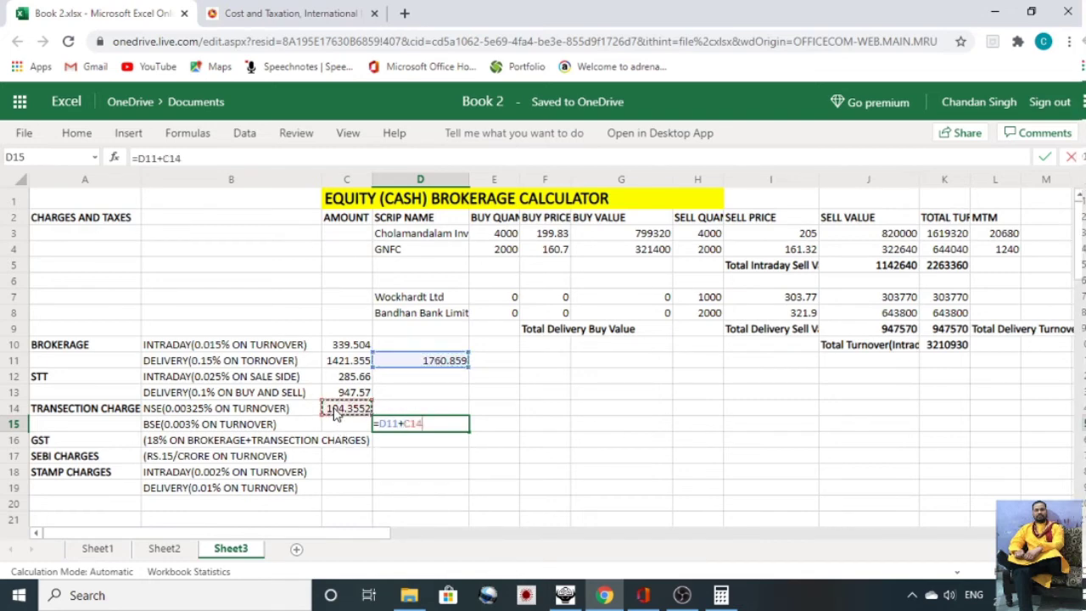
key(Return)
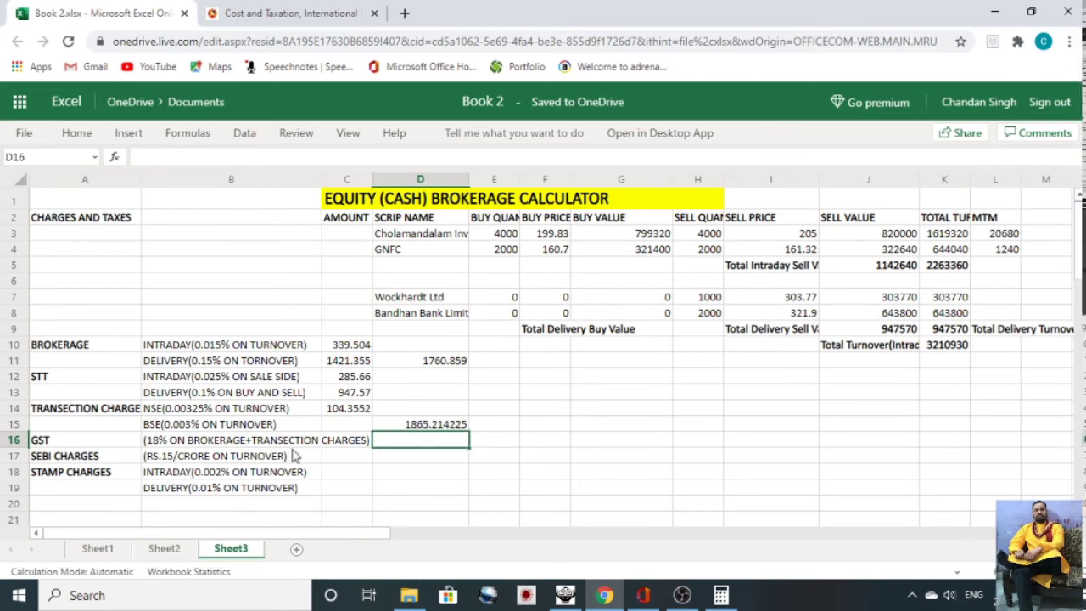
Calculate the GST in C16 as 18% of the combined brokerage and transaction charges with =D15*18/100.
click(353, 447)
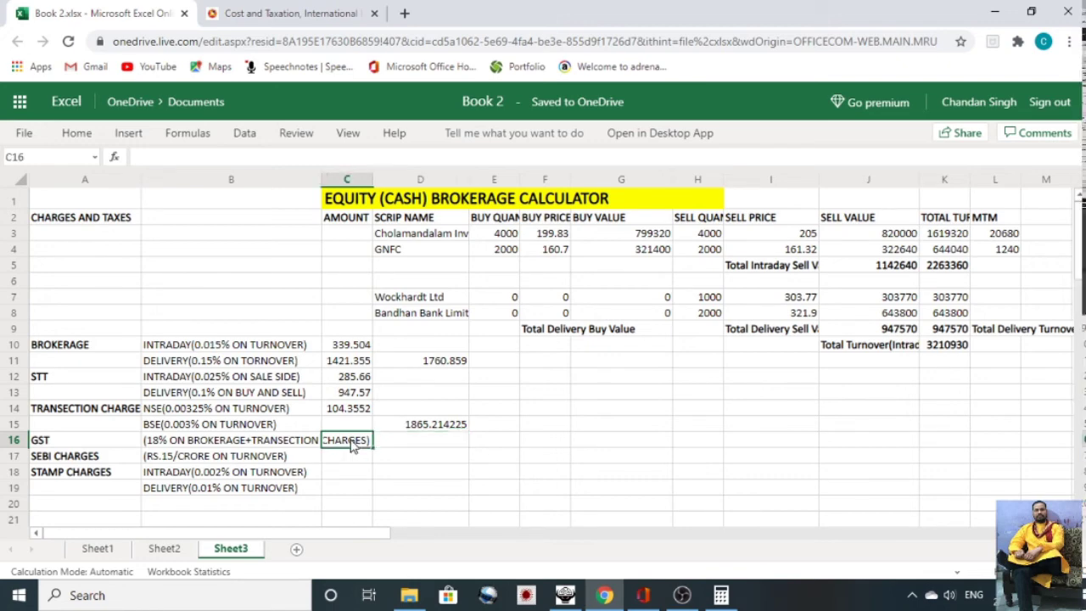
text(=)
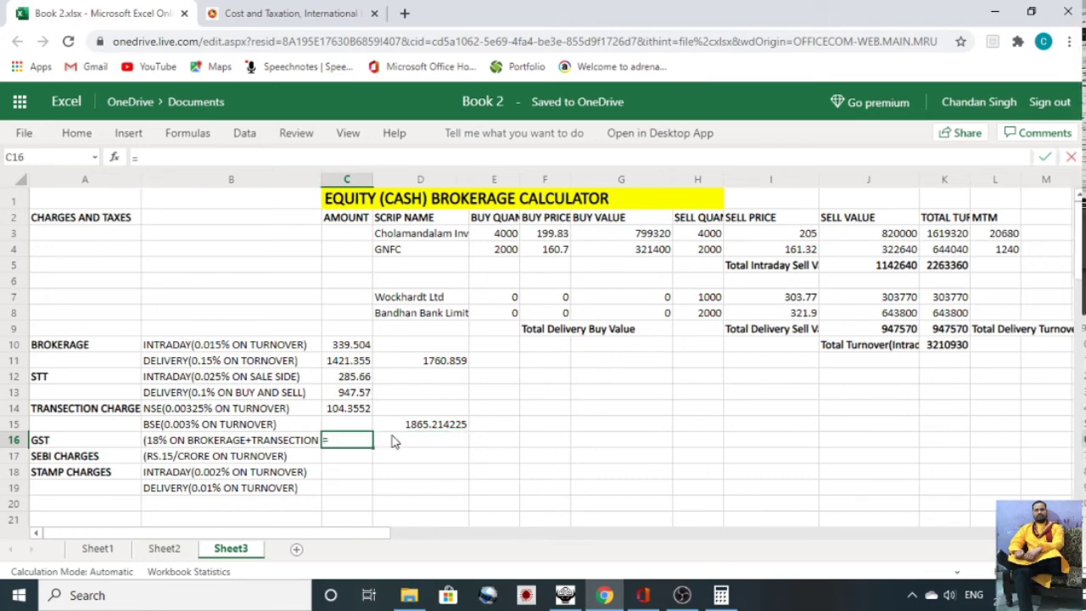
click(437, 426)
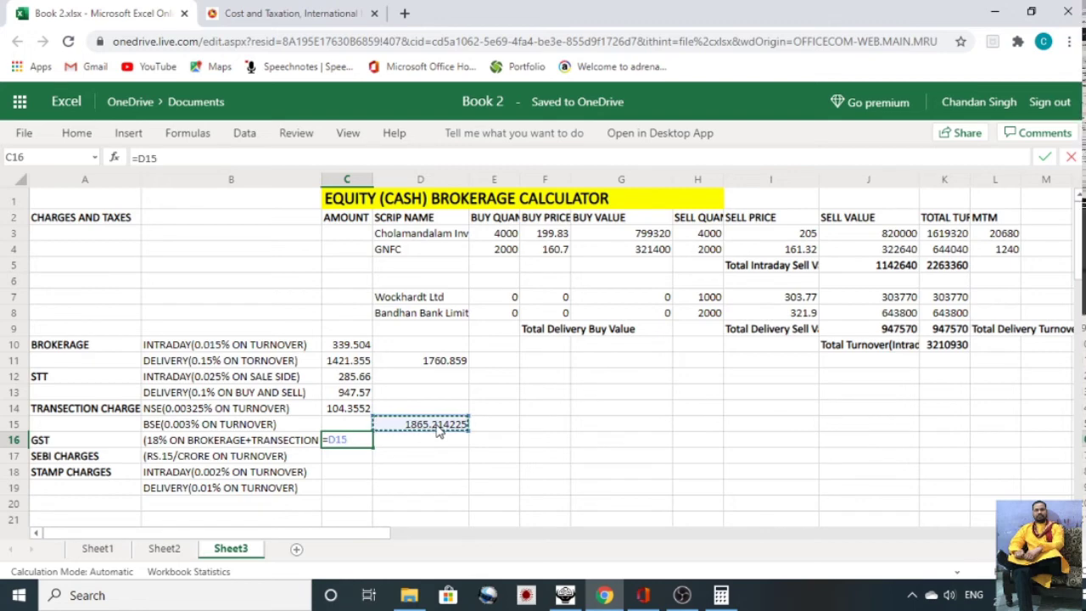
text(*18/10)
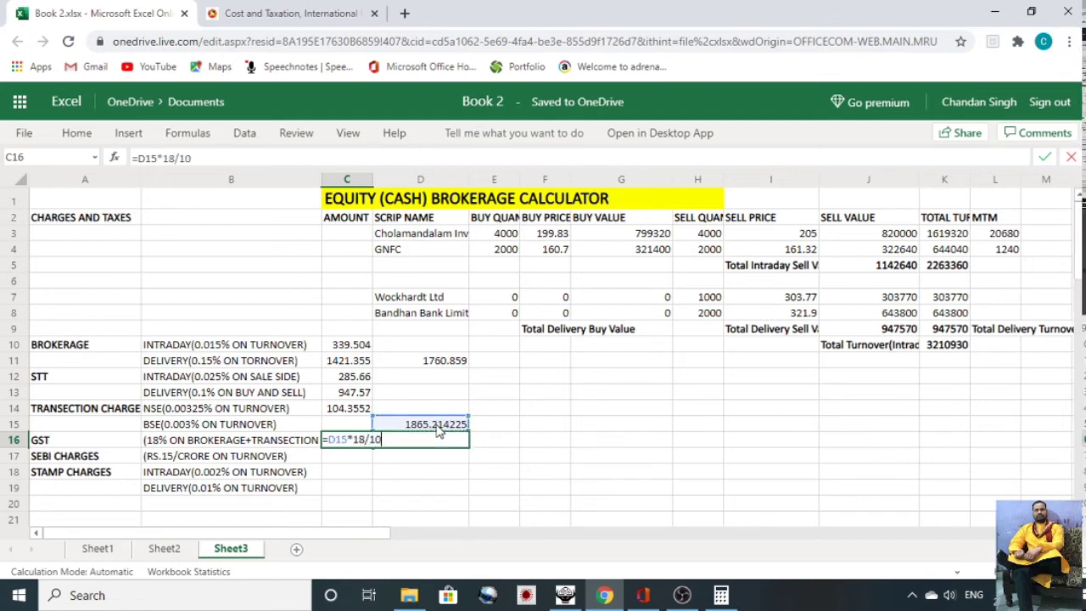
text(0)
key(Return)
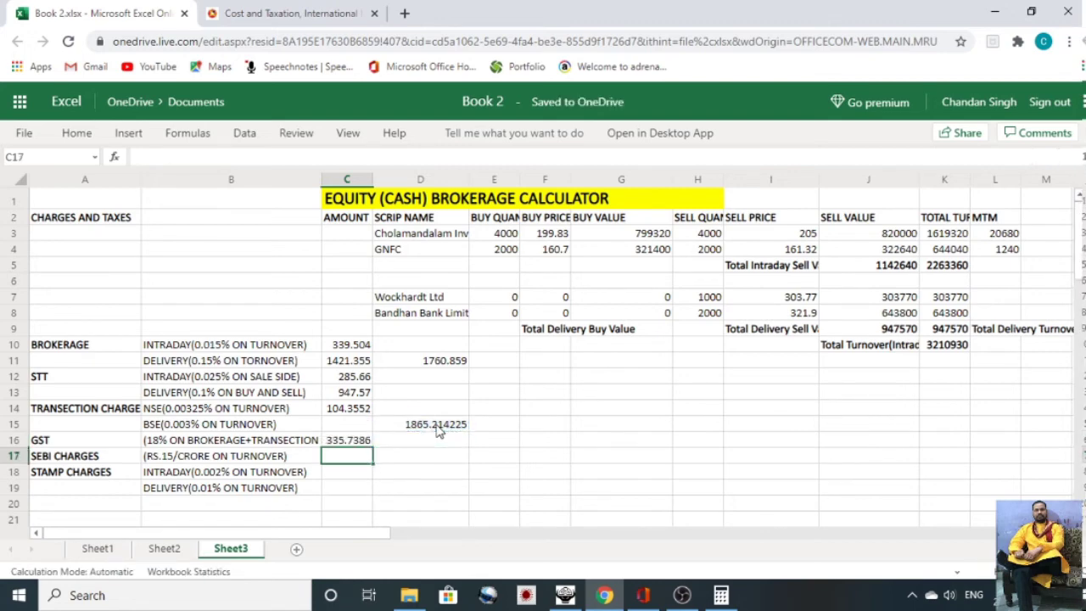
click(357, 442)
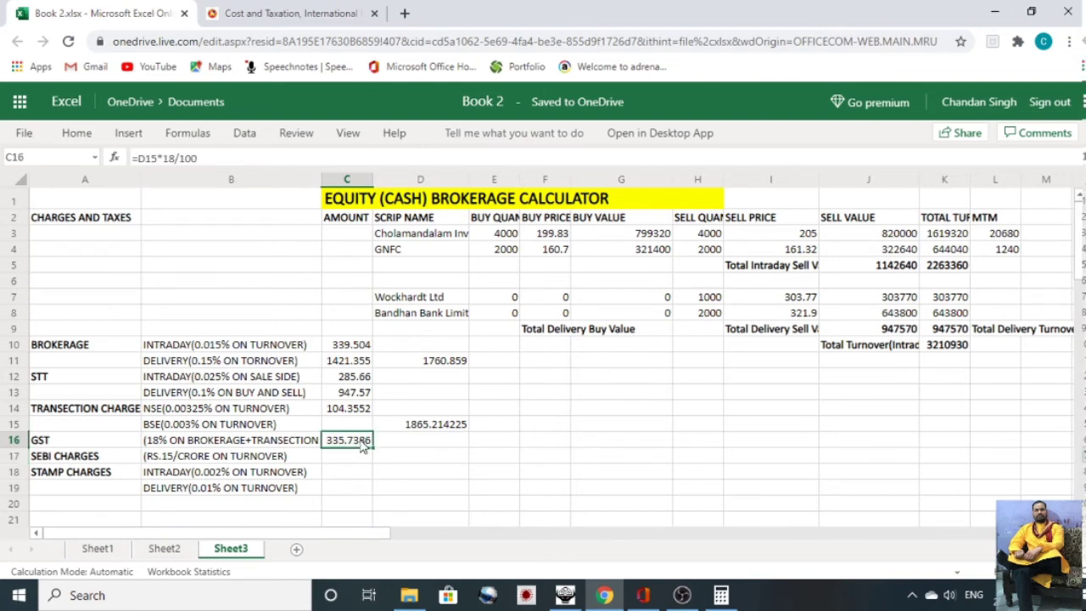
Convert the combined turnover to crores in helper cell F17 with =K10/10000000.
click(344, 459)
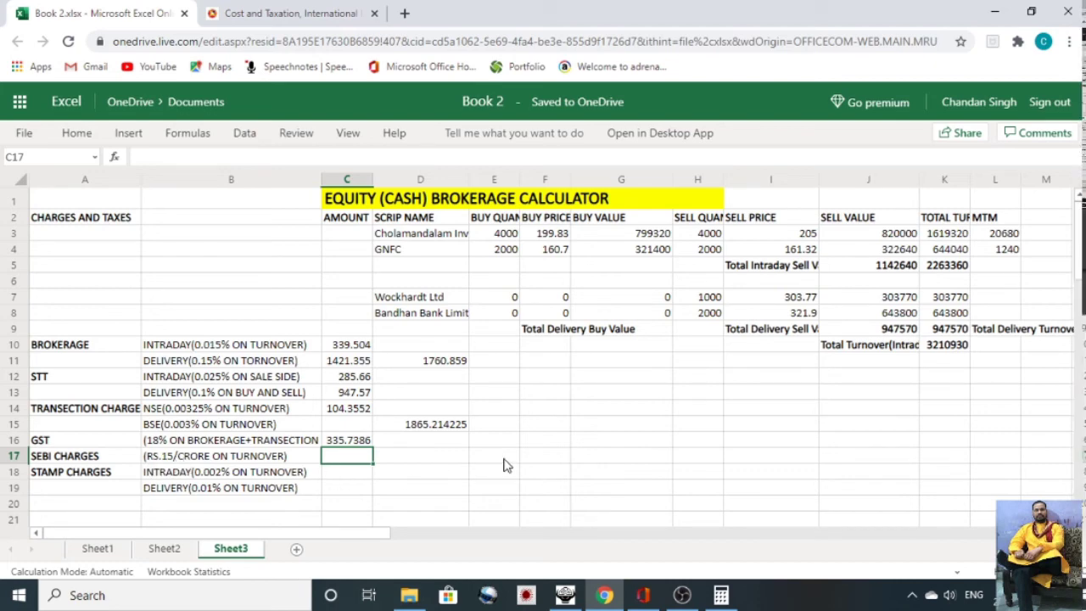
click(546, 464)
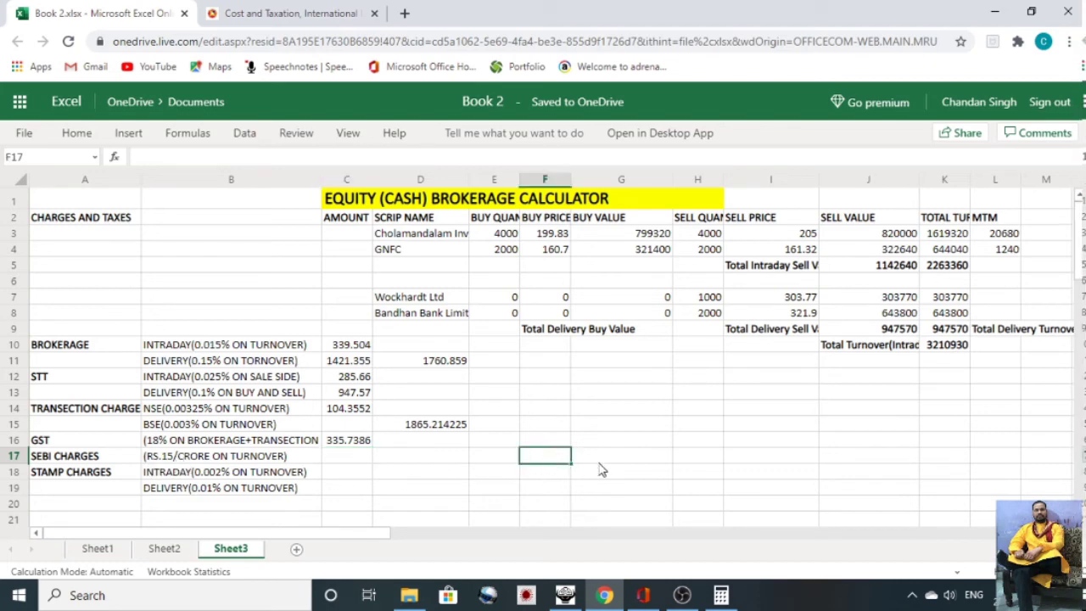
click(609, 462)
click(537, 456)
click(938, 352)
text(/)
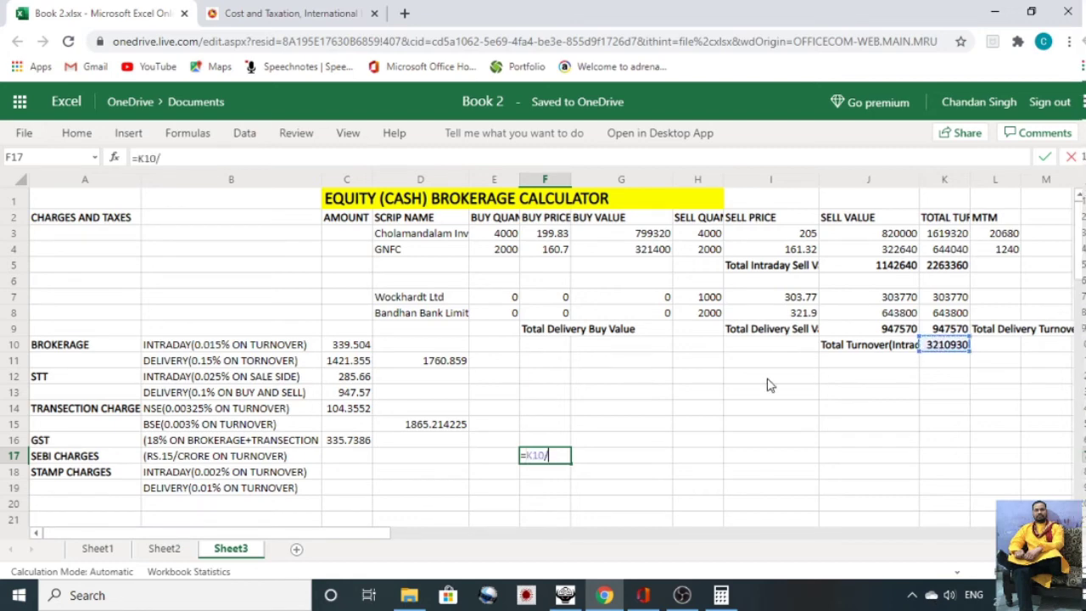
text(1)
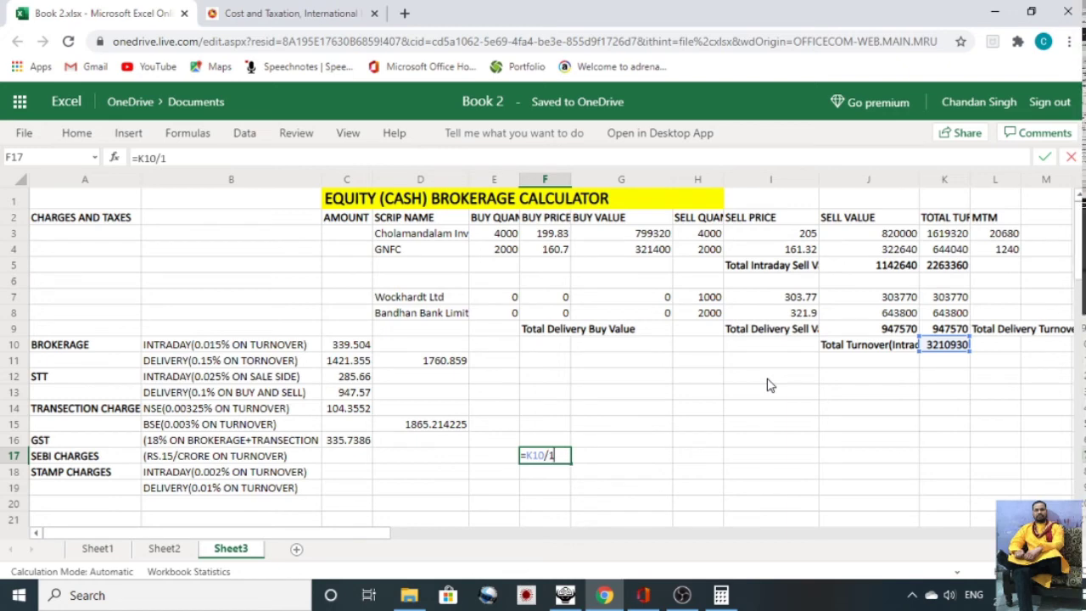
text(00000)
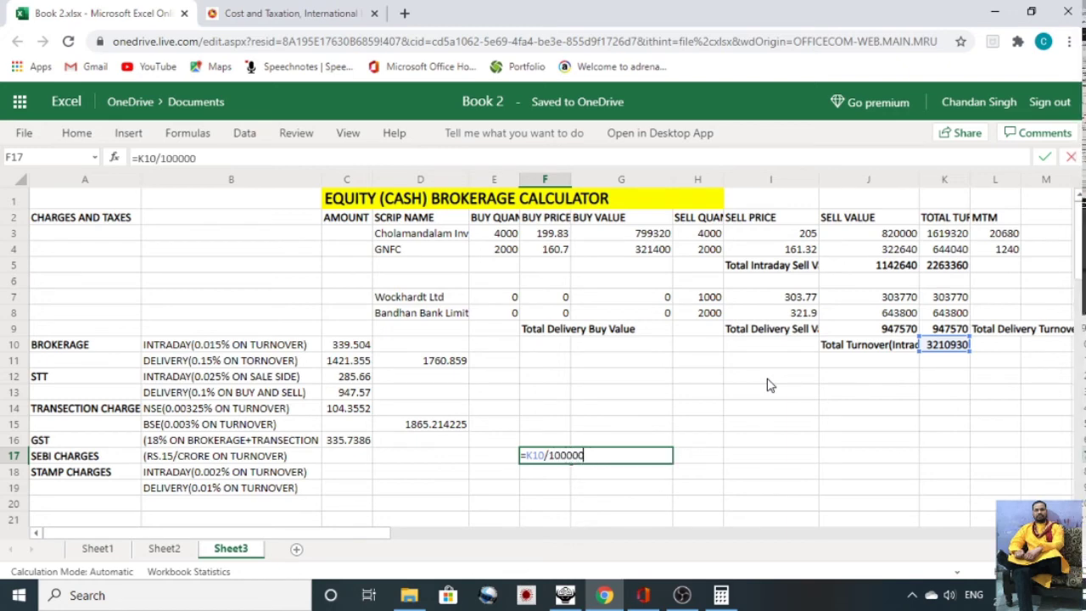
text(00)
key(Return)
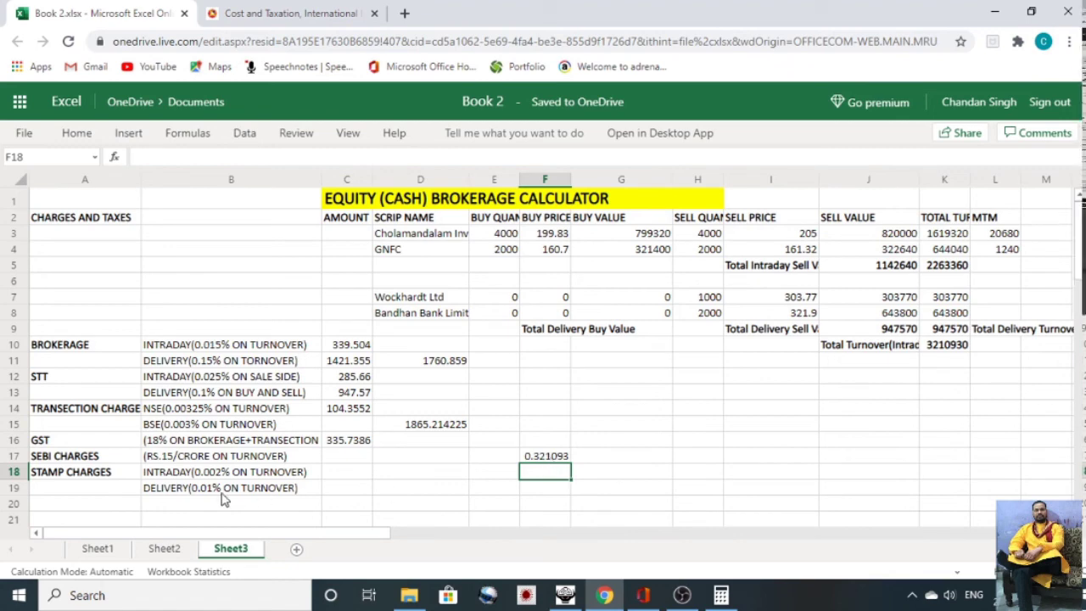
Calculate the SEBI charges in C17 at Rs. 15 per crore by multiplying the F17 turnover in crores by 15.
click(349, 456)
text(=)
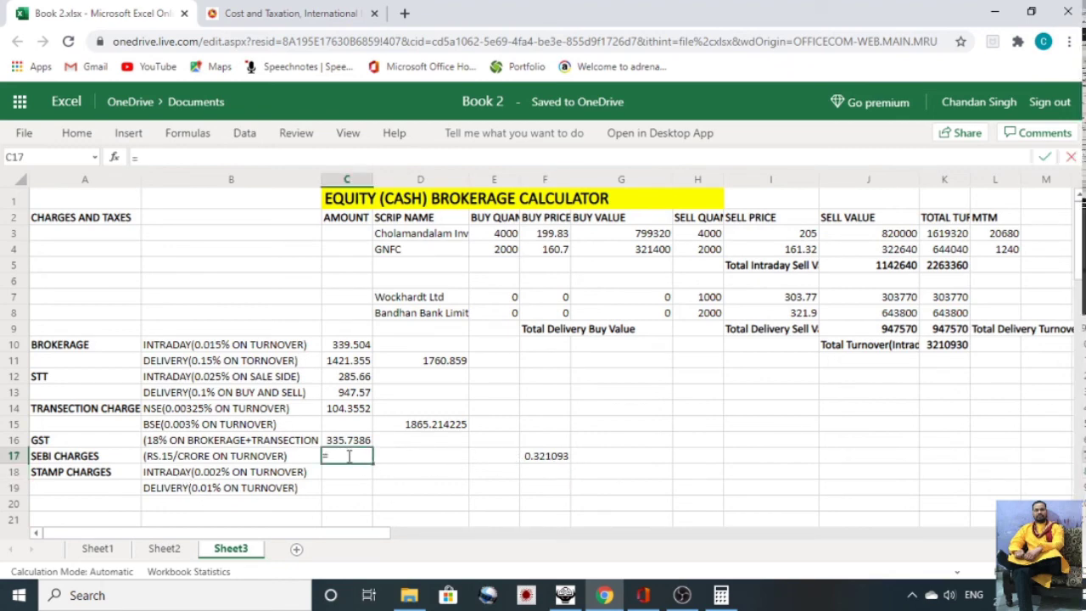
click(547, 458)
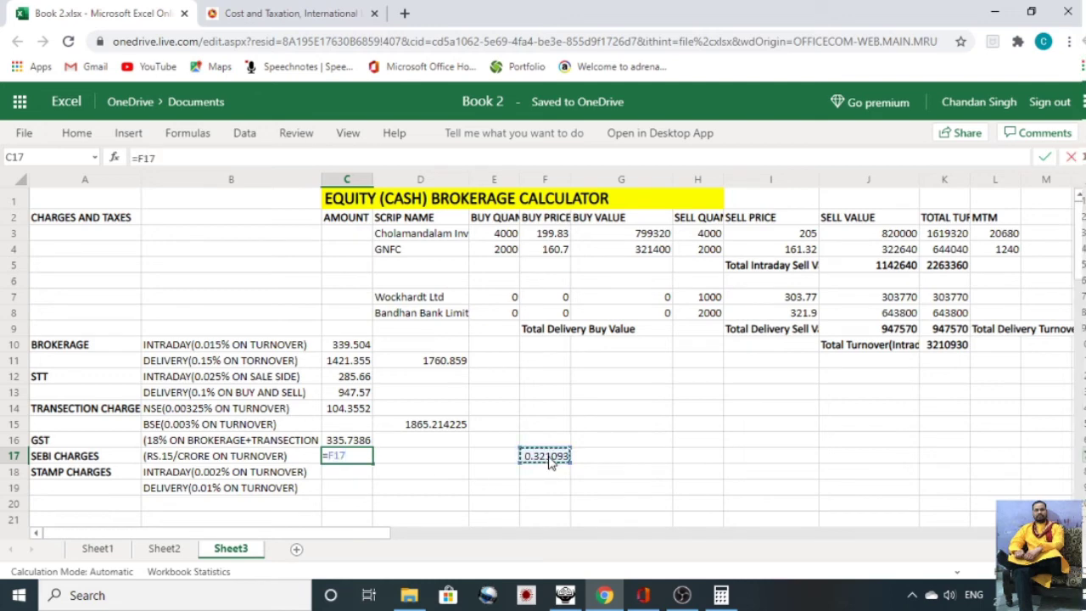
text(*)
key(Return)
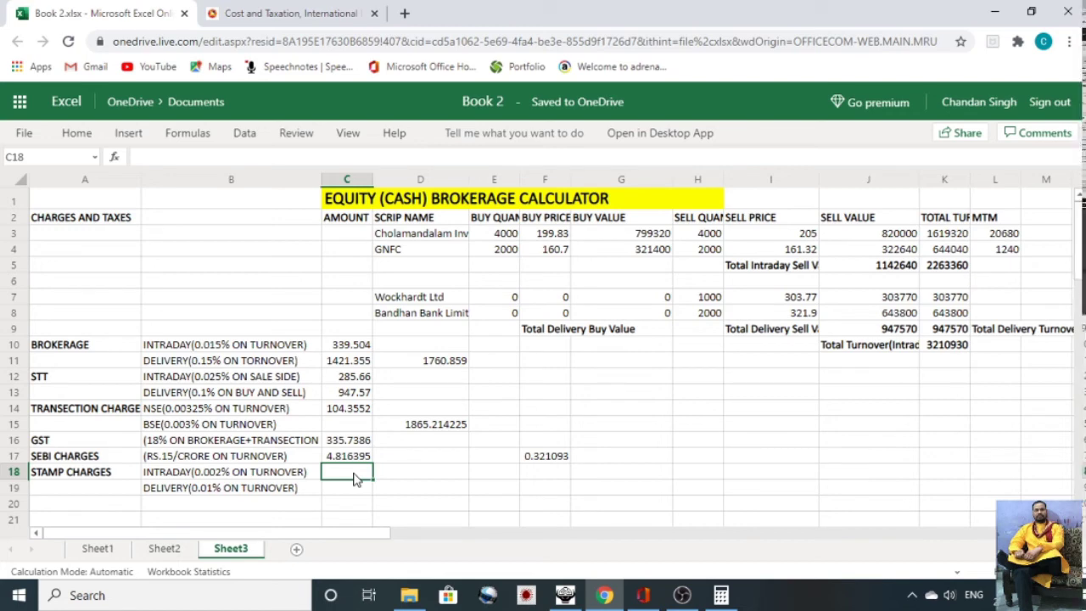
Calculate the intraday stamp charge in C18 as 0.002% of the intraday turnover with =K5*.002/100.
text(=)
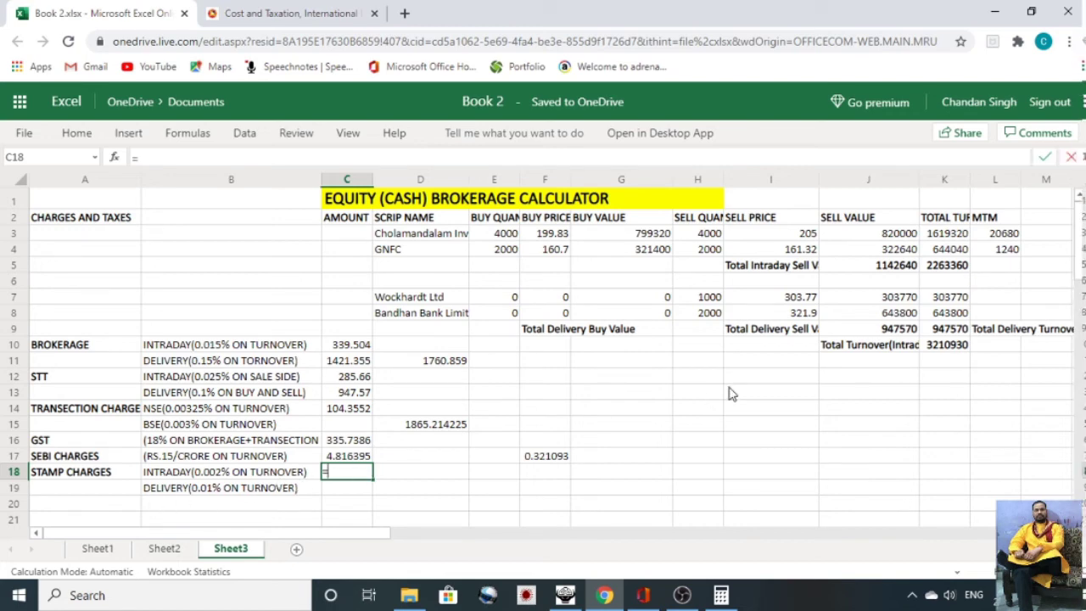
click(945, 266)
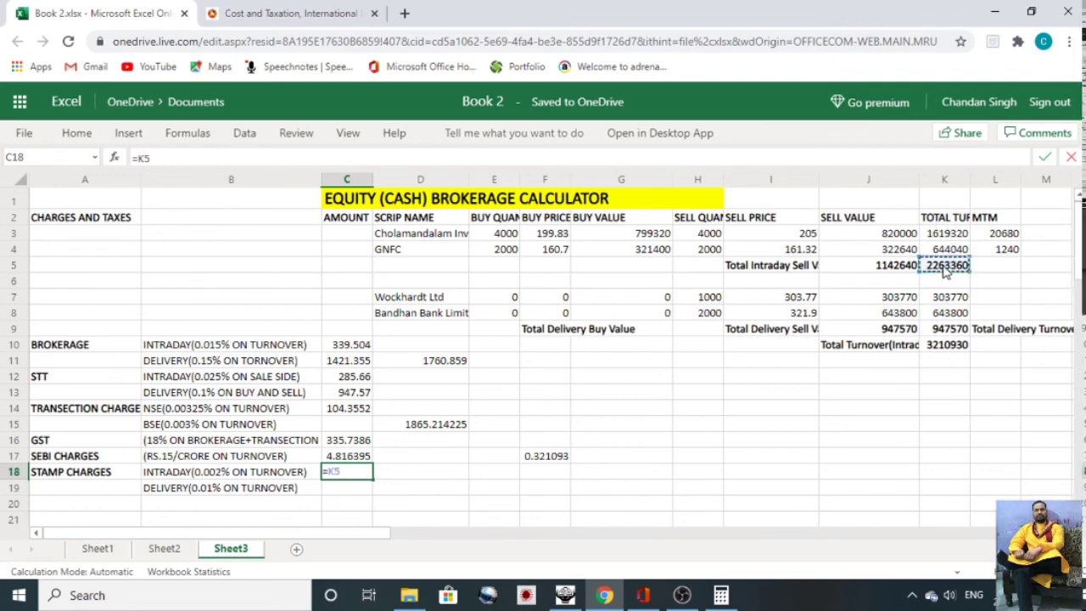
text(*)
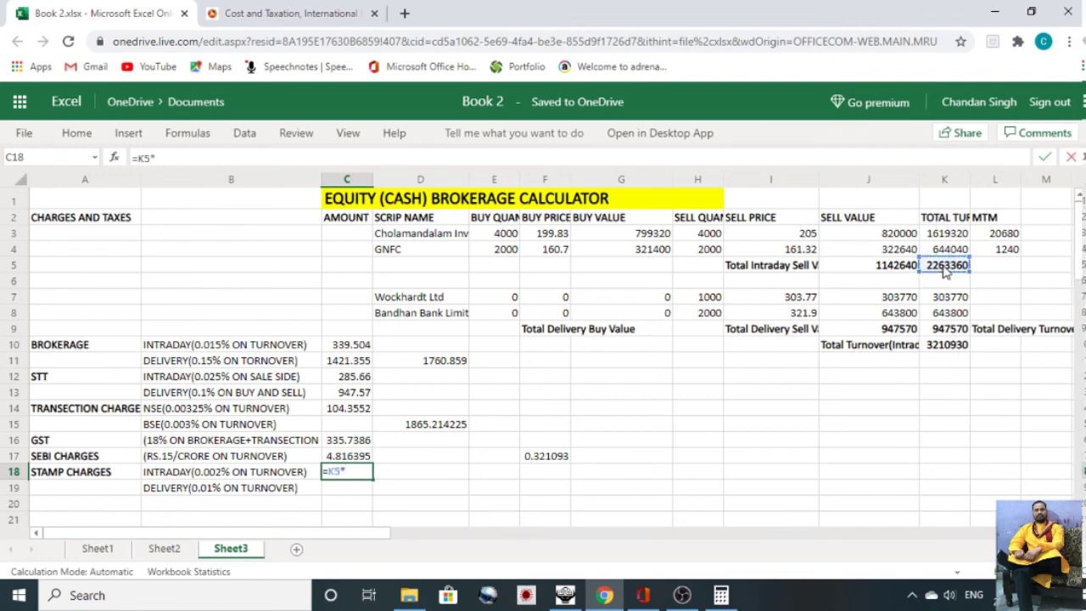
text(.002)
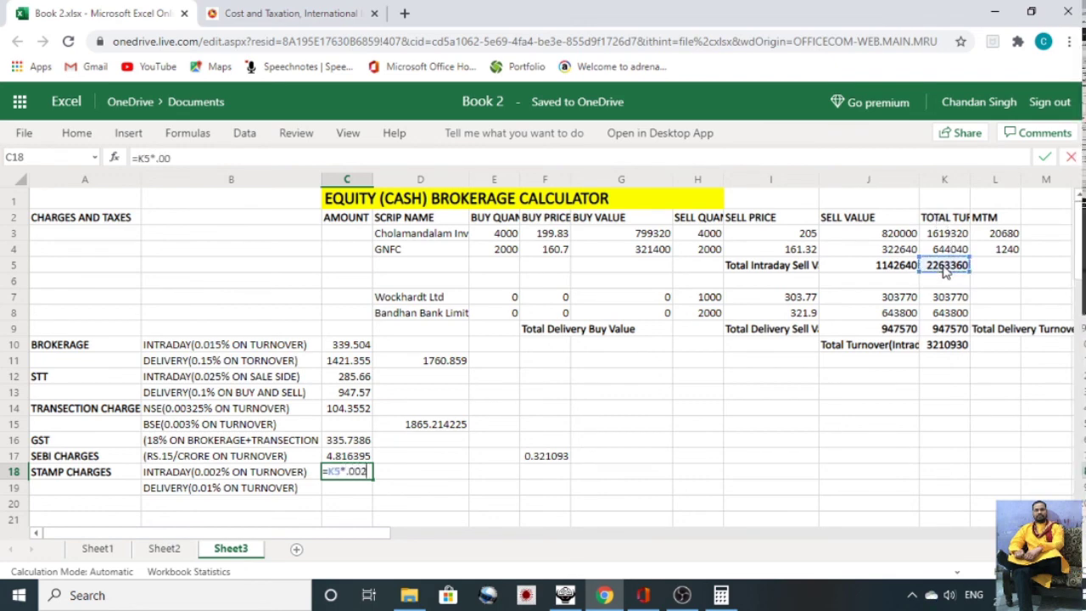
text(/100)
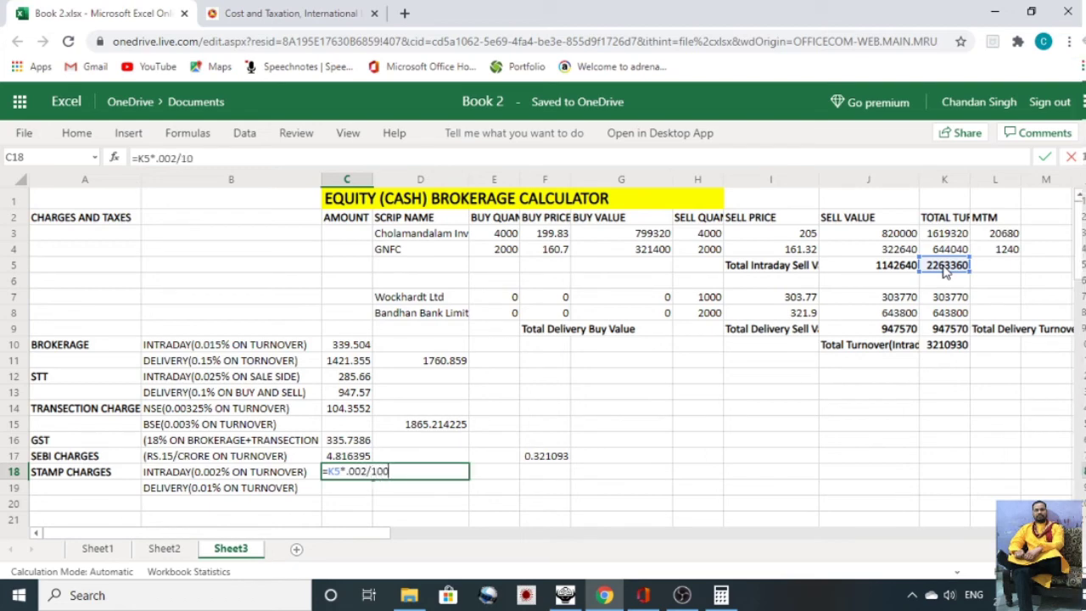
key(Return)
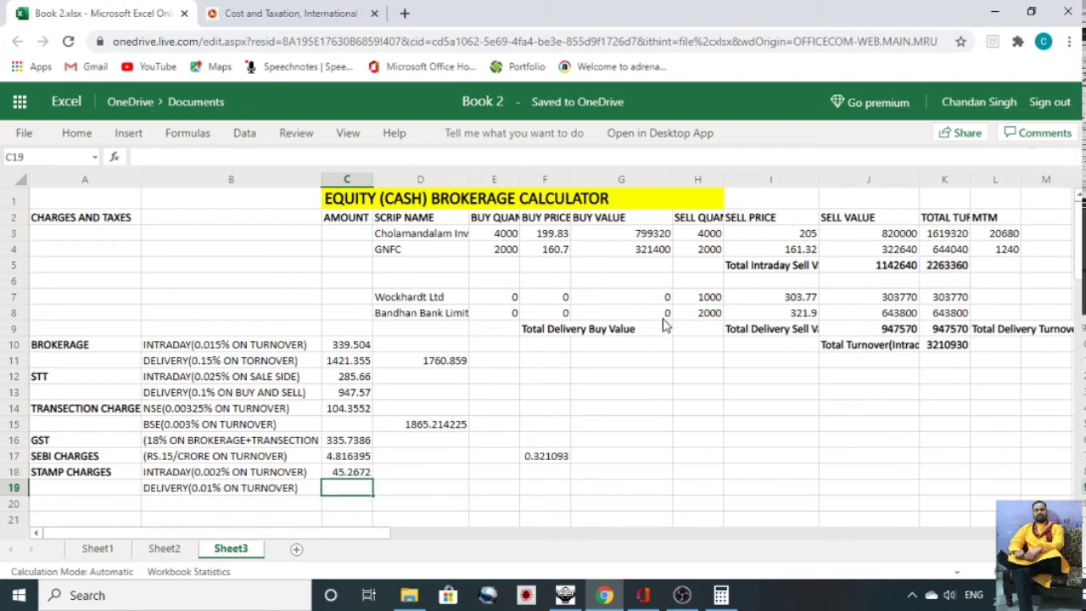
Calculate the delivery stamp charge in C19 as 0.01% of the delivery turnover with =K9*.01/100.
text(=)
click(951, 334)
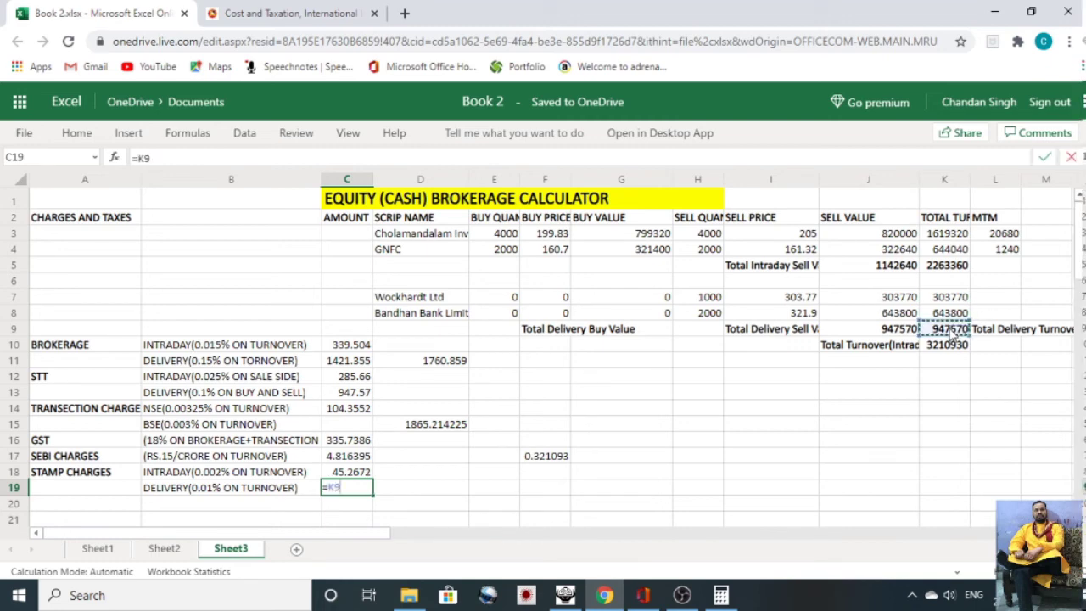
text(*)
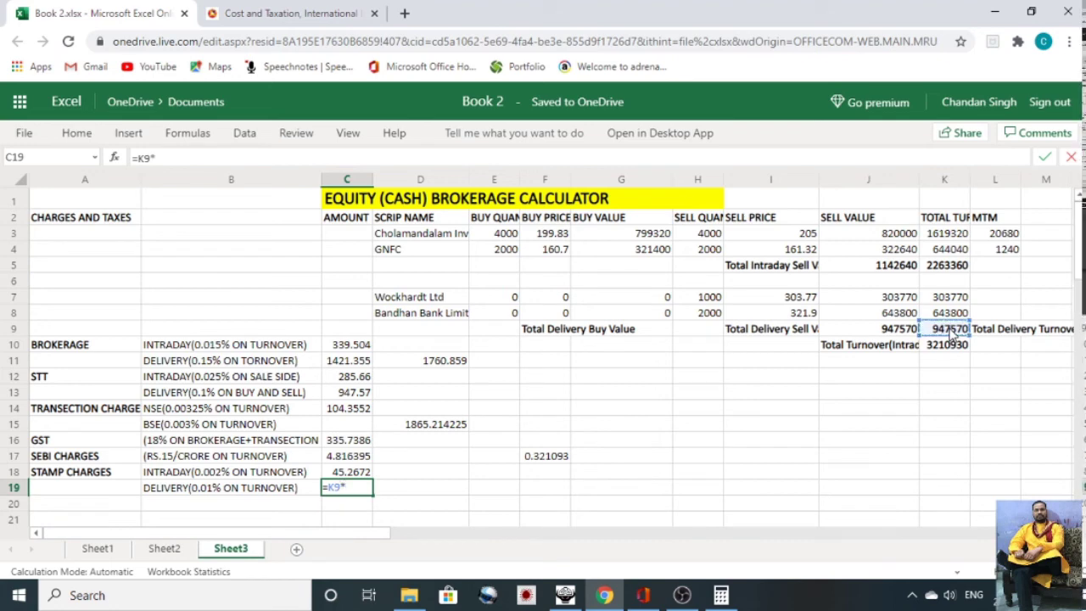
text(.01)
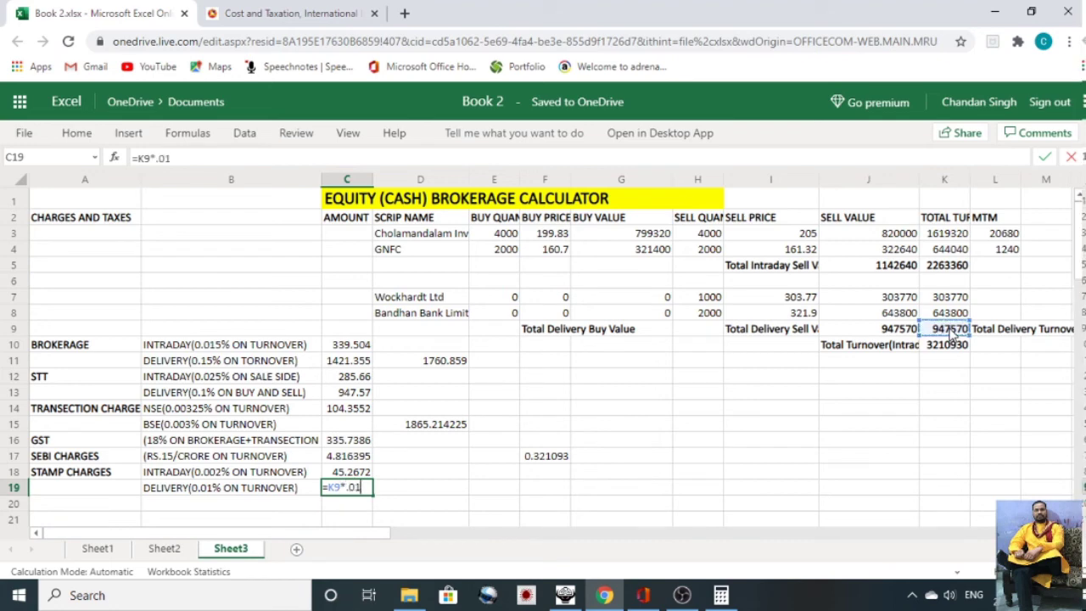
text(/100)
key(Return)
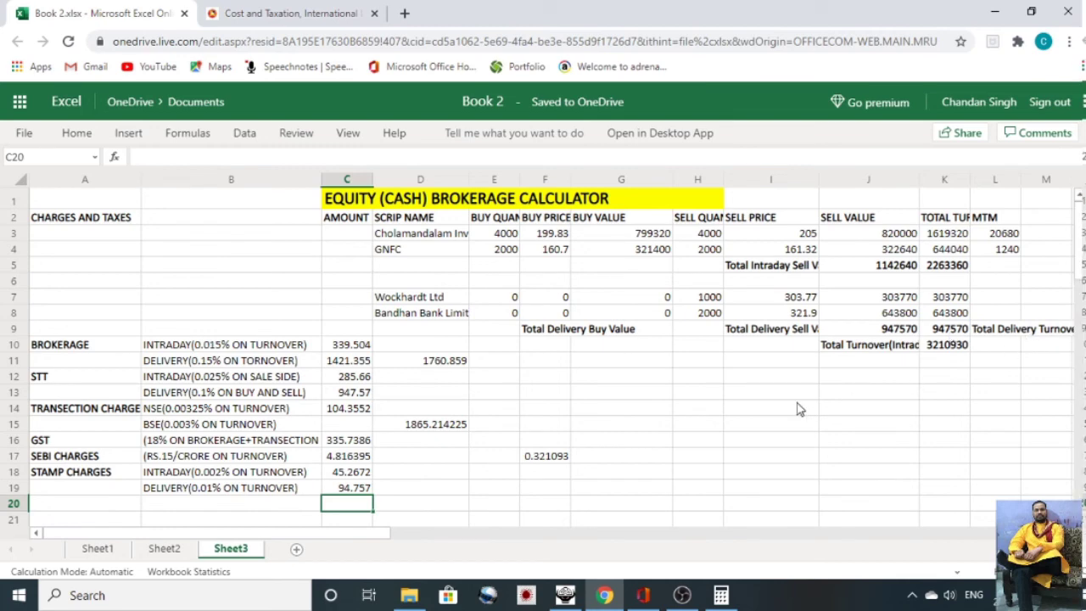
Total all charges and taxes in C20 by applying AutoSum to the amounts in C10:C19.
click(346, 346)
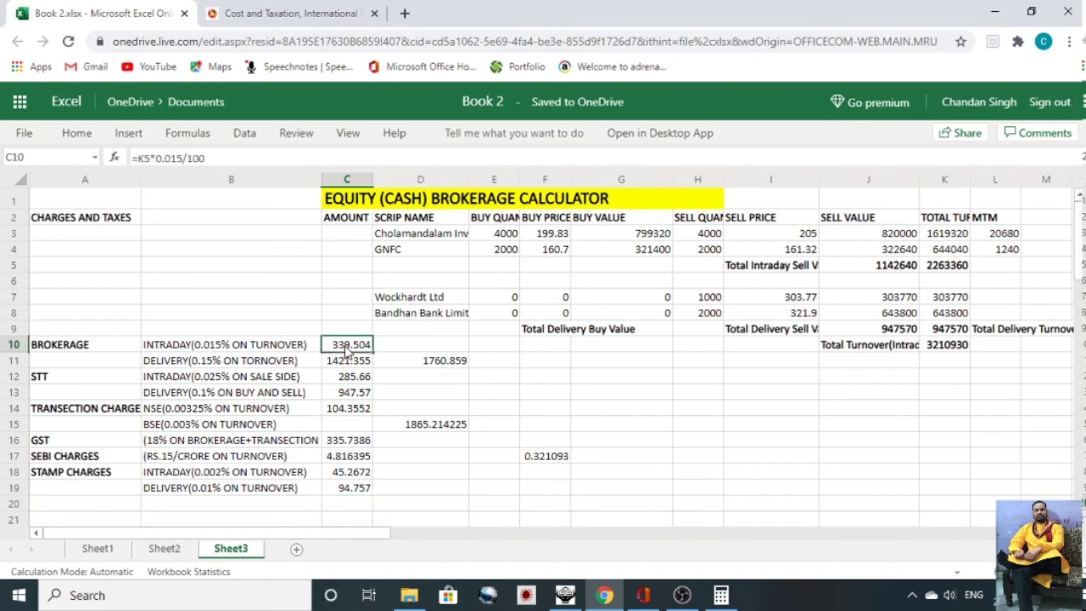
drag(346, 348, 345, 508)
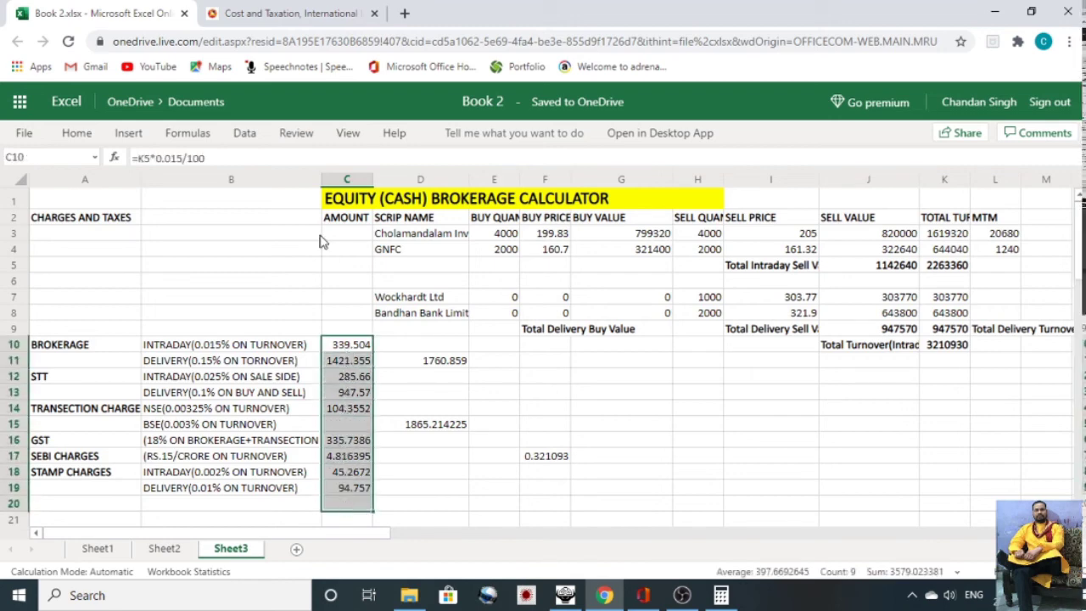
click(77, 134)
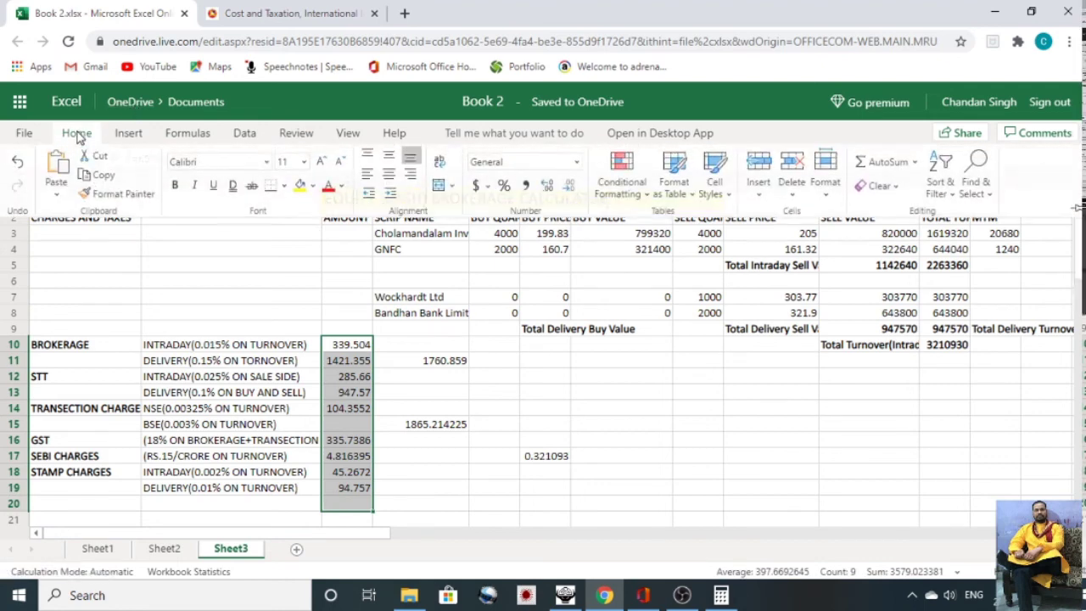
click(878, 167)
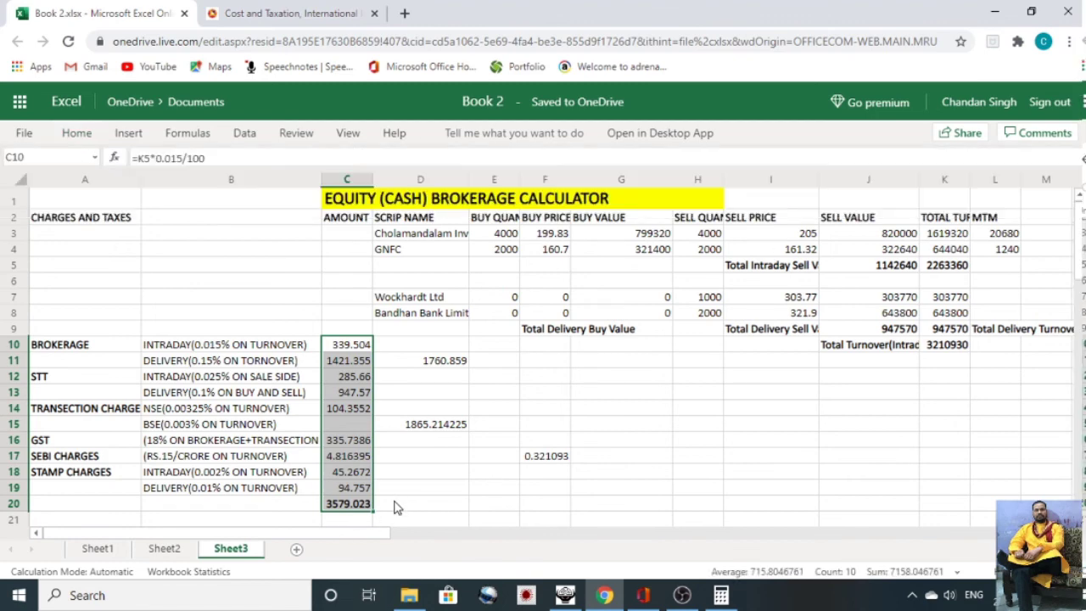
click(353, 508)
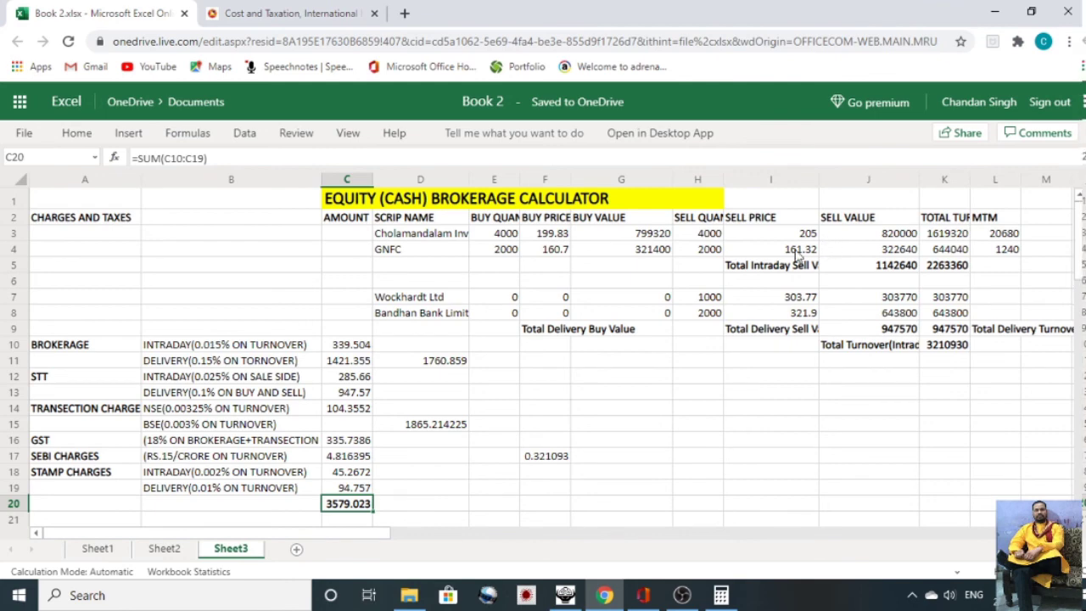
click(950, 349)
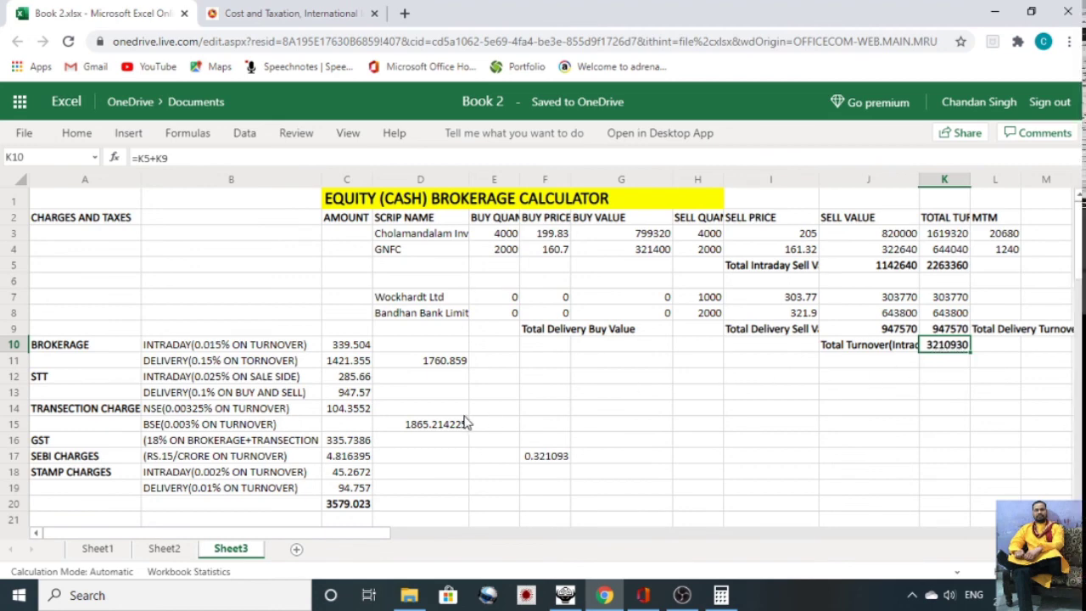
click(347, 505)
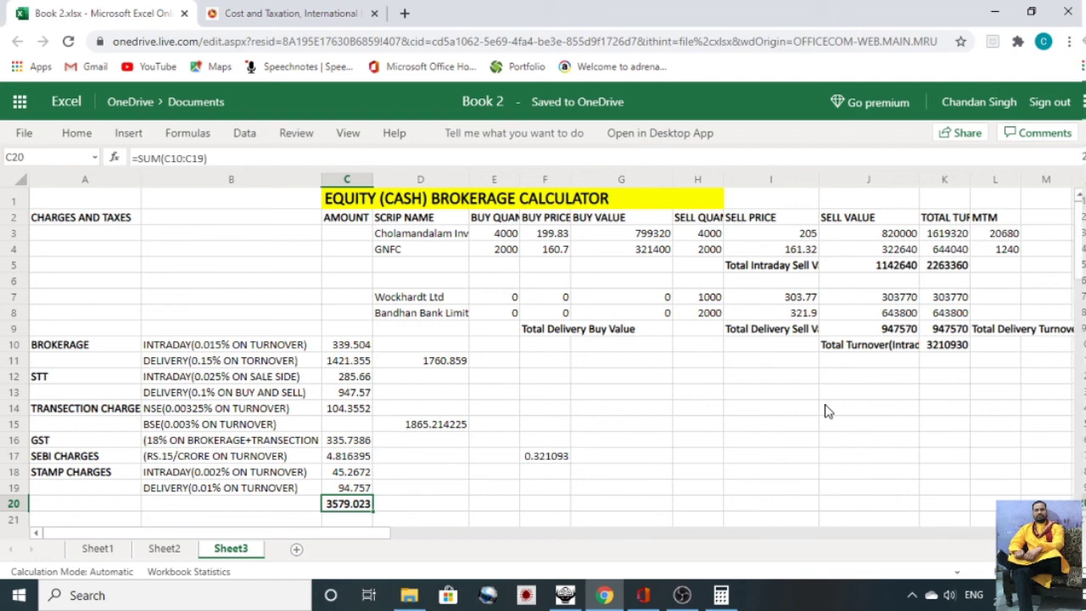
click(996, 238)
click(998, 251)
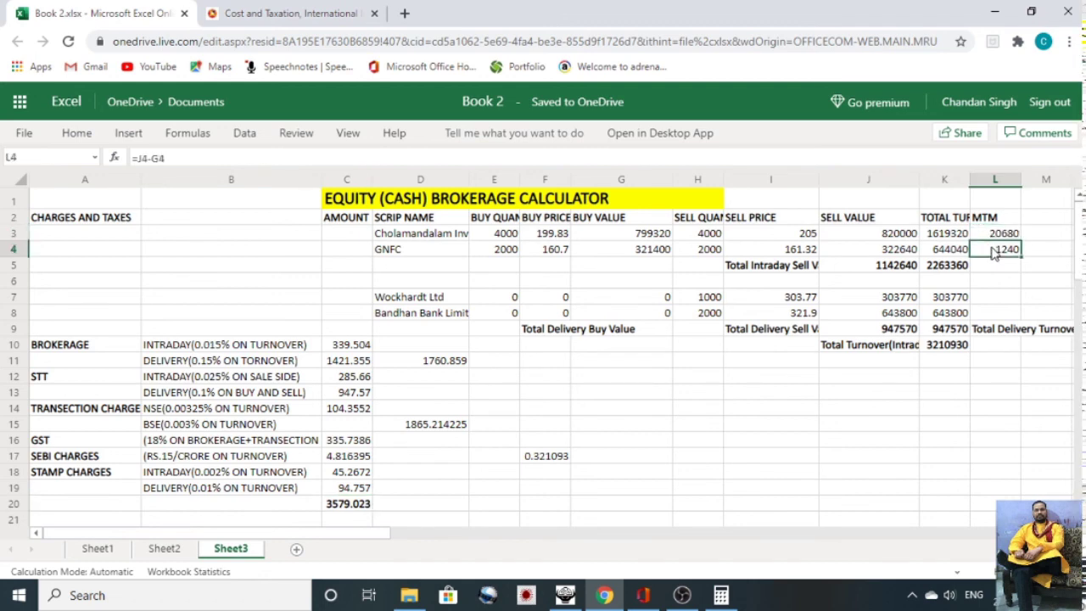